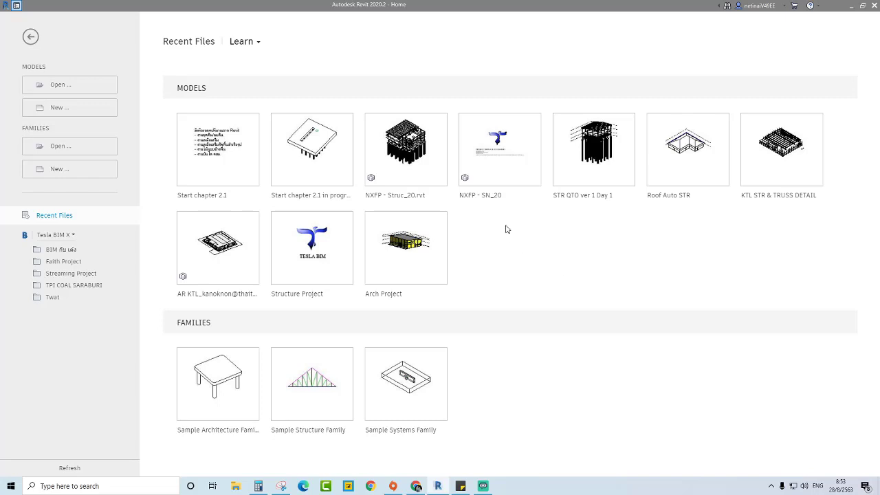
Step: Open the recent project 'Start chapter 2.1' from the Revit Home screen
left_click(223, 162)
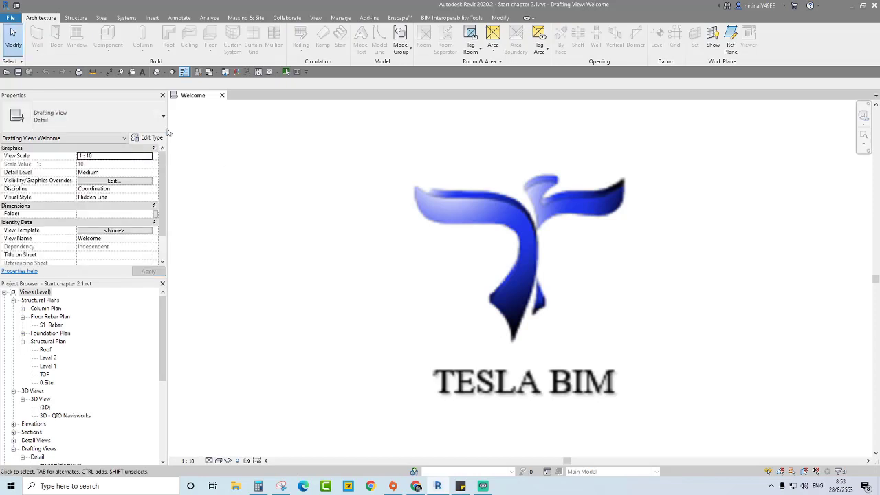
Step: Open the default {3D} view and orbit around the piles and pile caps
left_click(157, 73)
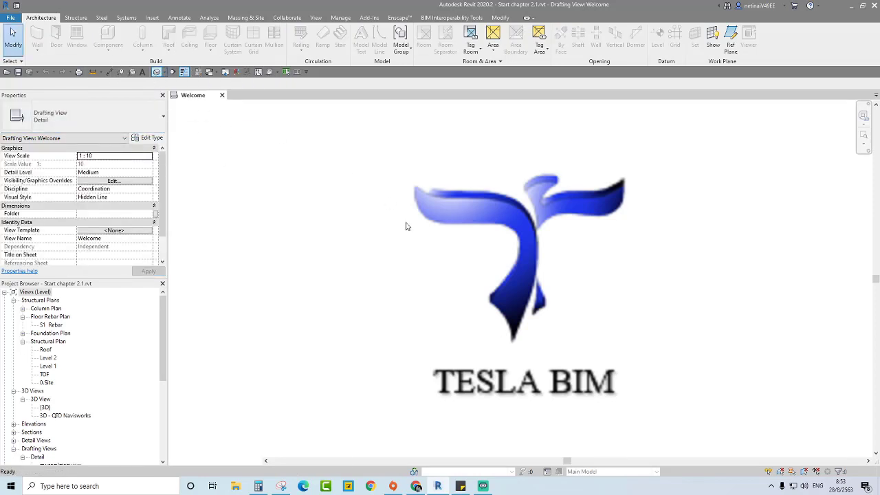
scroll(522, 261, "up", 3)
mouse_move(522, 261)
middle_mouse_down("shift")
mouse_move(635, 334)
mouse_move(725, 241)
mouse_move(738, 207)
mouse_move(656, 265)
middle_mouse_up("shift")
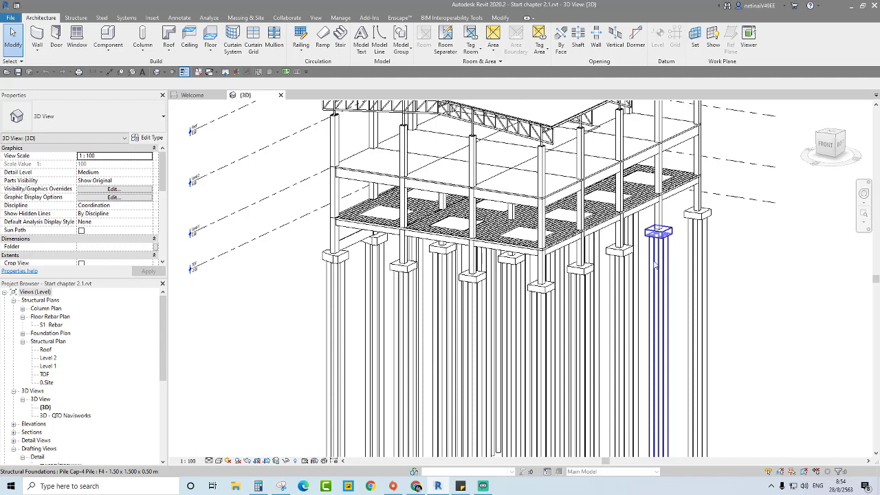
middle_click_drag(741, 241, 722, 264)
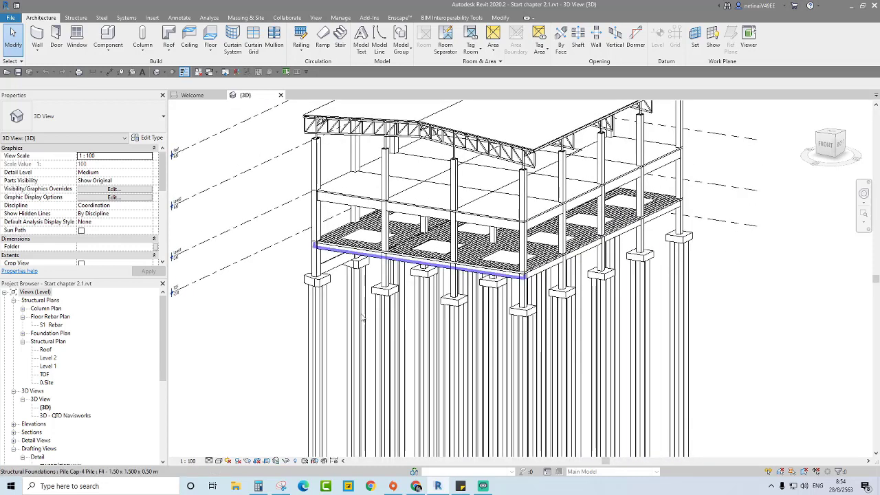
scroll(58, 406, "down", 3)
scroll(28, 416, "down", 1)
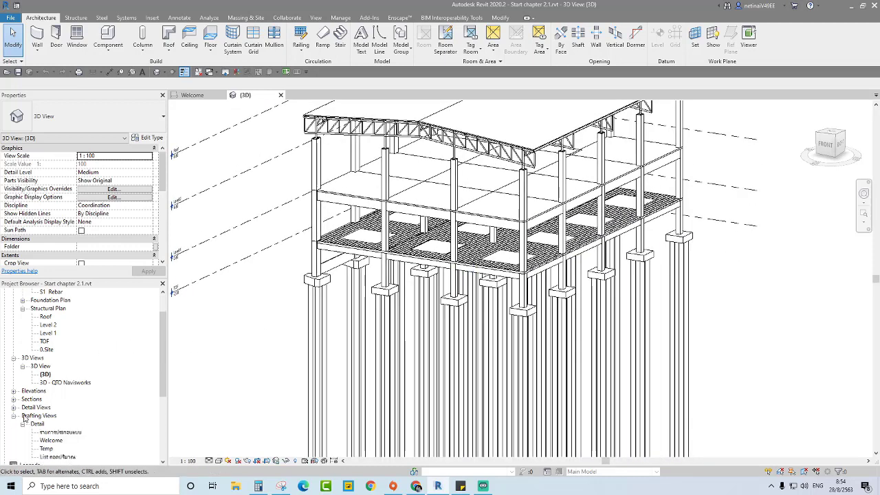
Step: Open the North building elevation and zoom to see levels TOF through Roof
left_click(13, 390)
left_click(23, 399)
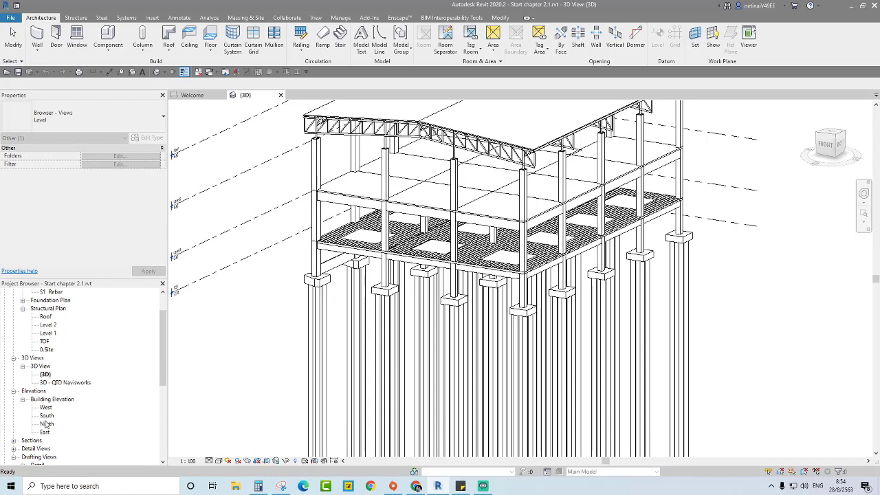
double_click(46, 424)
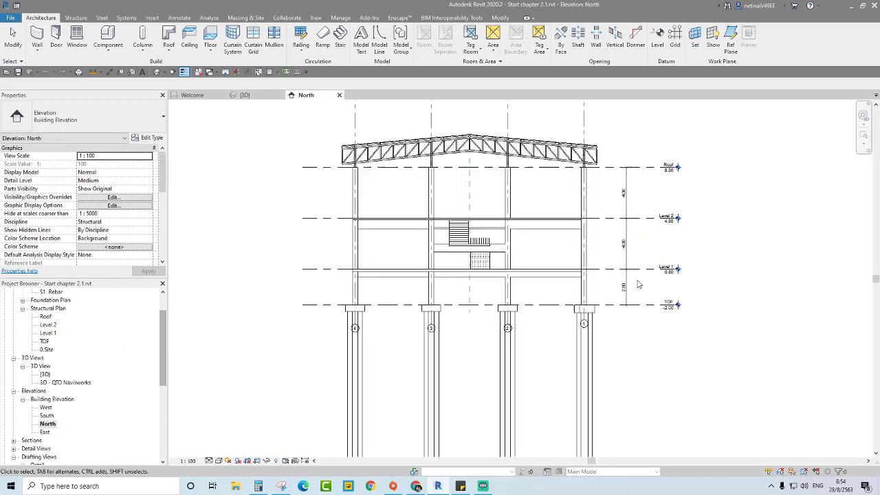
scroll(638, 284, "up", 2)
scroll(617, 308, "up", 3)
scroll(615, 334, "up", 1)
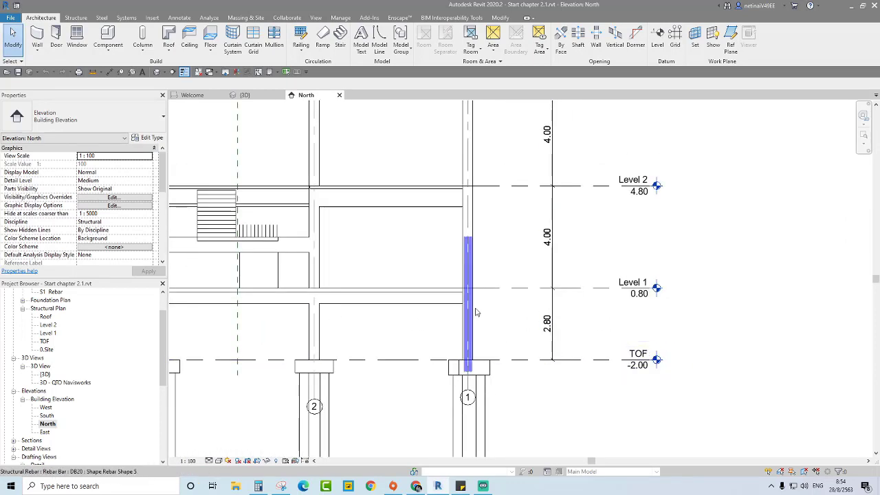
scroll(510, 311, "down", 1)
scroll(510, 313, "down", 1)
scroll(510, 332, "down", 1)
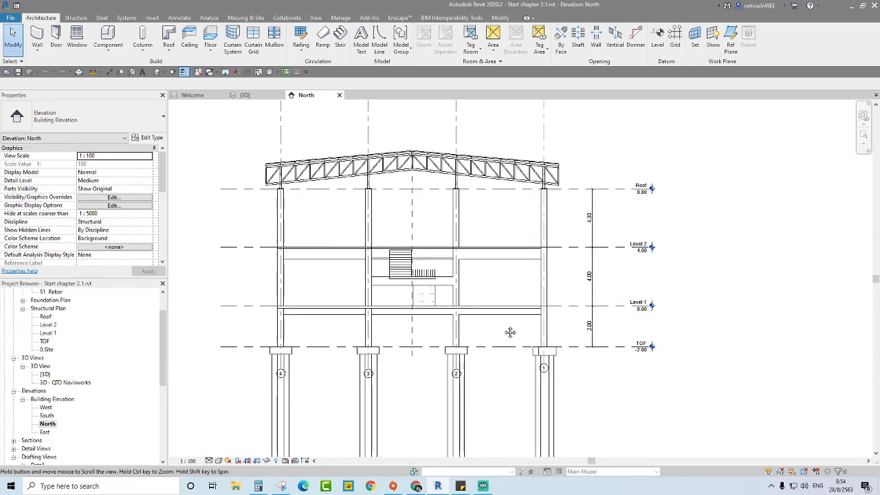
middle_click_drag(510, 332, 513, 332)
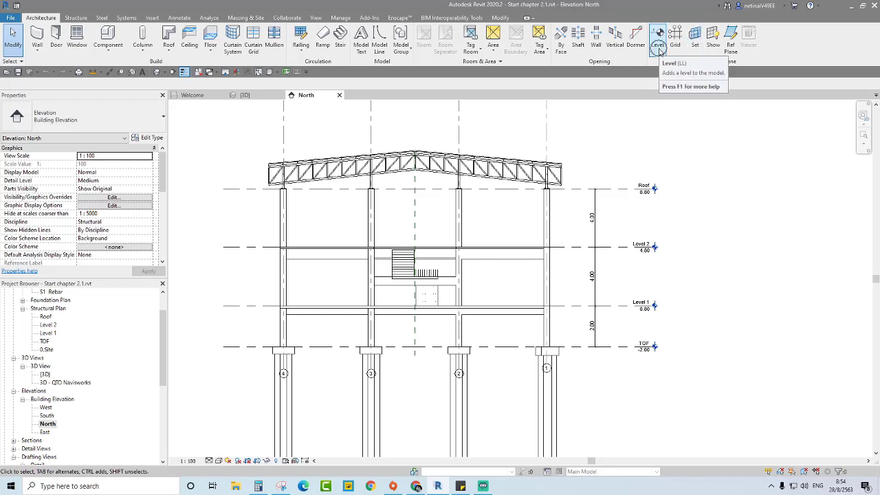
Step: Draw a new level at elevation -1.20 between Level 1 and TOF
left_click(658, 49)
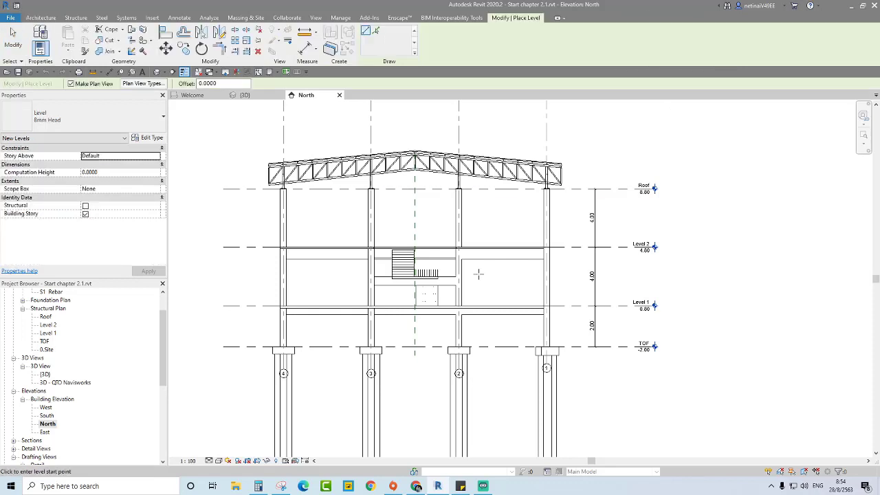
left_click(224, 334)
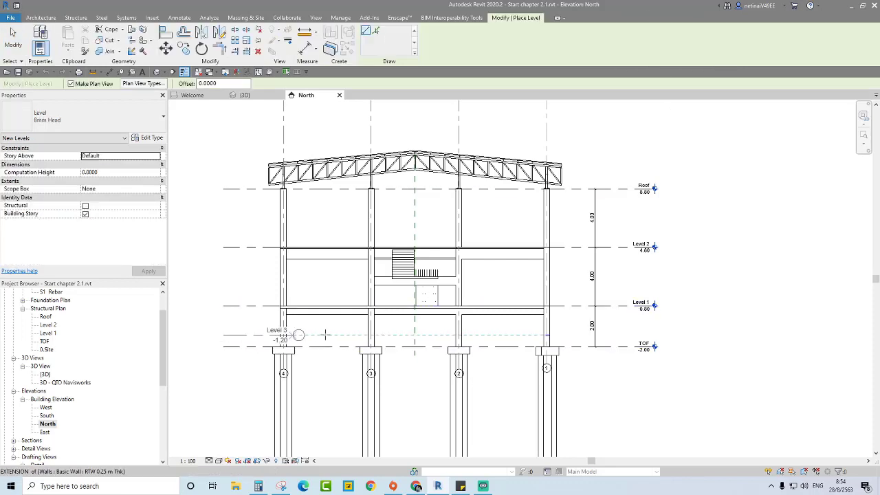
left_click(644, 334)
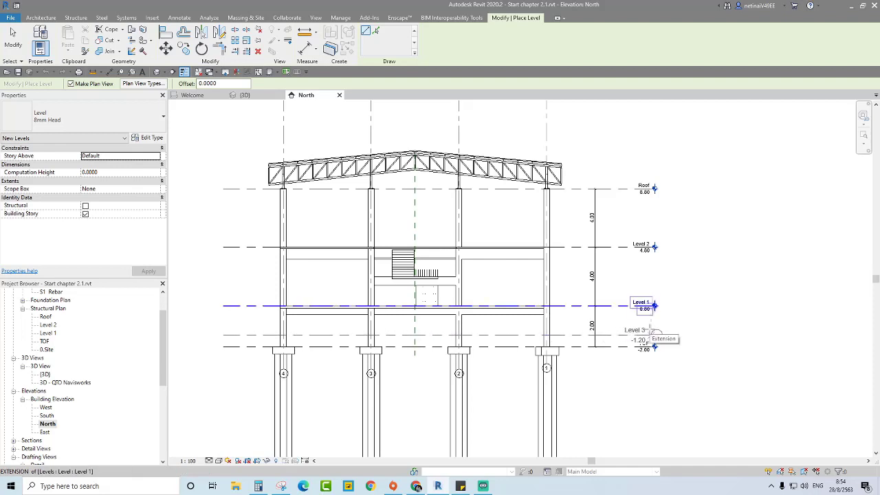
scroll(658, 338, "up", 3)
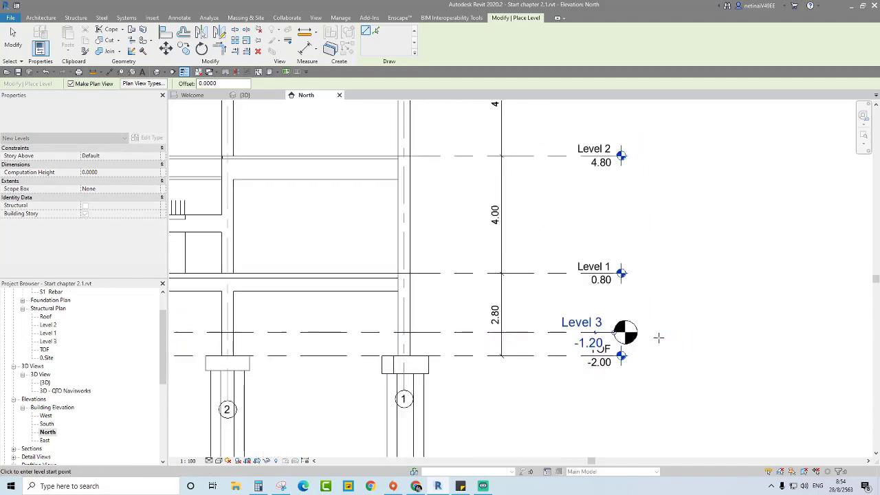
scroll(663, 351, "up", 1)
Step: Name the new level ระดับดินเดิม and rename its corresponding views too
left_click(555, 318)
type("ระดับดิน")
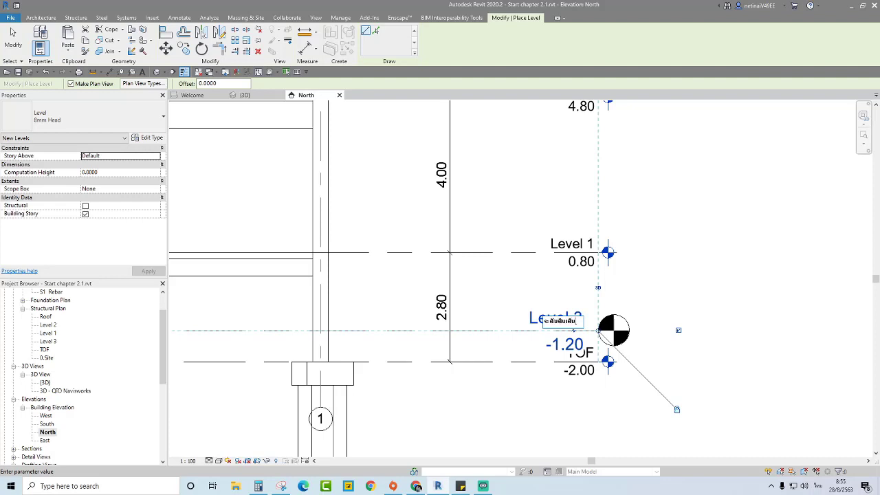
key("Return")
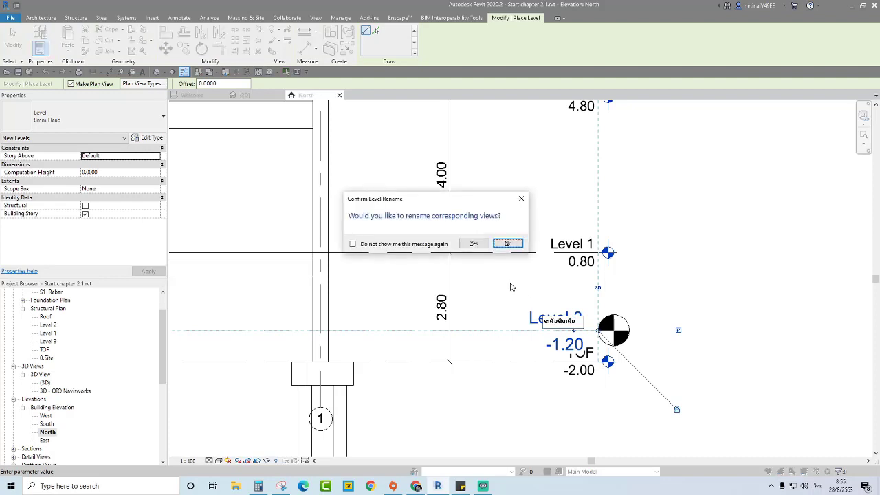
left_click(473, 241)
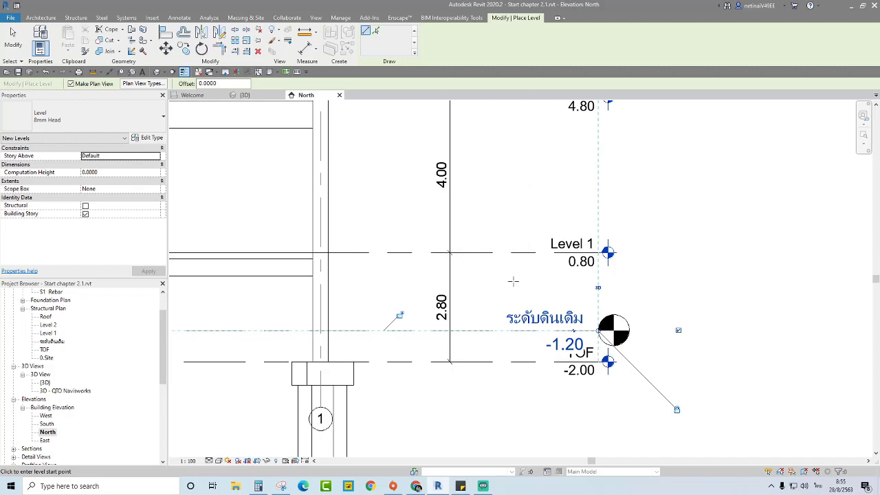
left_click(13, 40)
Step: Change the ระดับดินเดิม level's elevation to 0.00
scroll(548, 328, "up", 1)
scroll(550, 364, "up", 1)
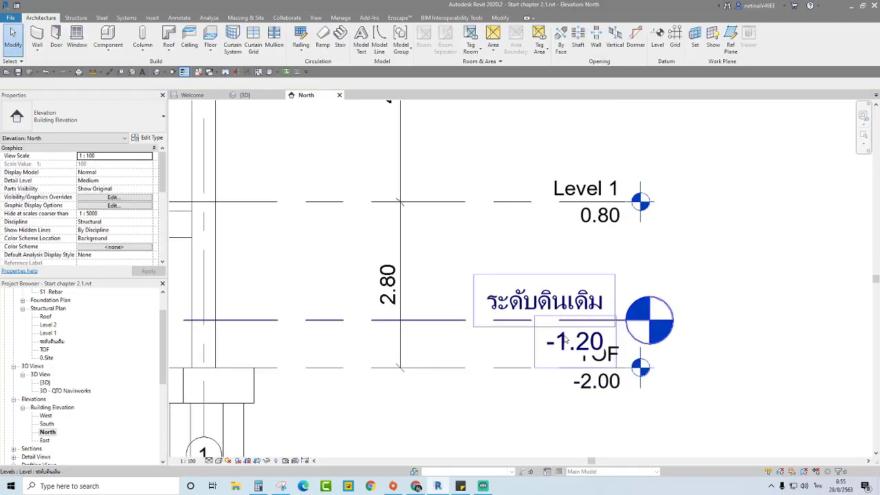
left_click(563, 349)
left_click(563, 349)
type("0")
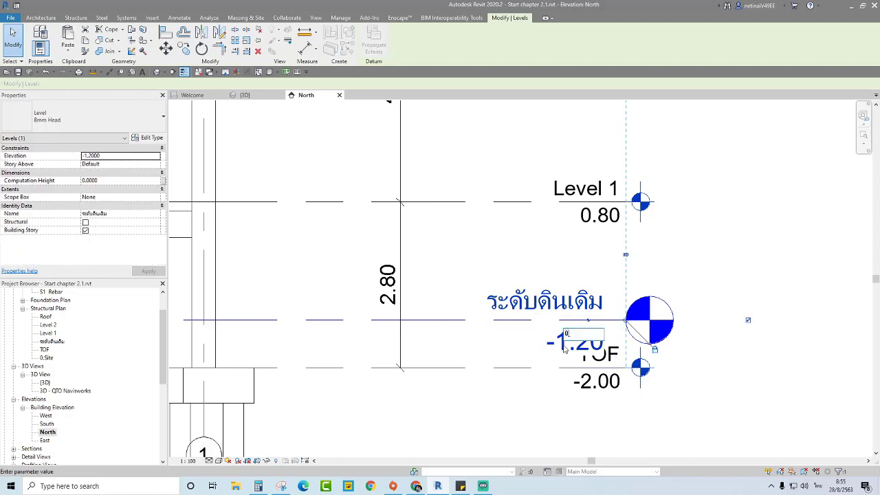
key("Return")
left_click(516, 281)
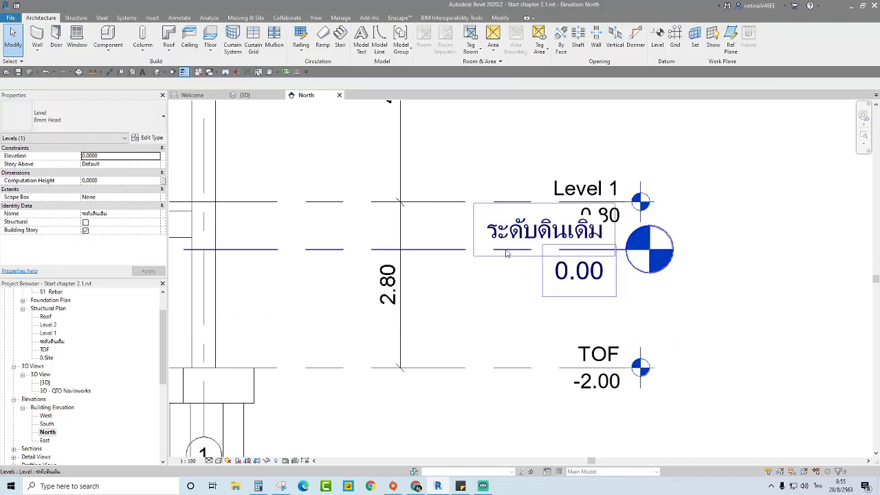
Step: Check the ระดับดินเดิม level and open its structural plan view
scroll(577, 319, "down", 3)
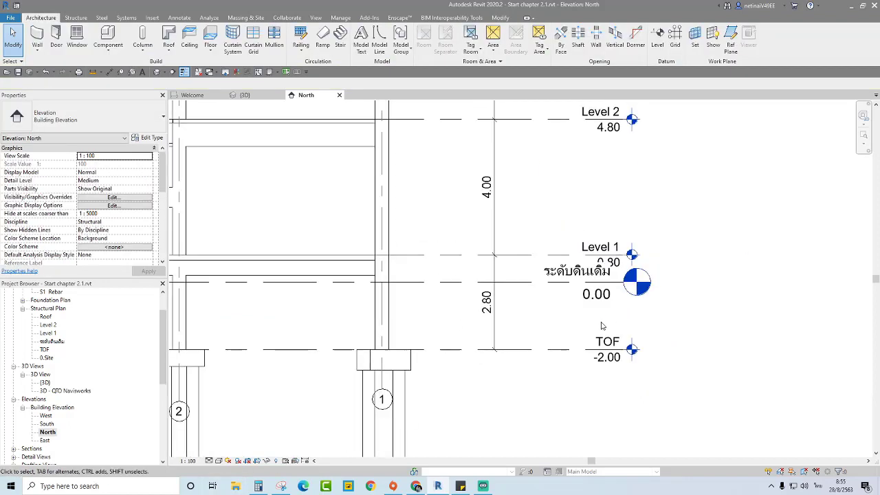
scroll(577, 319, "down", 1)
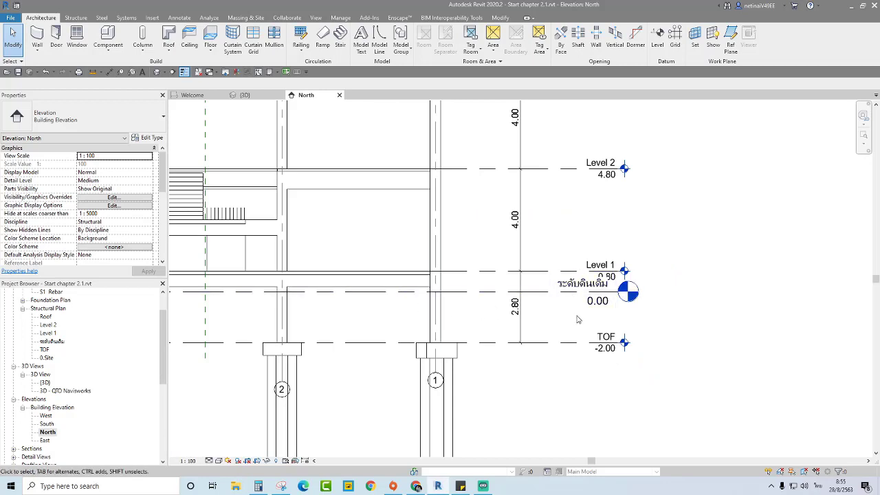
scroll(615, 313, "up", 1)
scroll(617, 316, "up", 2)
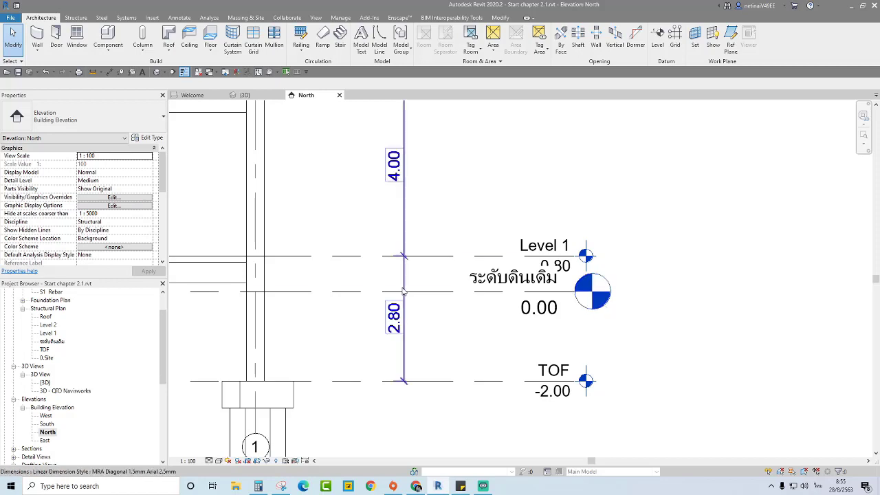
left_click(431, 291)
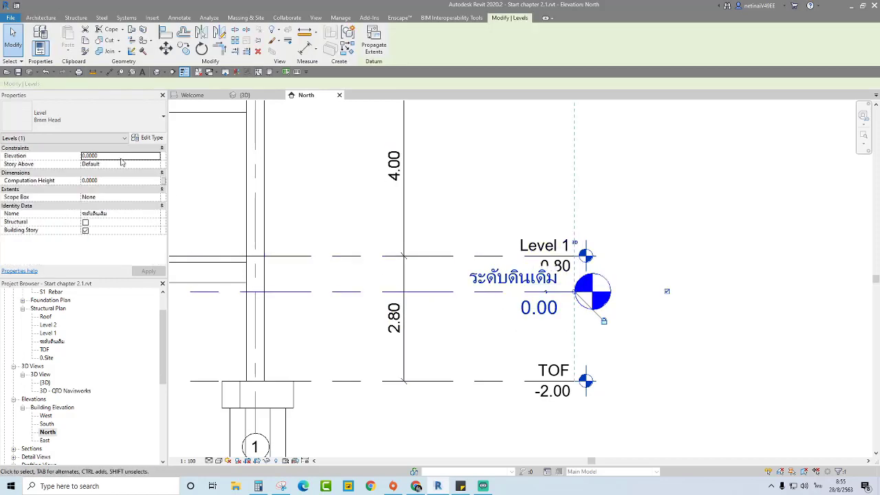
key("Escape")
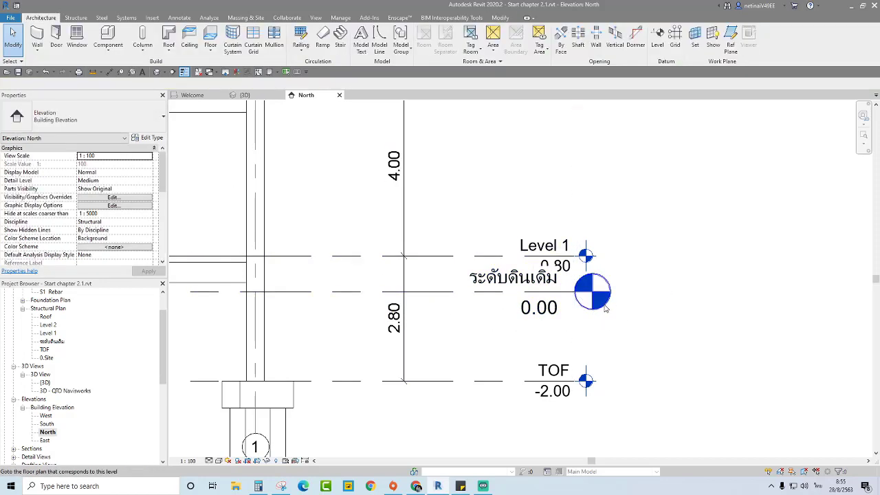
double_click(605, 309)
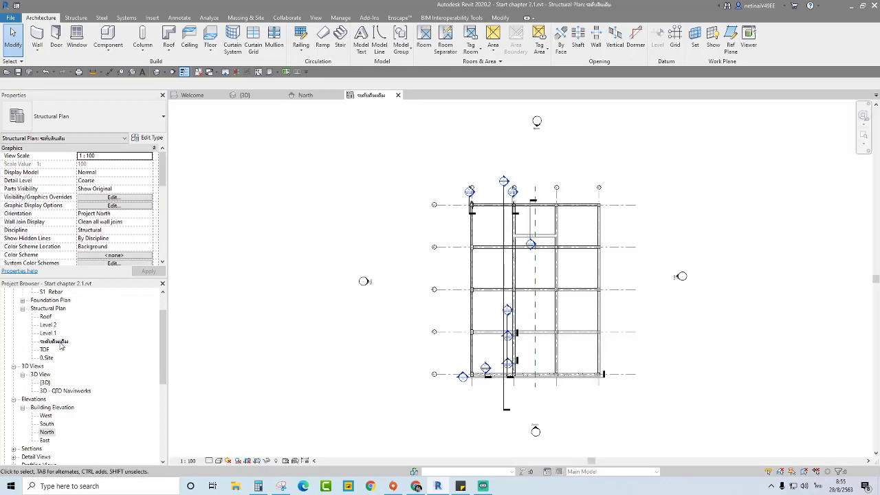
left_click(59, 343)
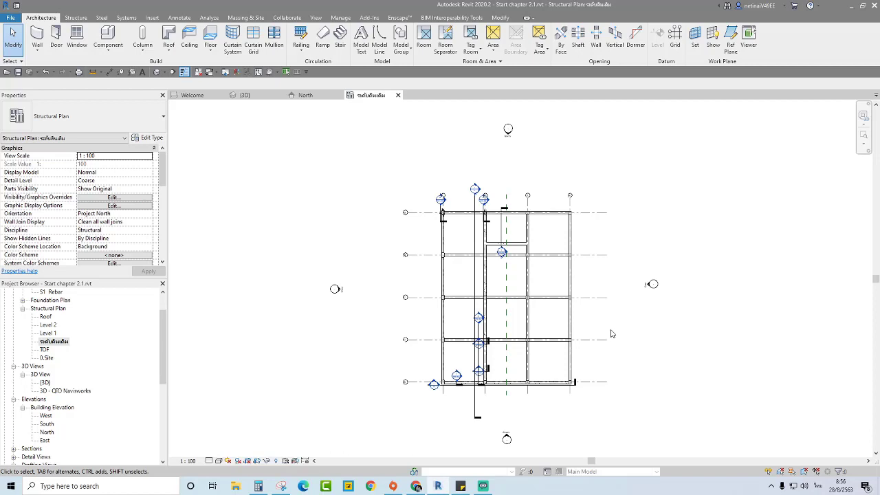
middle_click_drag(610, 305, 594, 300)
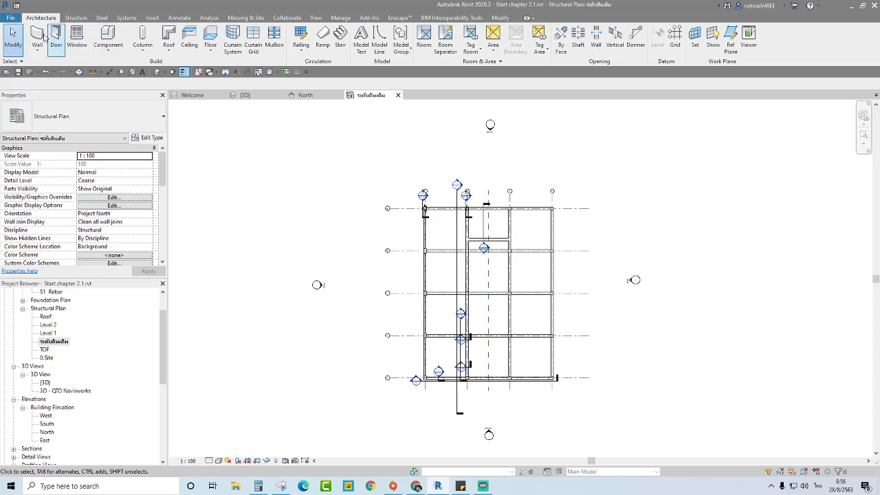
Step: Start an architectural floor and duplicate its type as 'Earth 5 m' to edit its layers
left_click(212, 51)
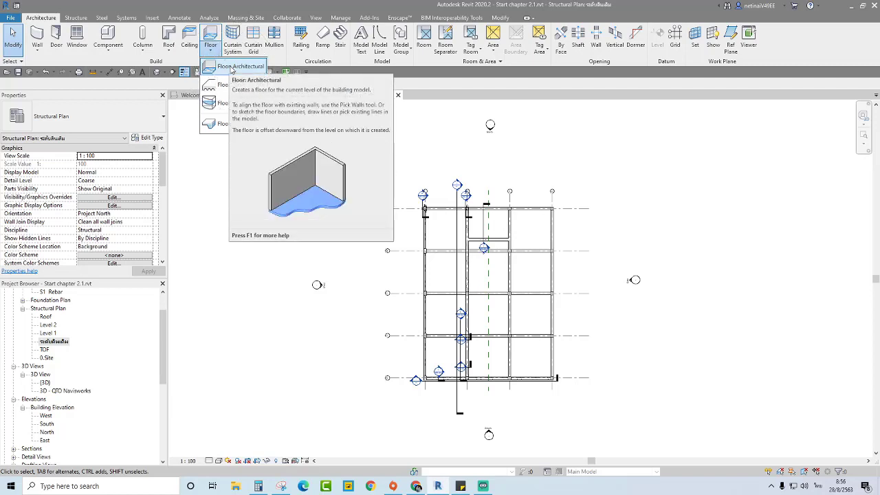
left_click(232, 67)
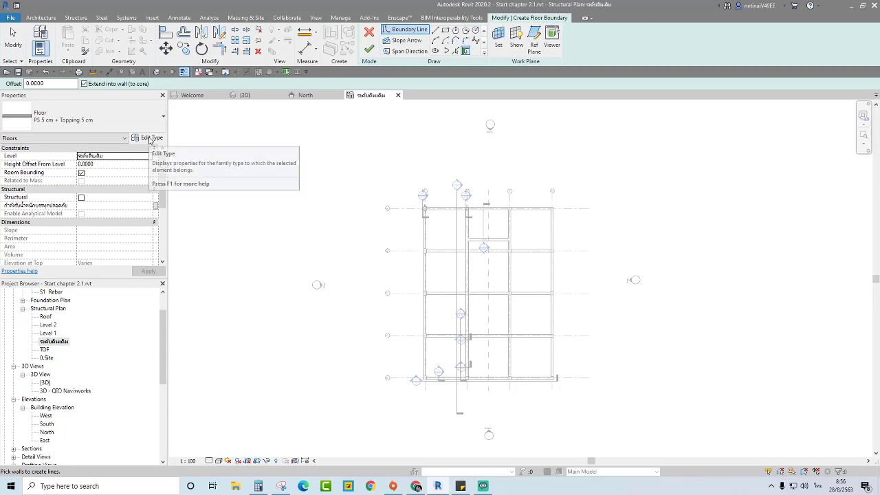
left_click(150, 138)
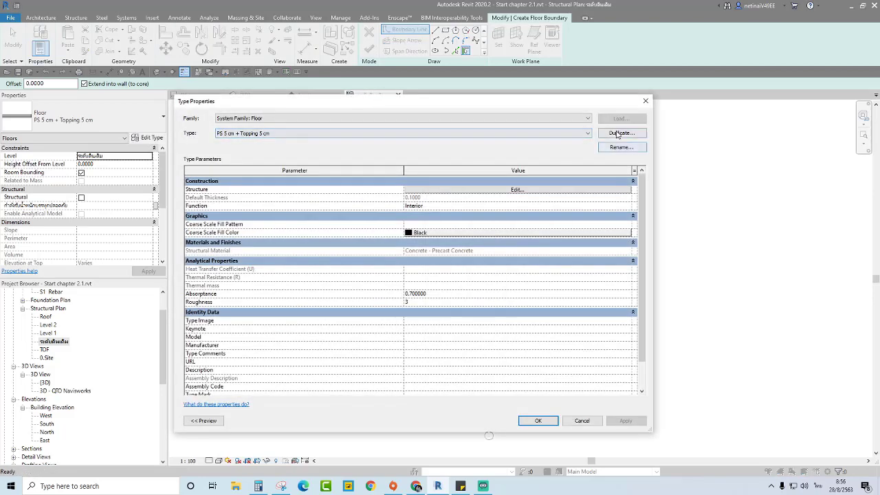
left_click(621, 133)
type("B")
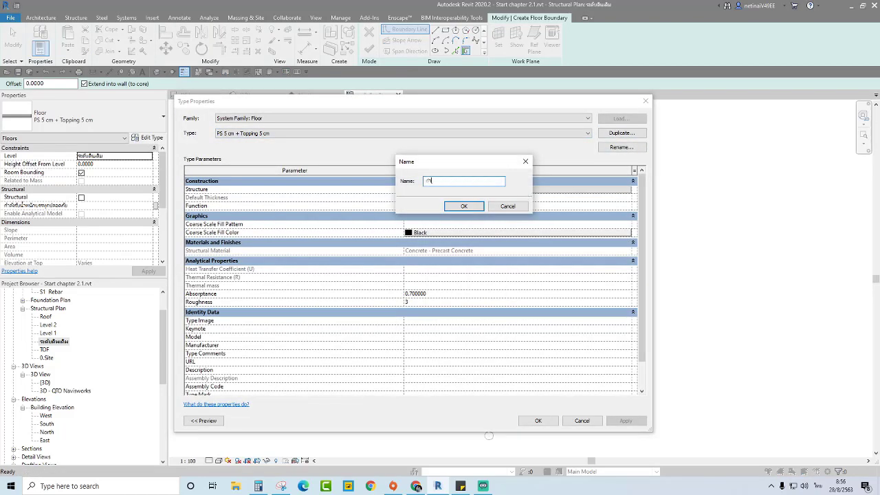
type("ath")
left_click(459, 207)
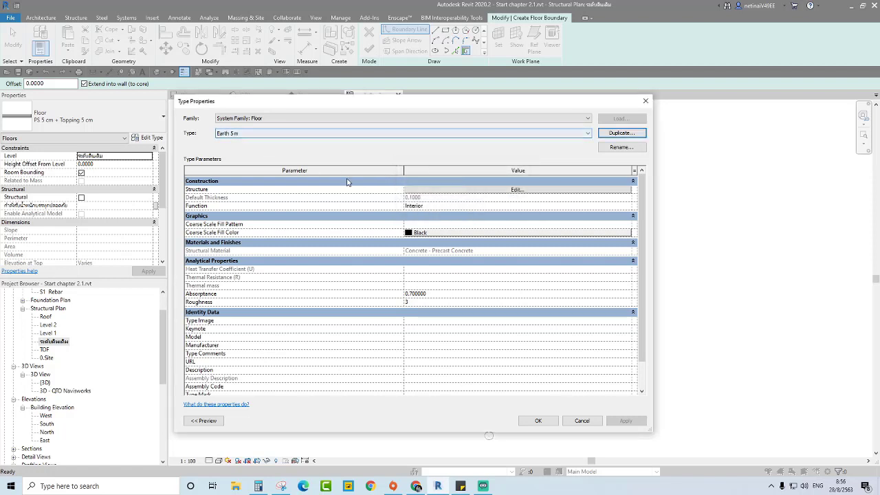
left_click(516, 190)
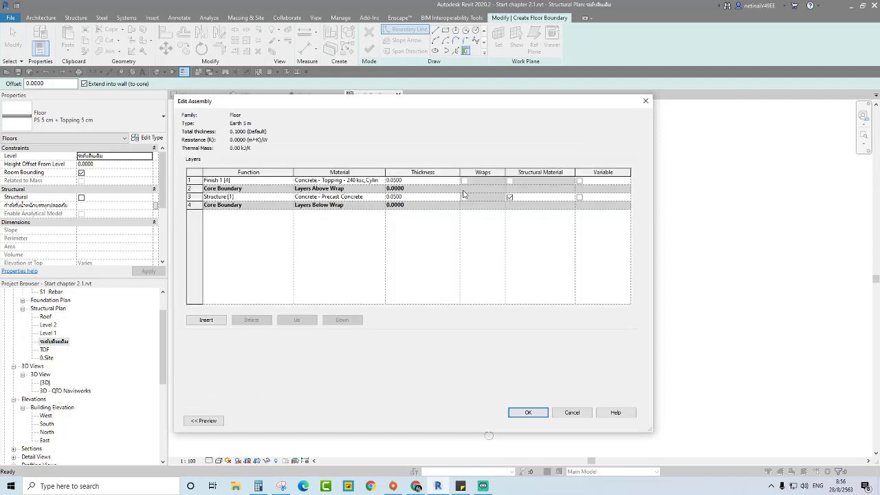
Step: Make Earth 5 m a single 5.0000-thick Earth structure layer, deleting the Finish 1 layer
left_click(419, 195)
type("5")
key("Return")
left_click(194, 180)
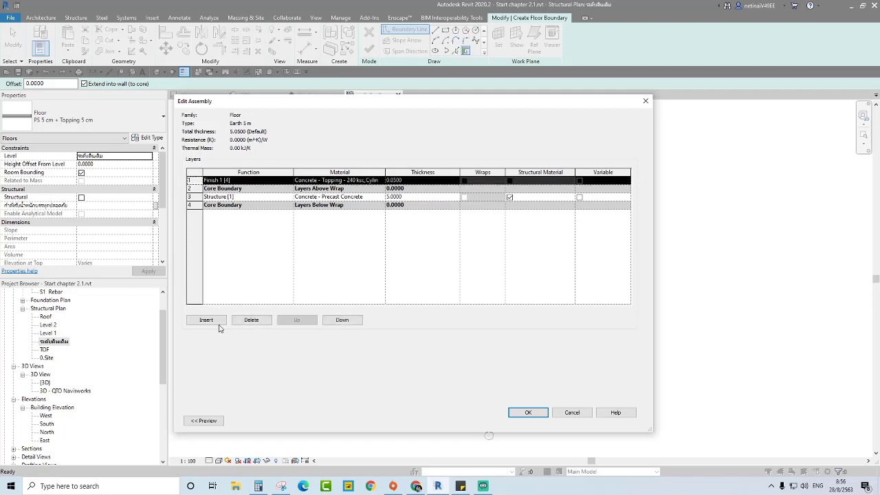
left_click(250, 320)
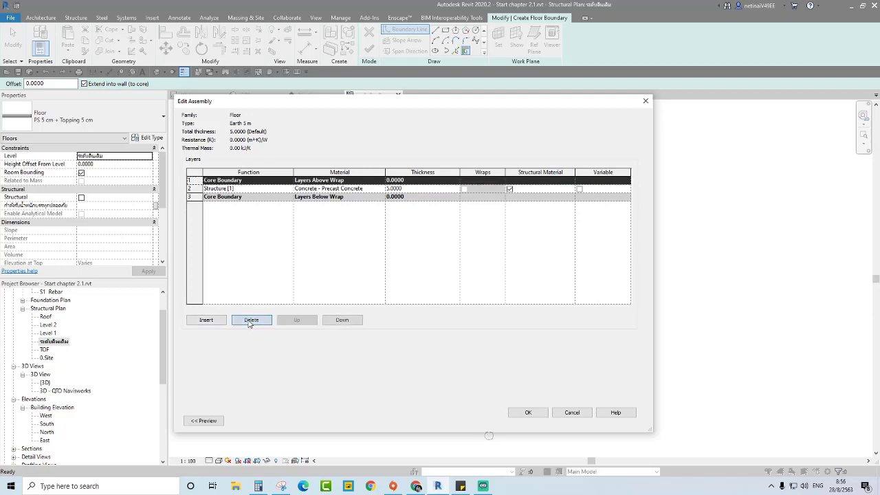
left_click(369, 190)
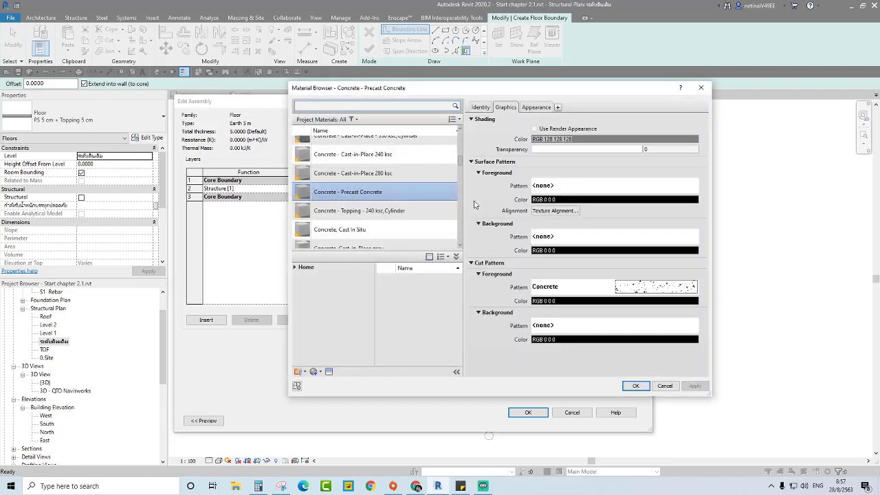
left_click(347, 107)
type("earth")
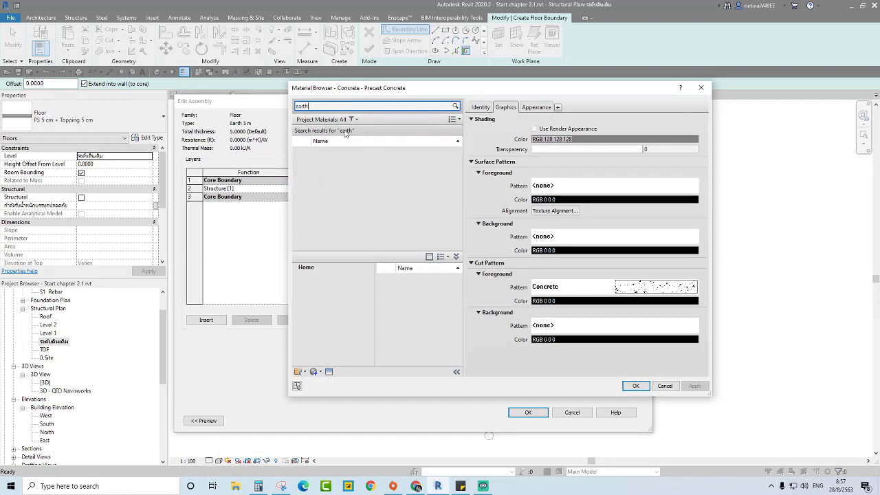
left_click(338, 157)
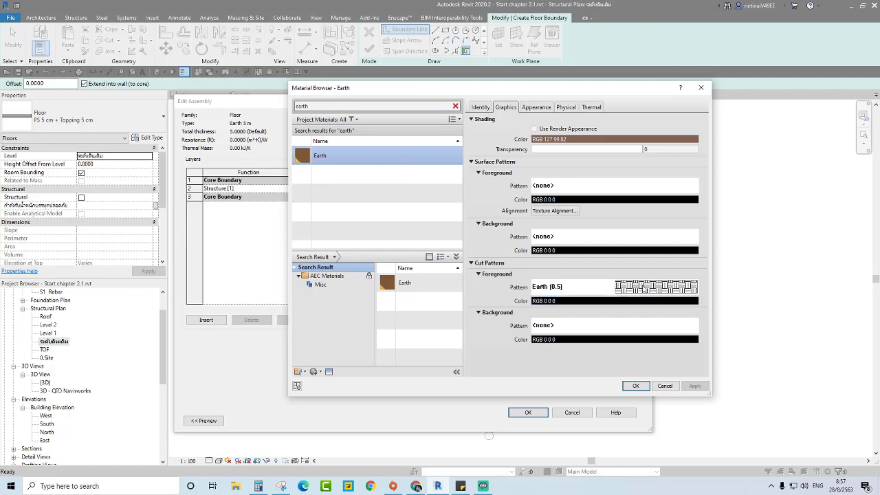
left_click(629, 386)
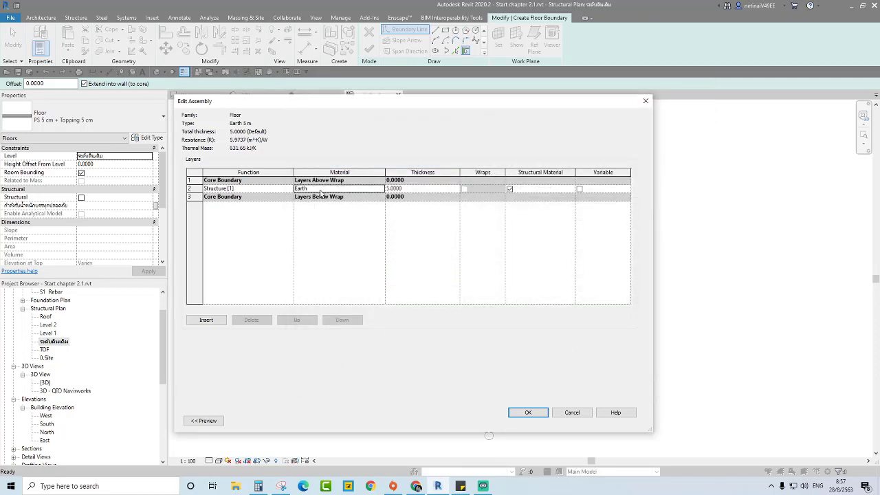
left_click(528, 412)
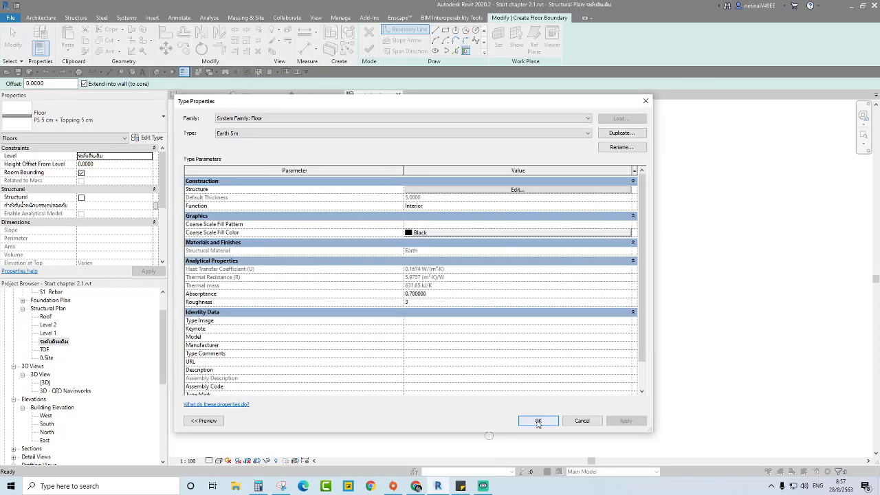
left_click(536, 420)
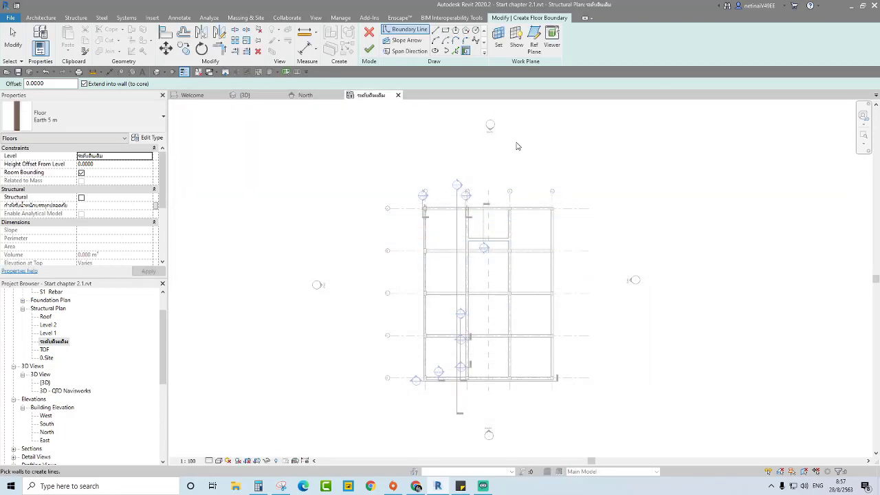
Step: Sketch a 36 × 42 rectangular boundary around the building and finish the Earth 5 m floor
left_click(446, 31)
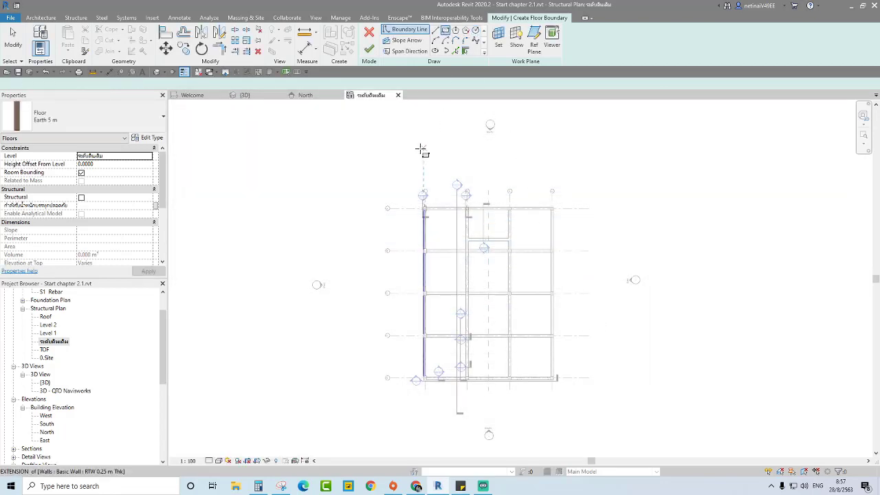
left_click(357, 137)
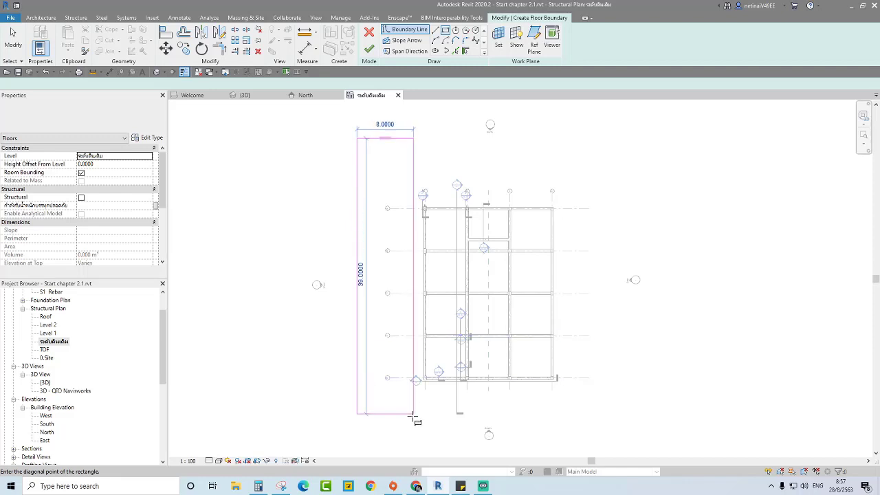
left_click(610, 435)
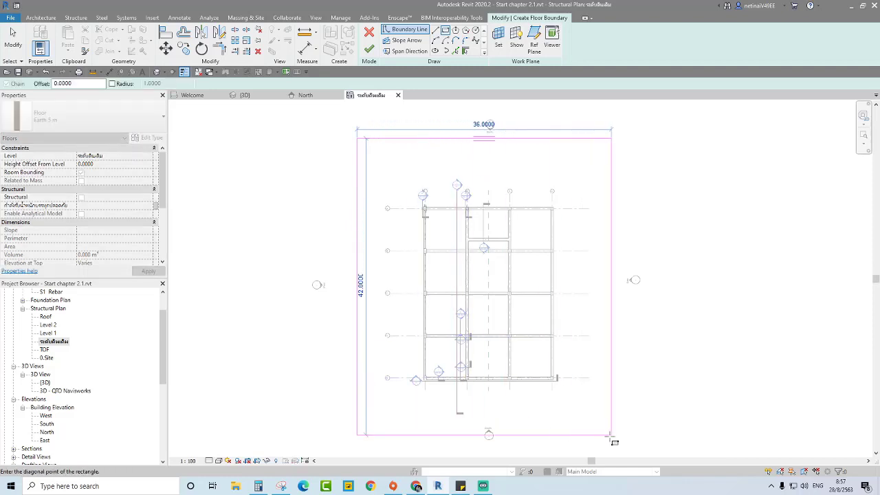
left_click(611, 435)
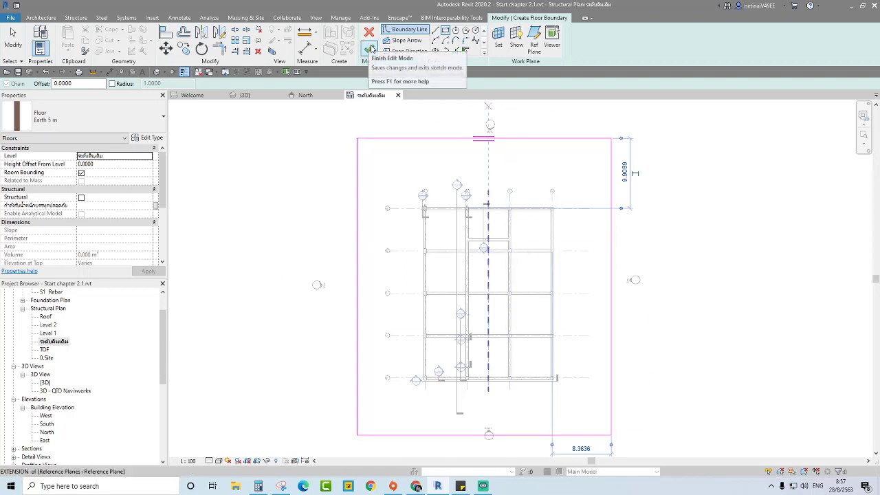
left_click(369, 48)
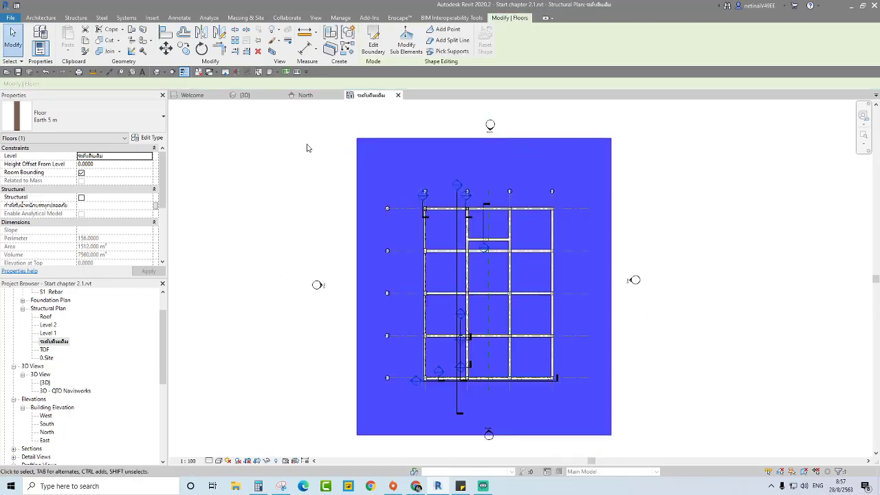
Step: Inspect the 7560 m³ Earth 5 m floor block enveloping the piles in the {3D} view
left_click(271, 158)
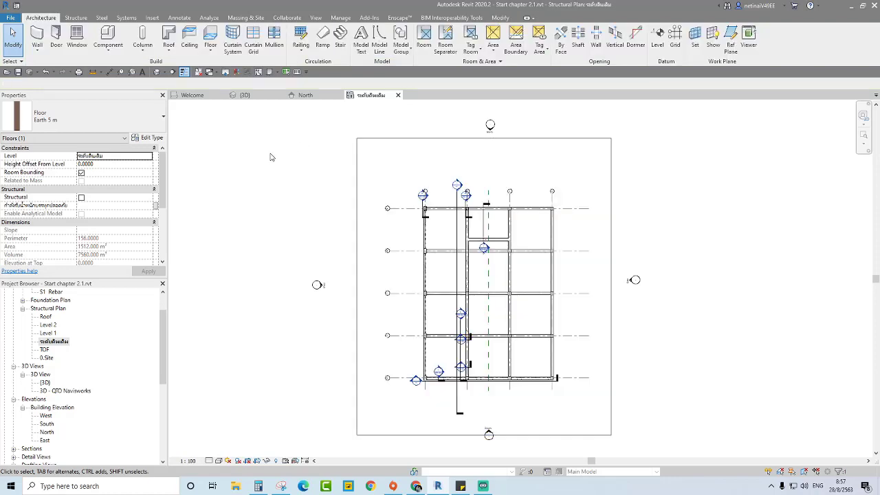
left_click(244, 95)
scroll(635, 144, "down", 3)
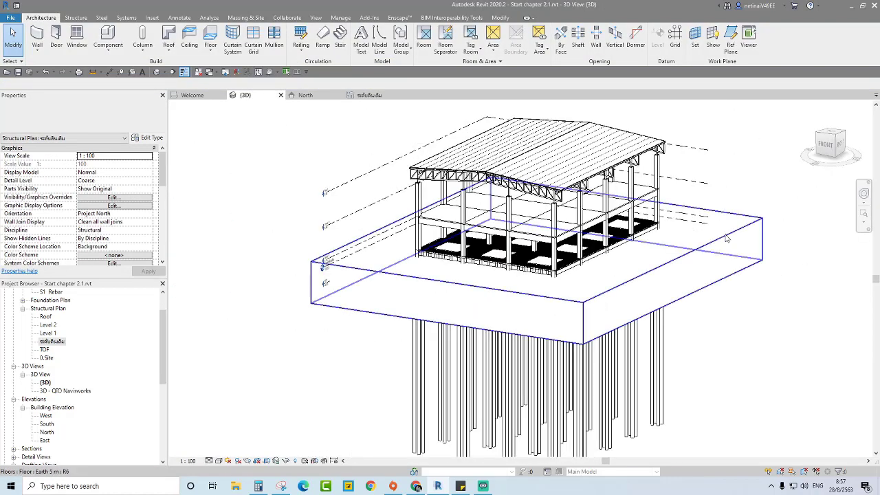
left_click(768, 288)
middle_click_drag(713, 315, 577, 331, "shift")
left_click(83, 199)
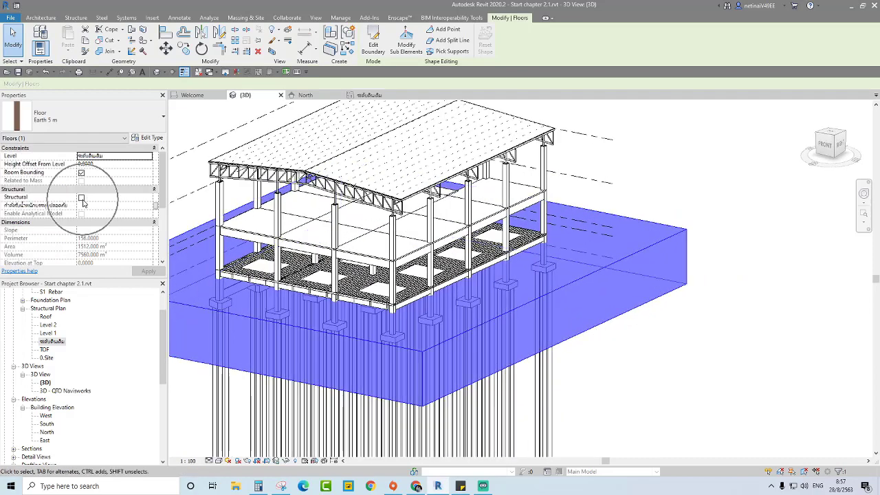
middle_click_drag(730, 349, 730, 338, "shift")
left_click(730, 338)
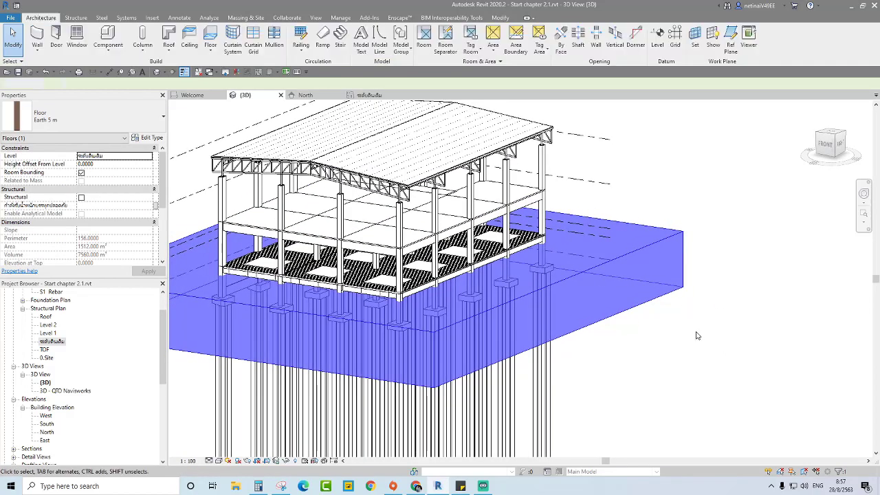
left_click(655, 318)
middle_click_drag(630, 355, 666, 347, "shift")
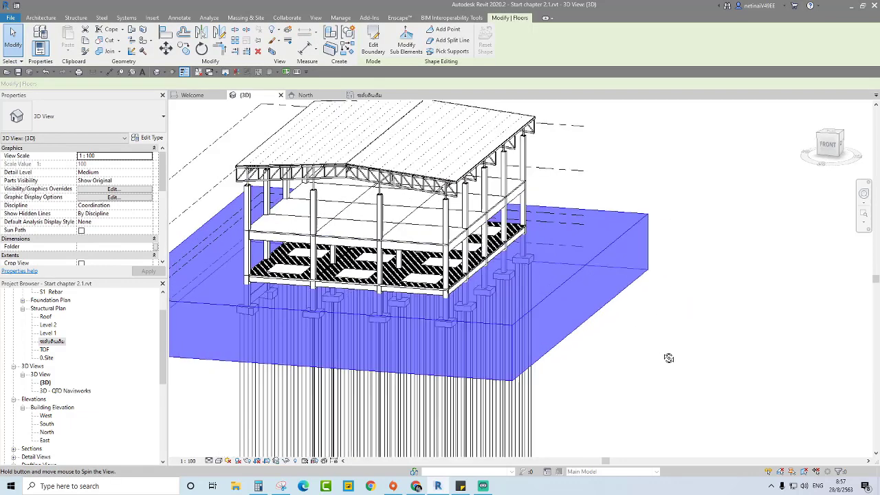
left_click(667, 347)
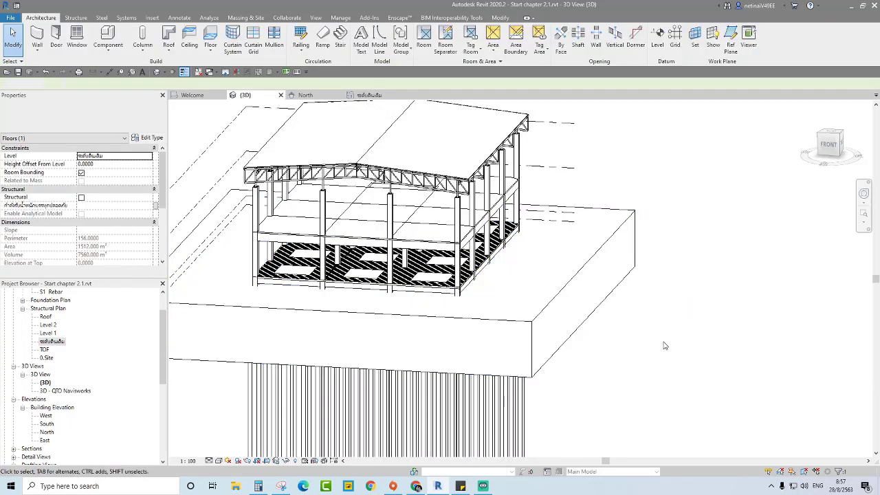
left_click(610, 290)
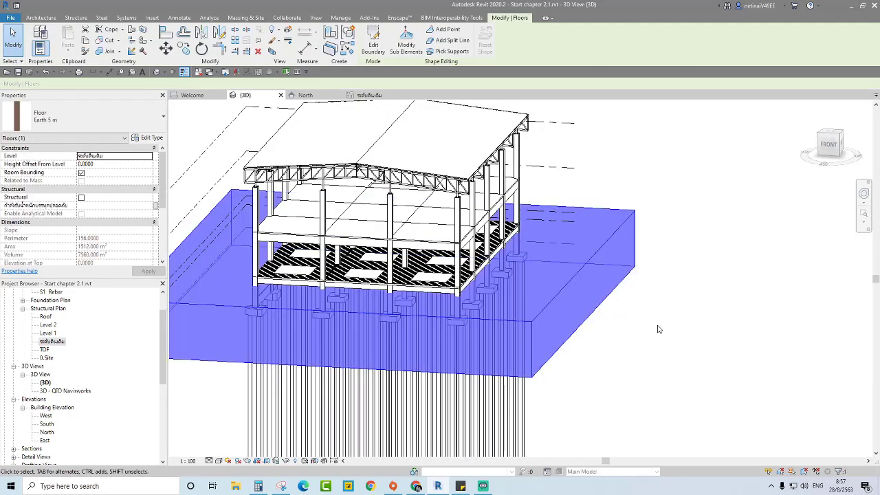
middle_click_drag(610, 289, 632, 328, "shift")
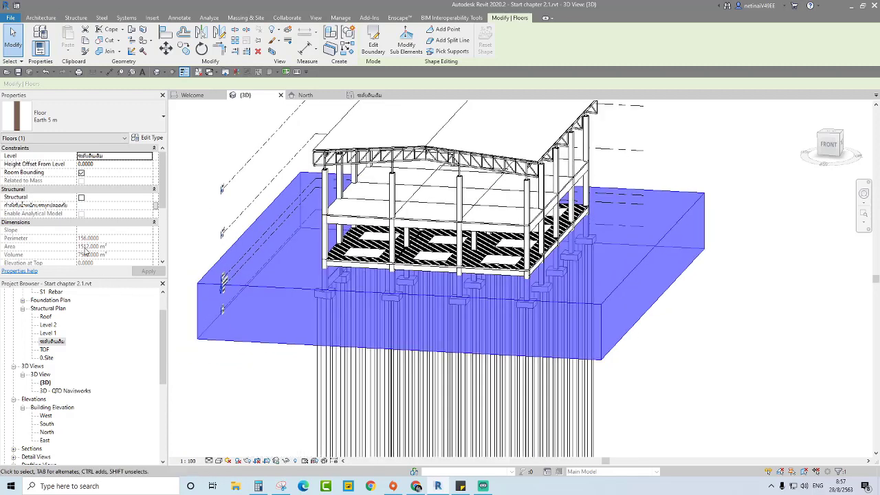
middle_click_drag(197, 229, 206, 239, "shift")
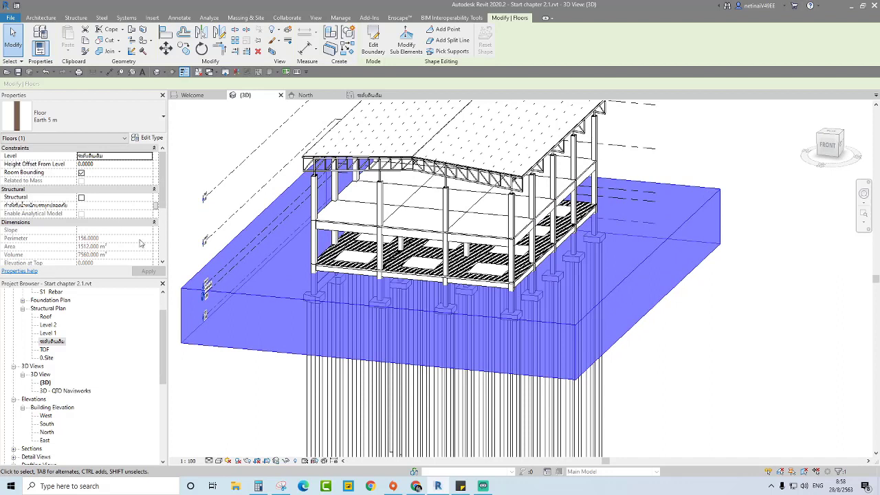
Step: Verify 1512 × 5 = 7,560 in Calculator as the floor's volume, then minimize it
left_click(258, 485)
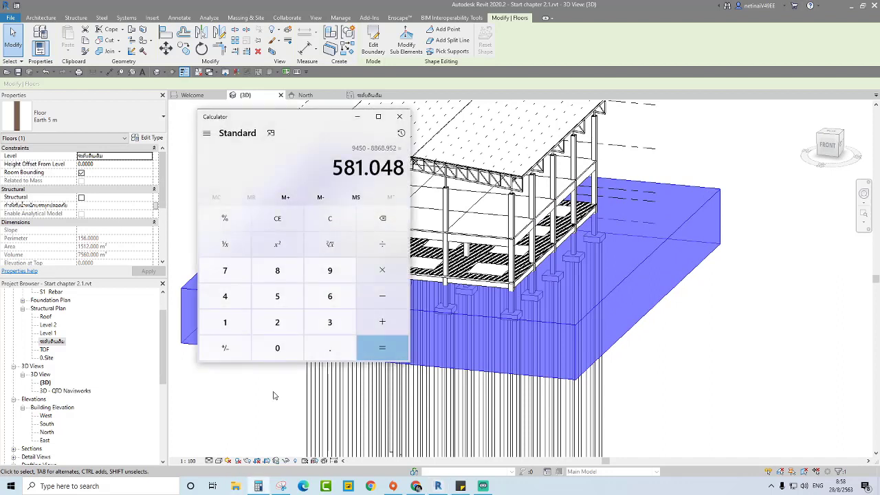
type("1512")
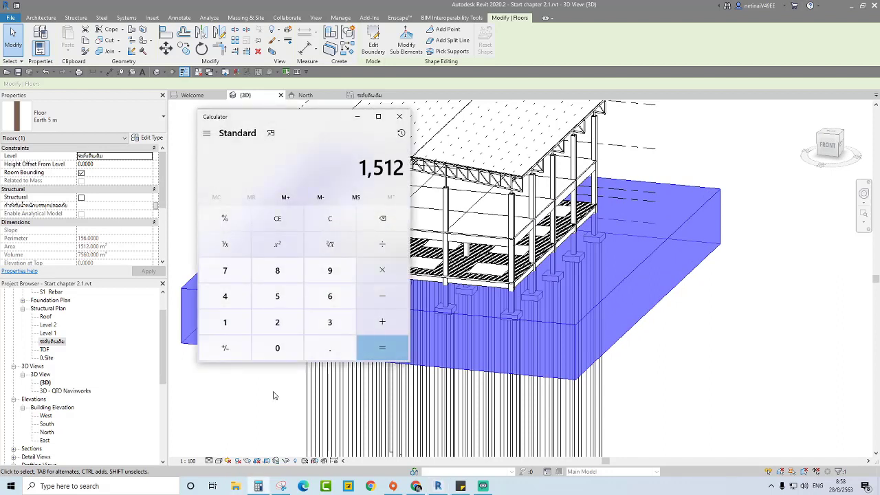
type("*5")
key("Return")
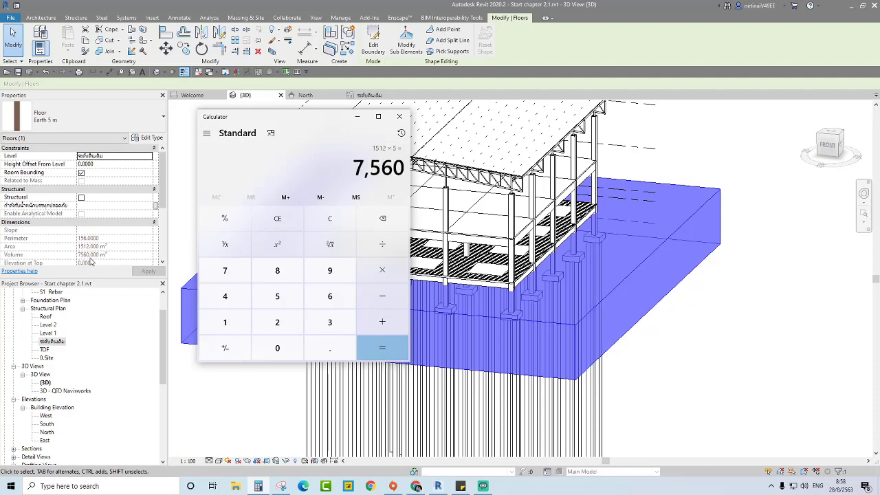
left_click(356, 117)
left_click(687, 318)
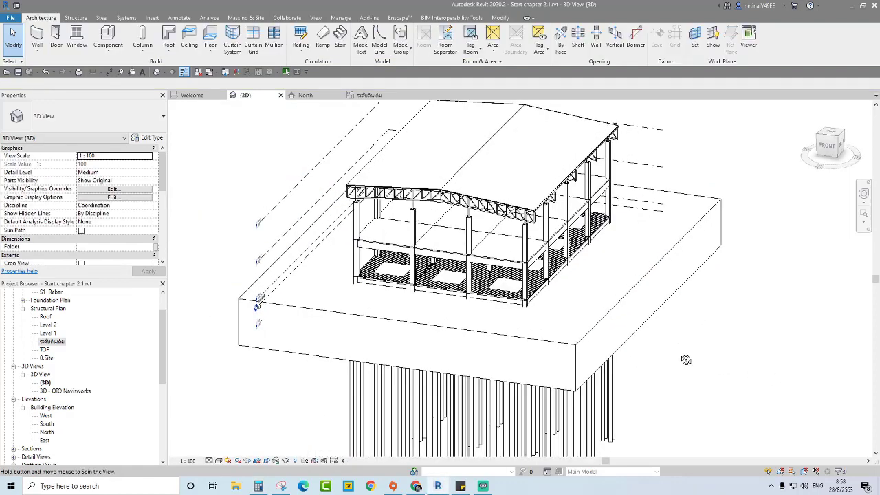
Step: In the 3D view's Visibility/Graphics, hide every model category except Structural Foundation
mouse_move(693, 317)
middle_mouse_down("shift")
mouse_move(737, 329)
mouse_move(713, 333)
middle_mouse_up("shift")
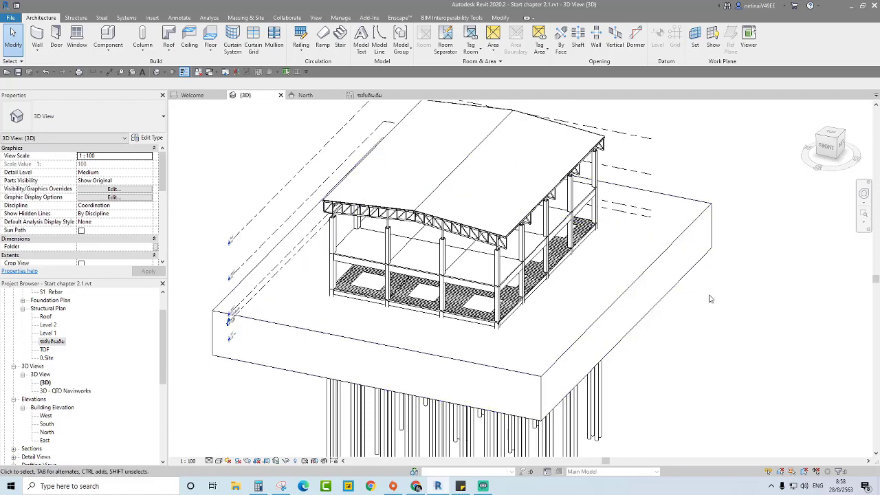
key("v")
key("v")
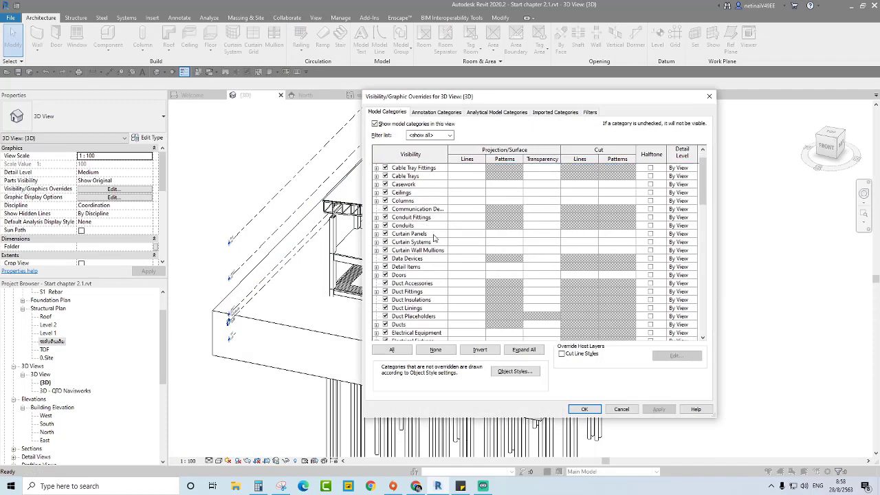
scroll(565, 298, "down", 10)
left_click(419, 258)
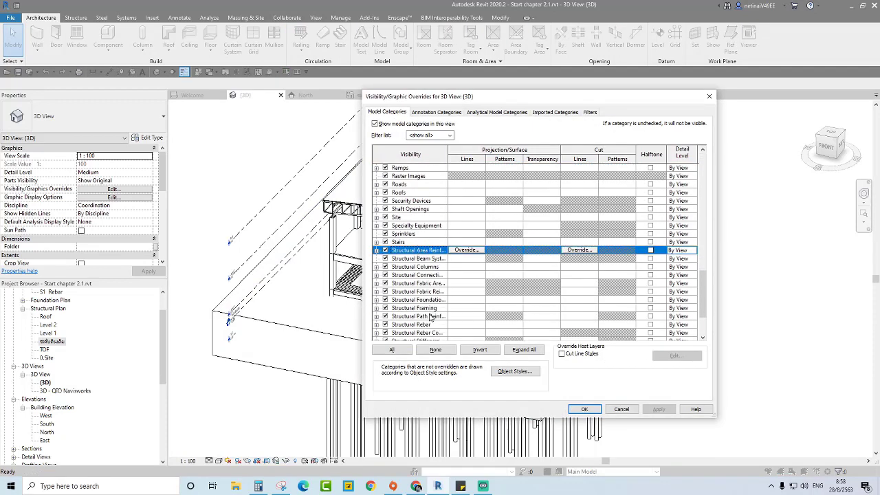
scroll(431, 320, "down", 1)
scroll(431, 321, "down", 1)
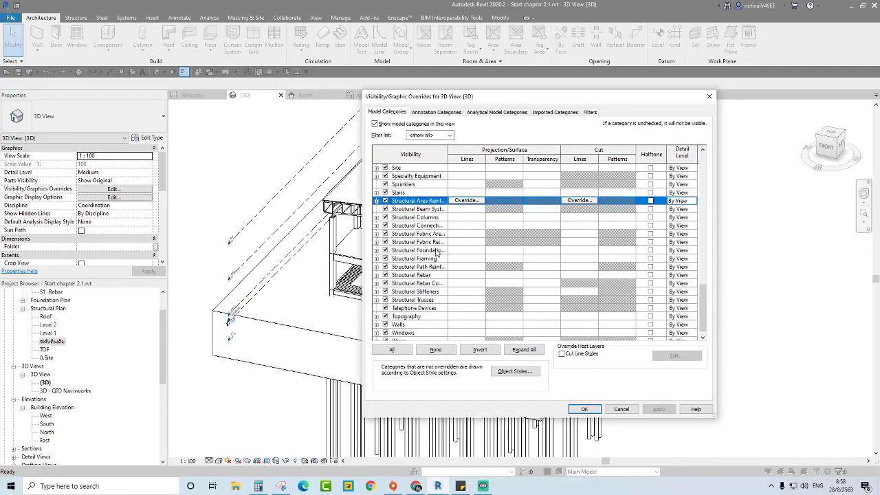
left_click(431, 250)
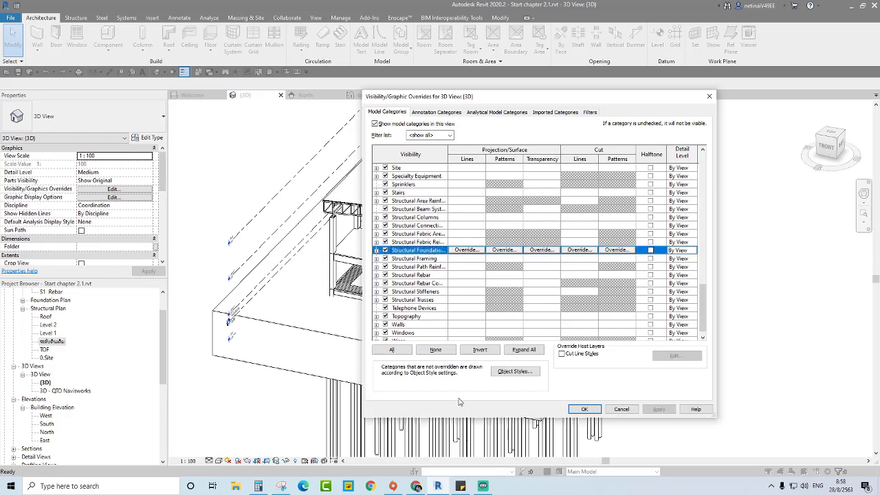
left_click(479, 349)
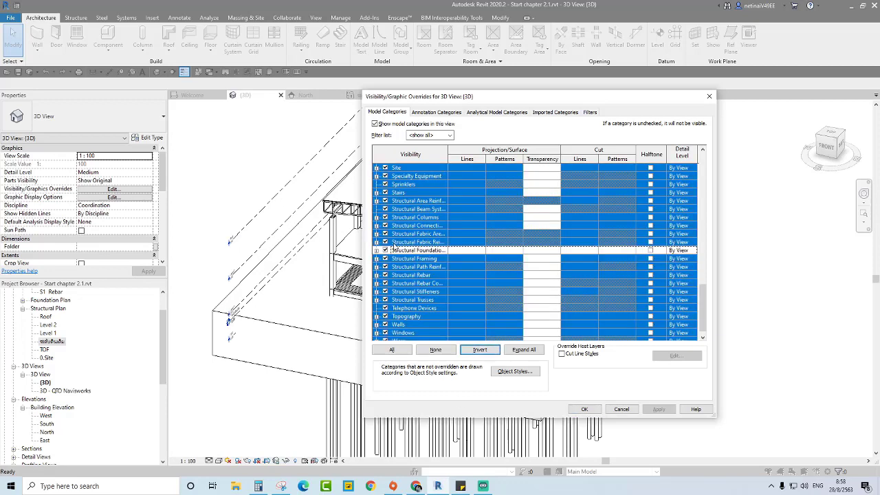
left_click(385, 242)
left_click(419, 242)
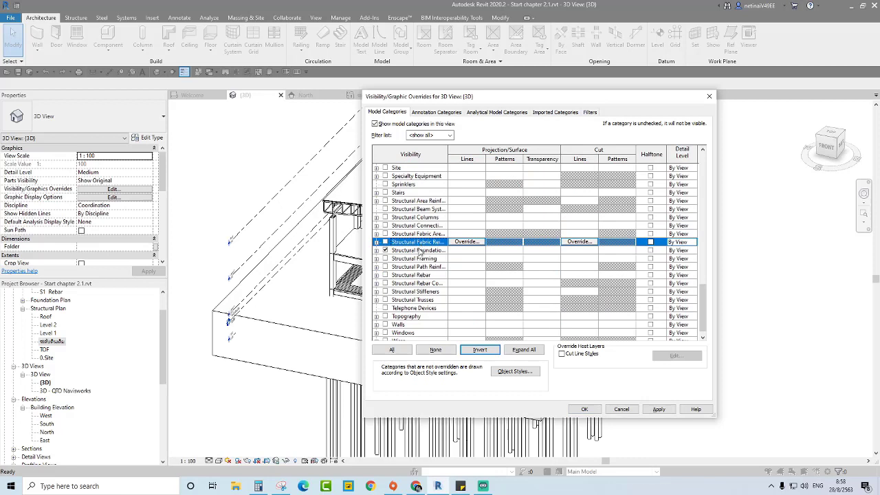
left_click(419, 251)
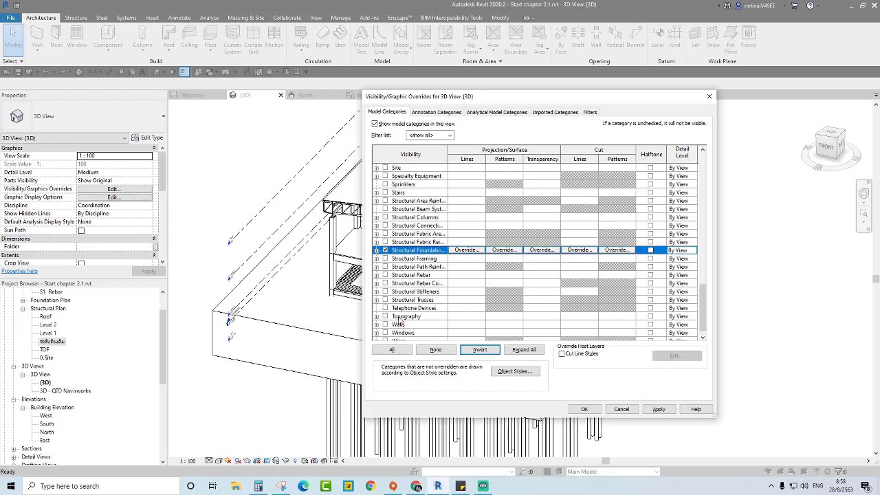
Step: Turn Walls and Floors back on and apply the visibility overrides
left_click(385, 324)
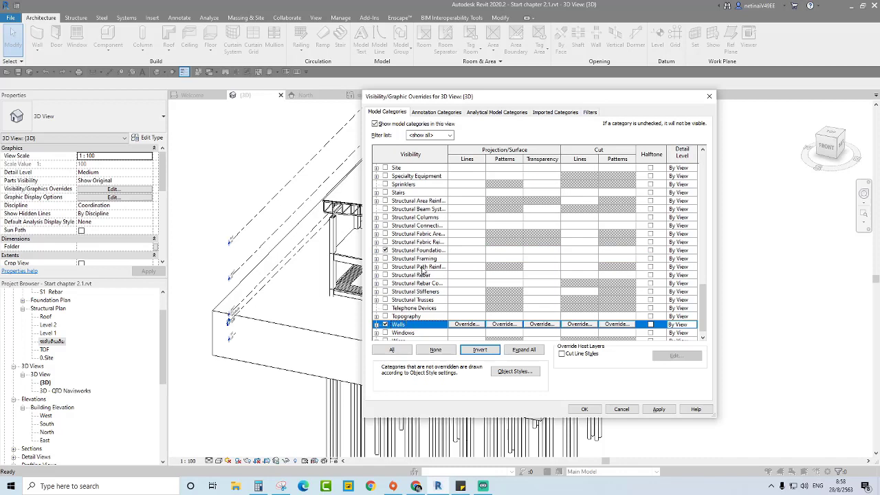
scroll(410, 209, "up", 2)
scroll(409, 213, "up", 1)
scroll(408, 219, "up", 1)
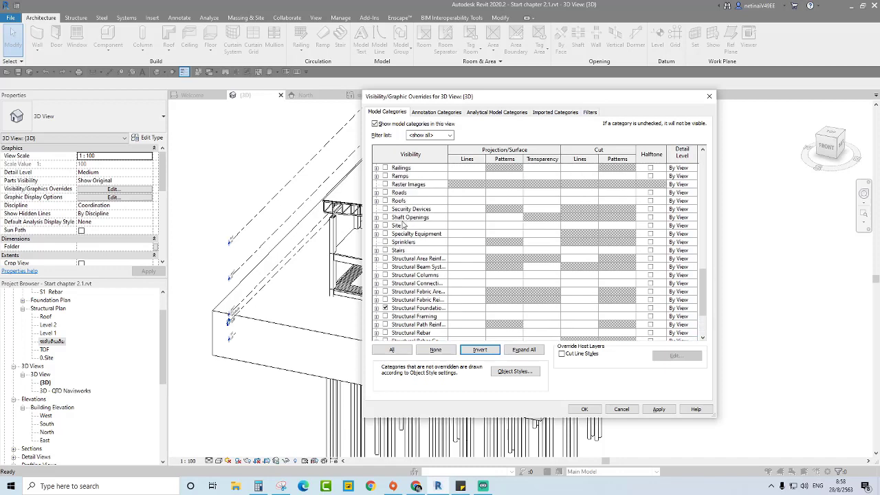
scroll(406, 226, "up", 1)
scroll(404, 224, "up", 2)
scroll(402, 220, "up", 2)
scroll(398, 215, "up", 1)
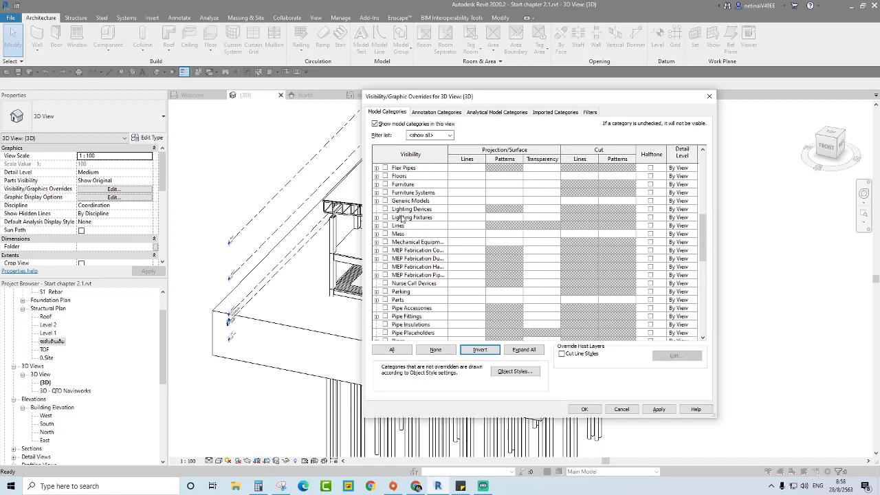
scroll(394, 211, "up", 1)
left_click(389, 202)
scroll(406, 210, "down", 2)
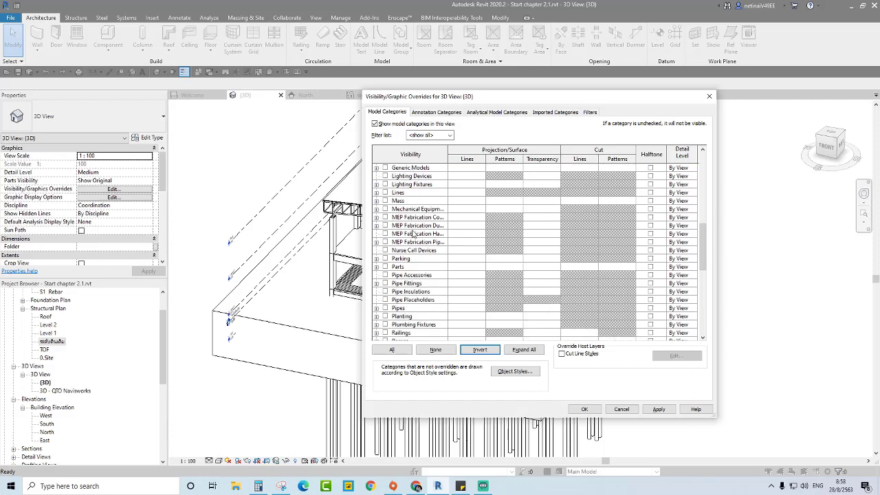
scroll(413, 230, "down", 3)
scroll(414, 239, "down", 2)
scroll(414, 239, "down", 2)
scroll(417, 247, "down", 1)
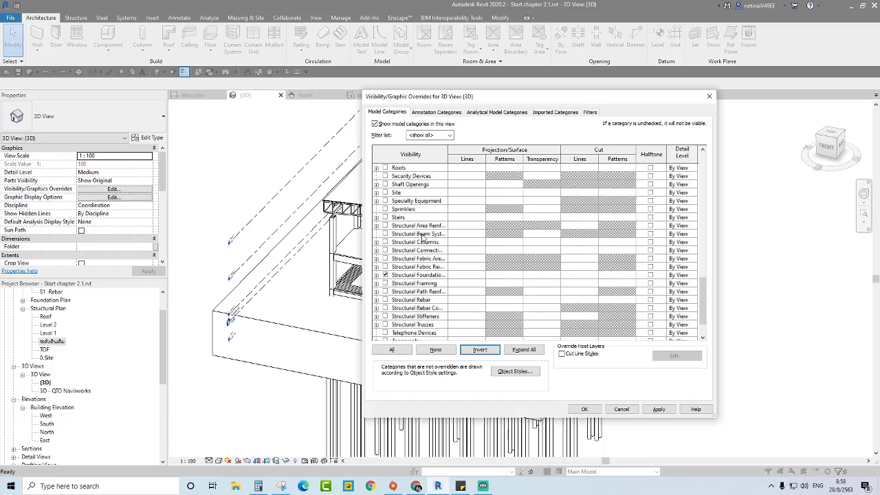
scroll(413, 268, "down", 1)
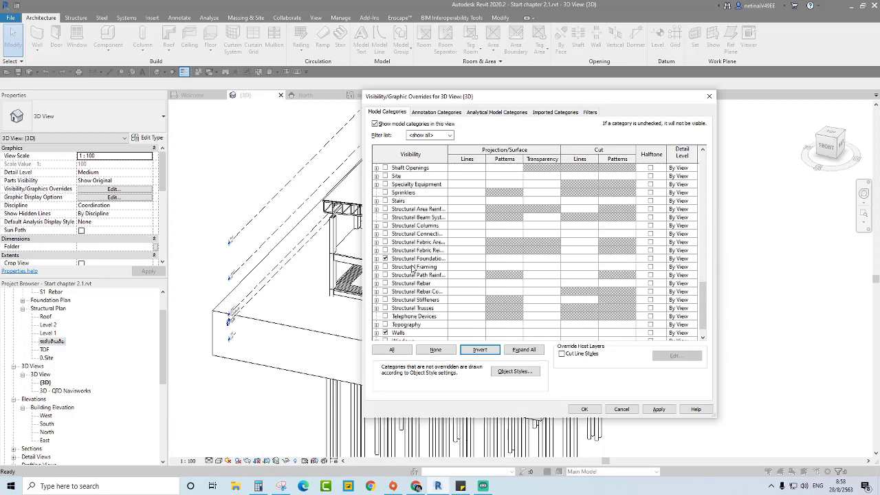
left_click(586, 409)
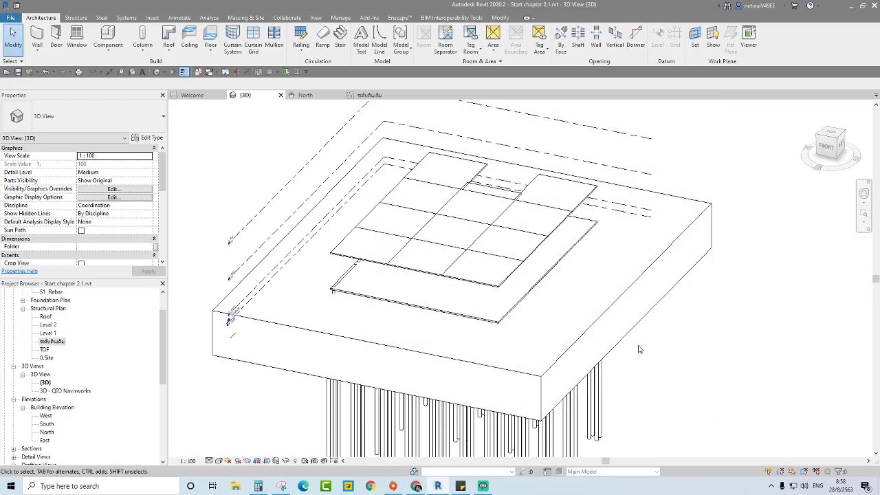
Step: Uncheck 'Show annotation categories in this view' to clear levels and grids from the 3D view
middle_click_drag(670, 356, 665, 340, "shift")
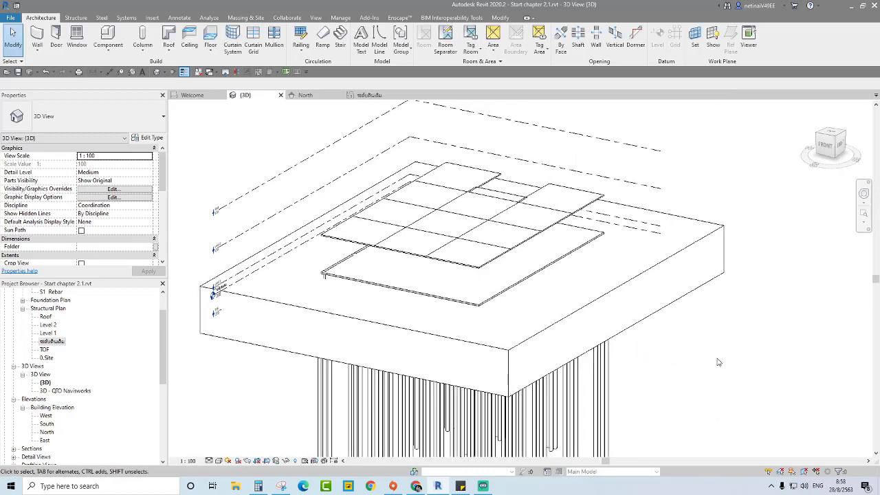
key("v")
key("v")
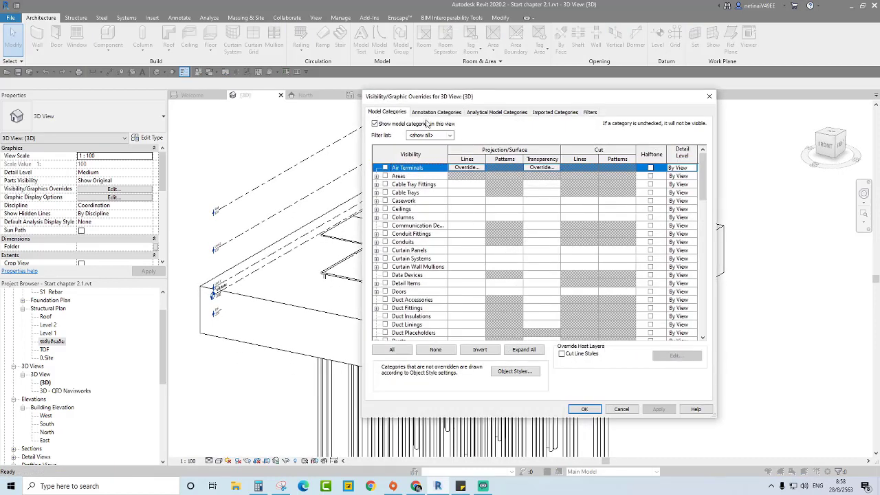
left_click(427, 114)
left_click(383, 128)
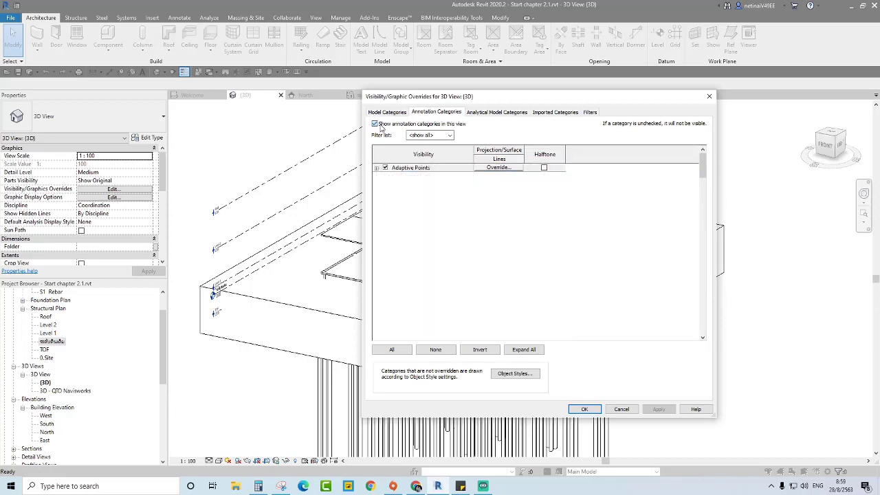
left_click(584, 410)
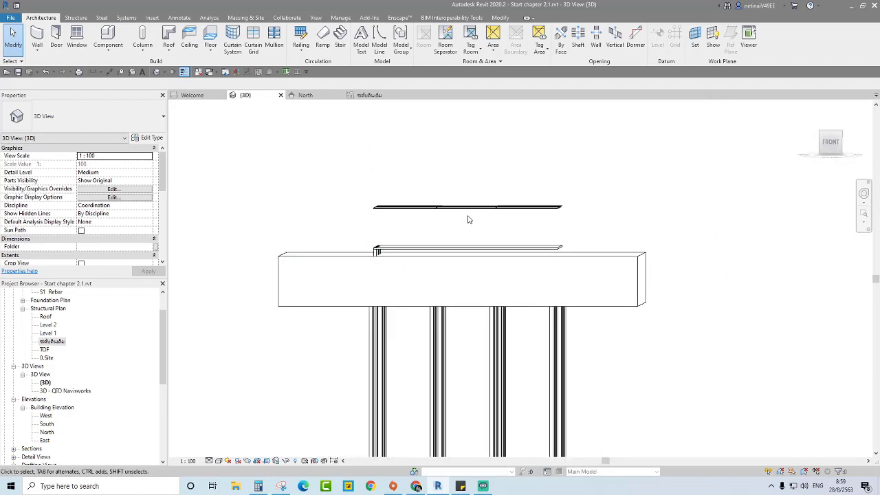
Step: Select the lower and upper floor slabs above the earth block and delete them
scroll(468, 220, "up", 2)
left_click(503, 266)
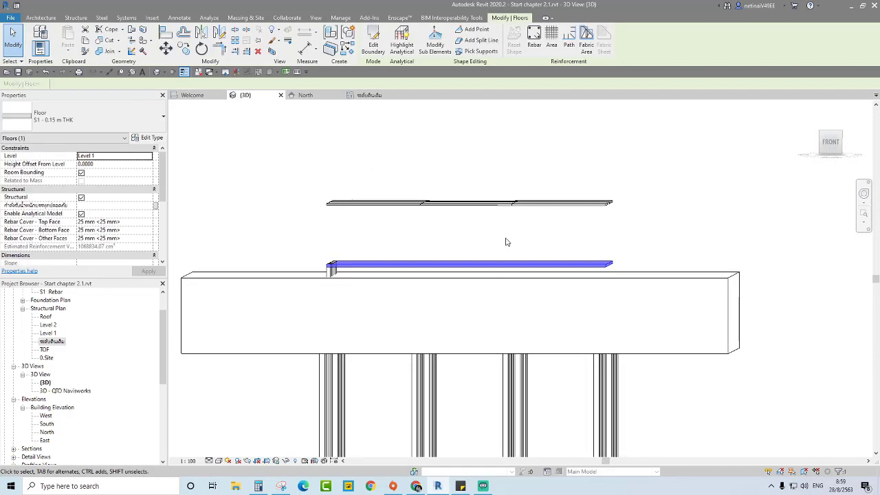
left_click_drag(638, 229, 284, 160, "ctrl")
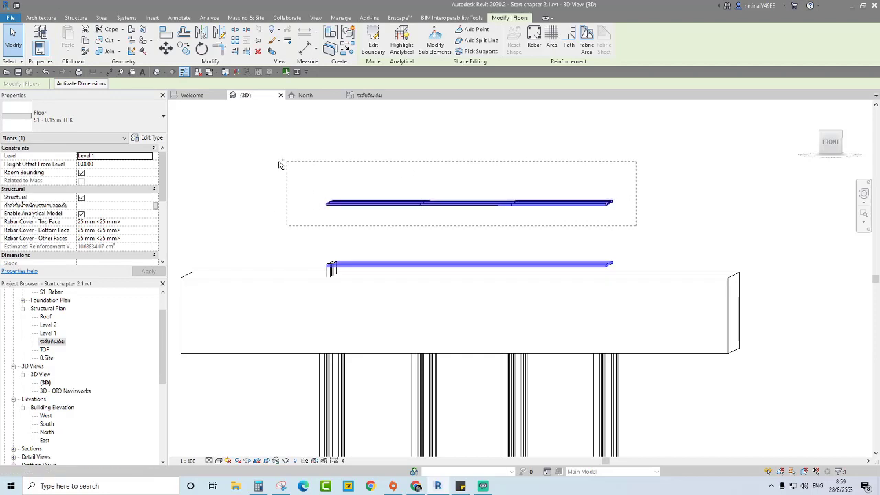
middle_click_drag(728, 200, 716, 206, "shift")
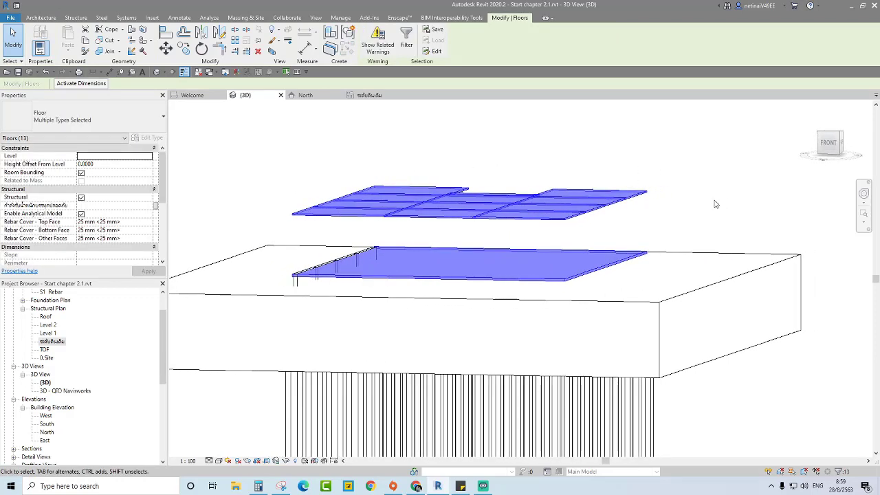
key("Delete")
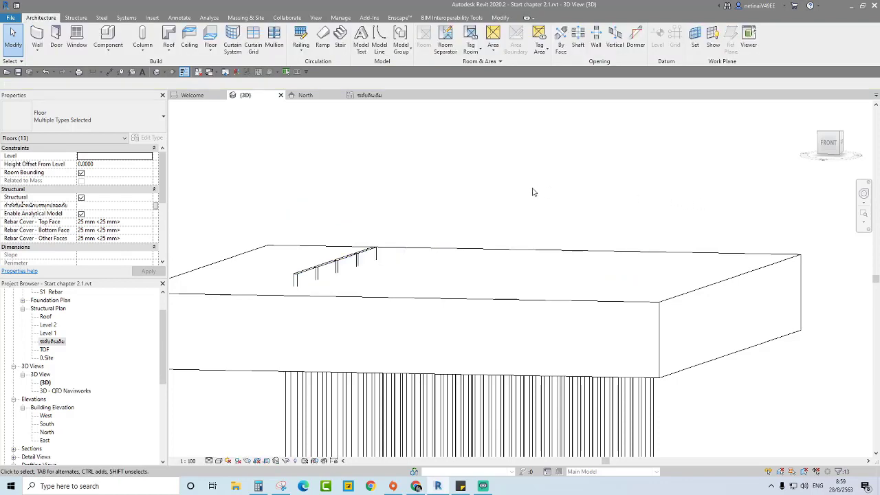
mouse_move(535, 192)
middle_mouse_down("shift")
mouse_move(551, 222)
mouse_move(489, 330)
middle_mouse_up("shift")
scroll(451, 305, "down", 3)
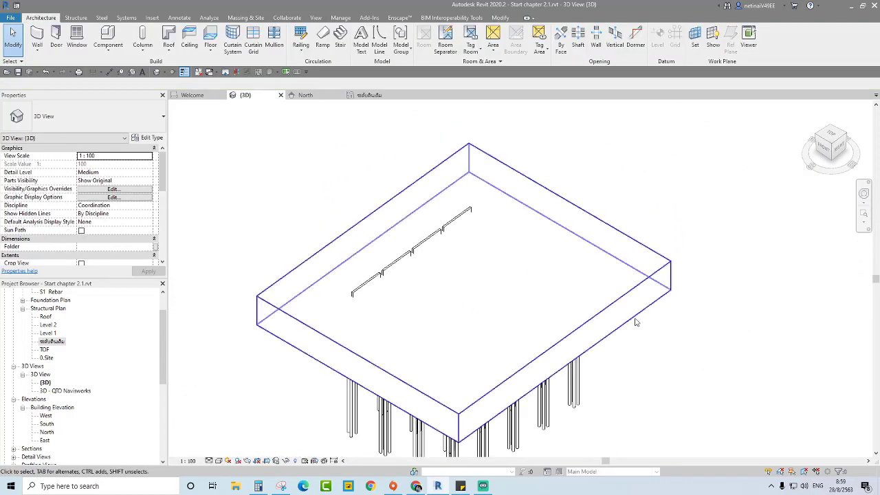
mouse_move(451, 304)
middle_mouse_down("shift")
mouse_move(663, 303)
mouse_move(720, 155)
mouse_move(751, 156)
mouse_move(728, 198)
mouse_move(680, 233)
mouse_move(643, 211)
middle_mouse_up("shift")
left_click(665, 279)
left_click(642, 211)
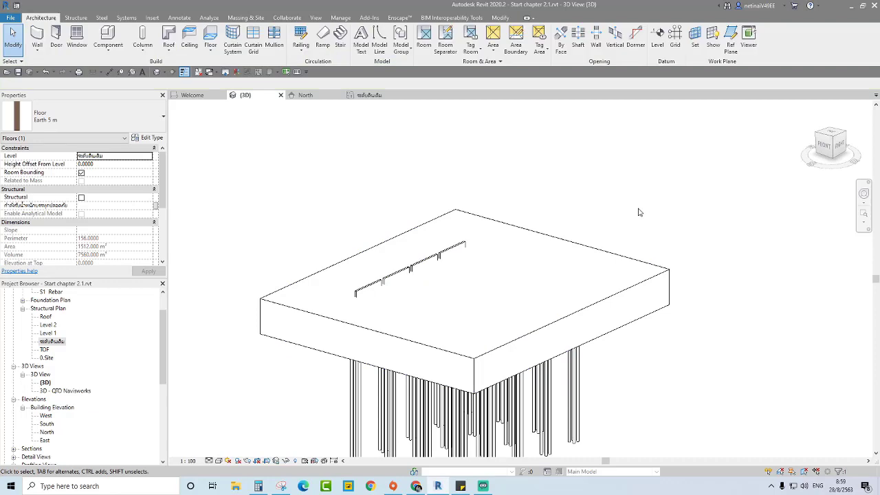
left_click(632, 255)
mouse_move(632, 255)
middle_mouse_down("shift")
mouse_move(677, 226)
mouse_move(692, 236)
mouse_move(638, 361)
mouse_move(653, 351)
mouse_move(636, 326)
middle_mouse_up("shift")
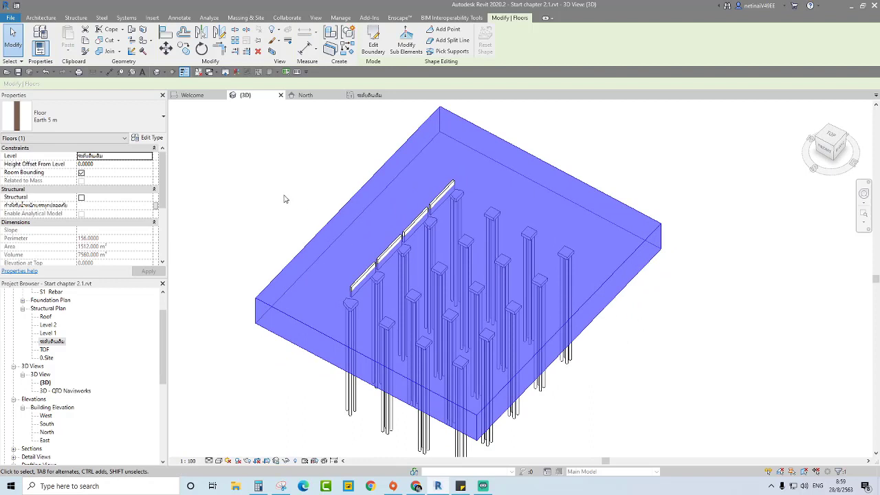
scroll(471, 283, "up", 1)
left_click(259, 200)
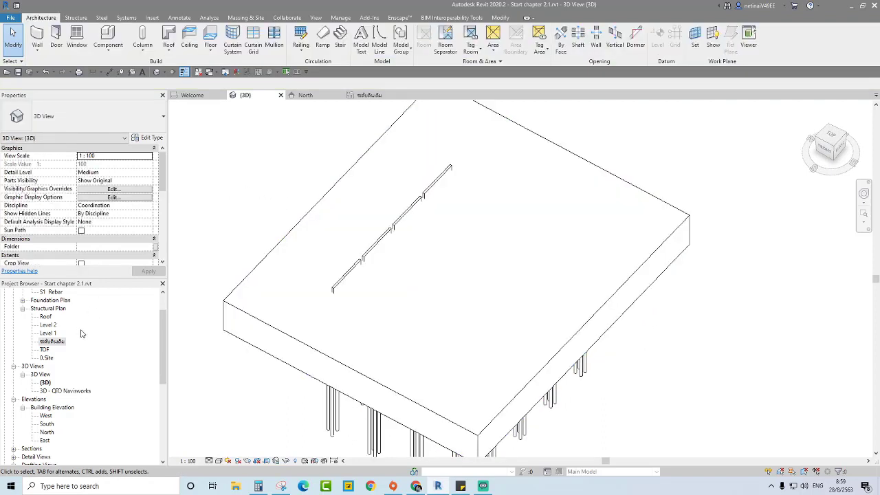
Step: Open the ระดับดินเดิม plan and set View Range bottom and view depth offsets to -3.0000
left_click(371, 95)
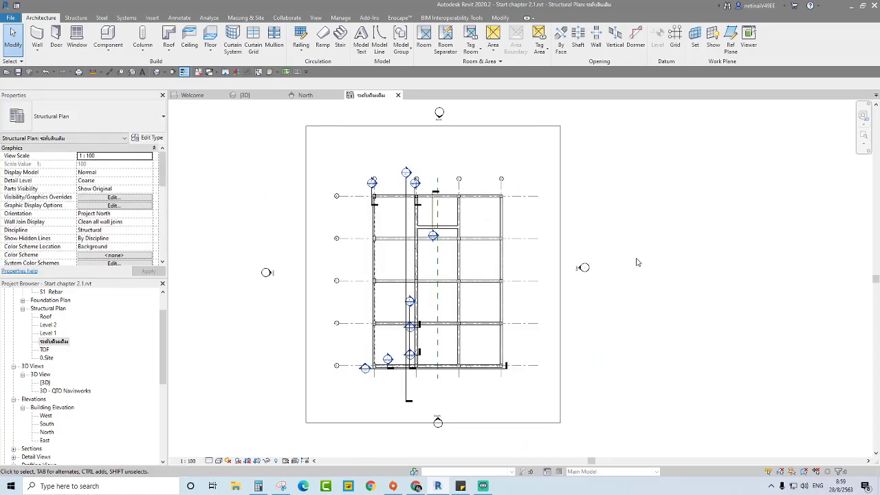
key("v")
key("r")
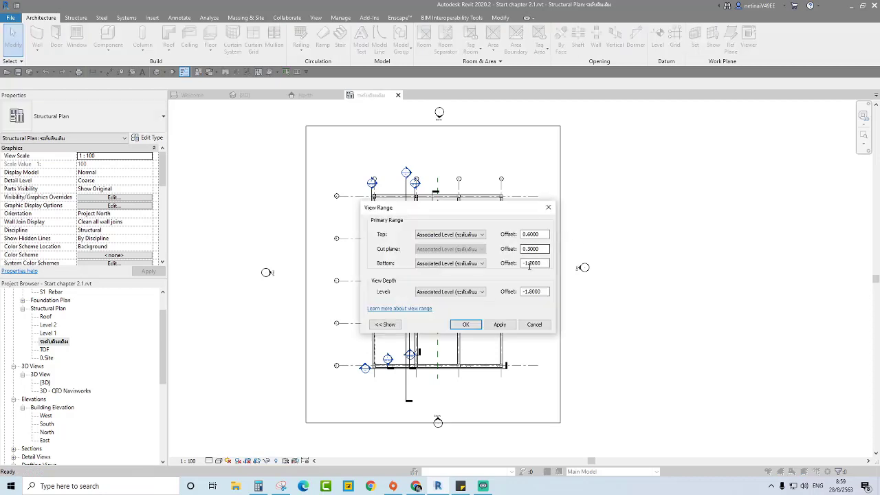
double_click(545, 262)
key("BackSpace")
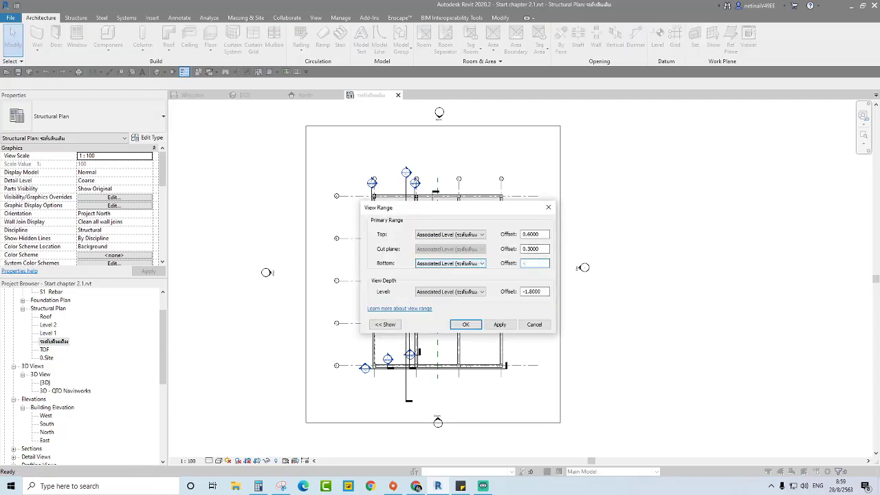
type("3")
key("Tab")
key("Tab")
type("-3")
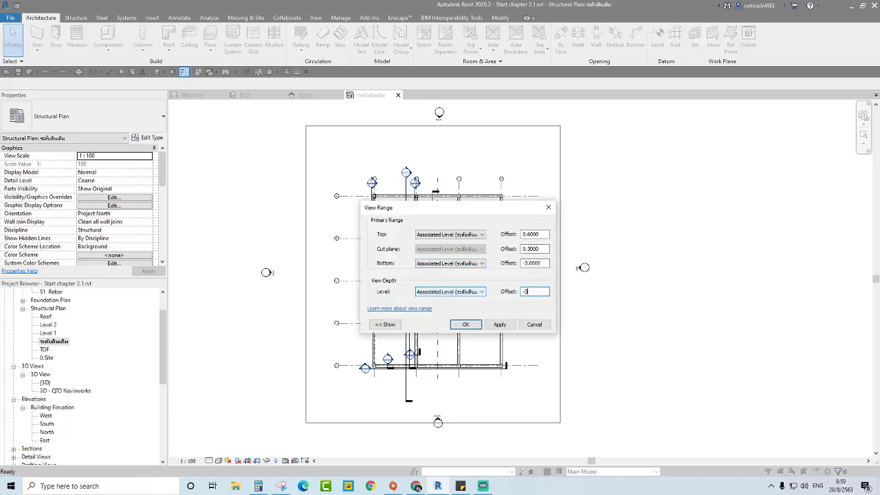
left_click(542, 264)
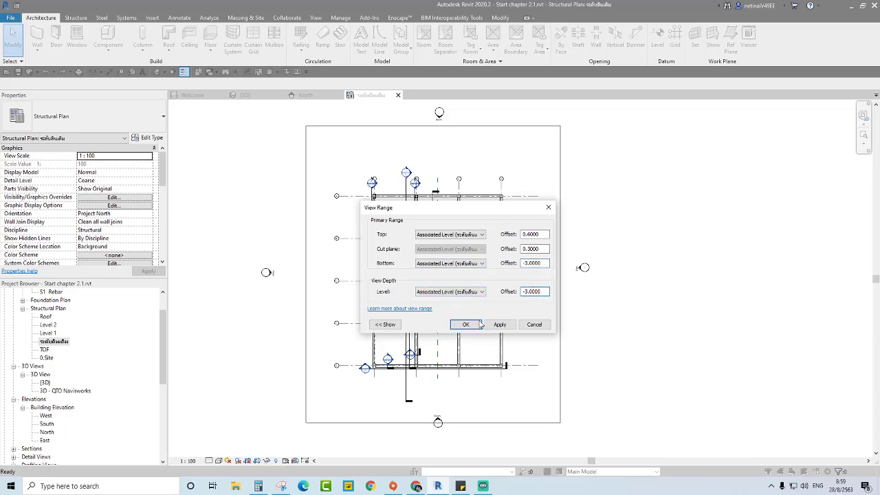
left_click(500, 327)
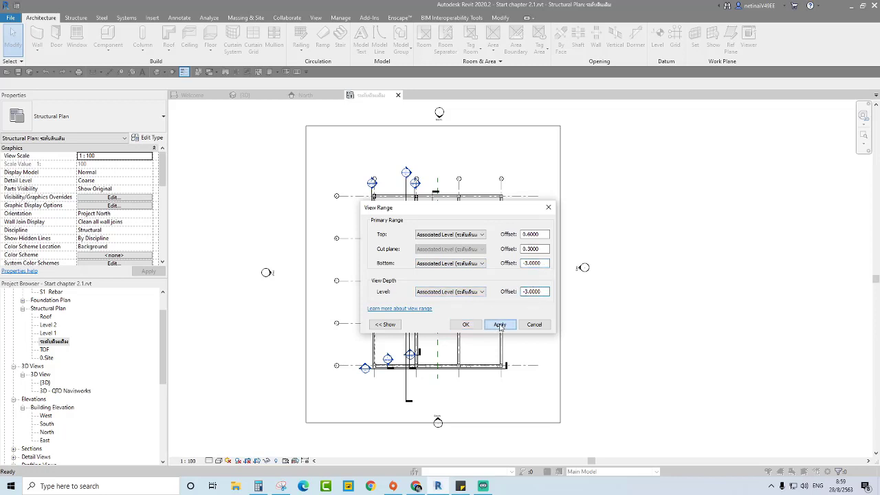
left_click(465, 324)
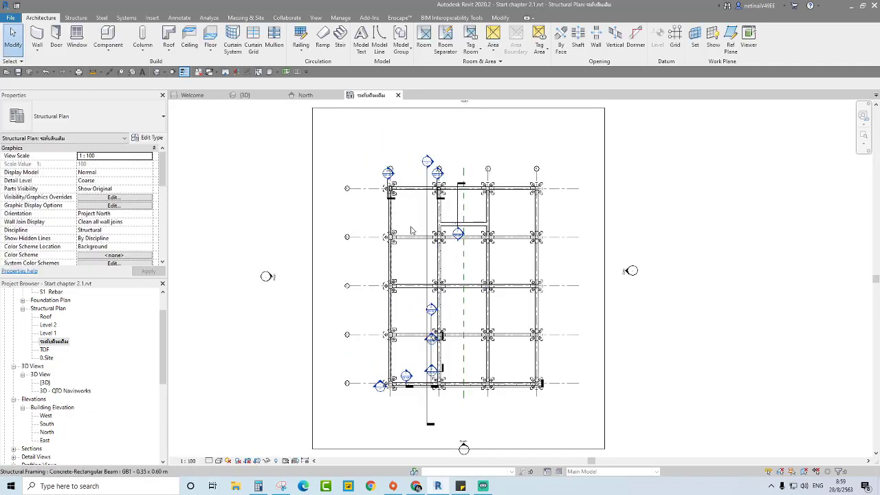
scroll(389, 192, "up", 4)
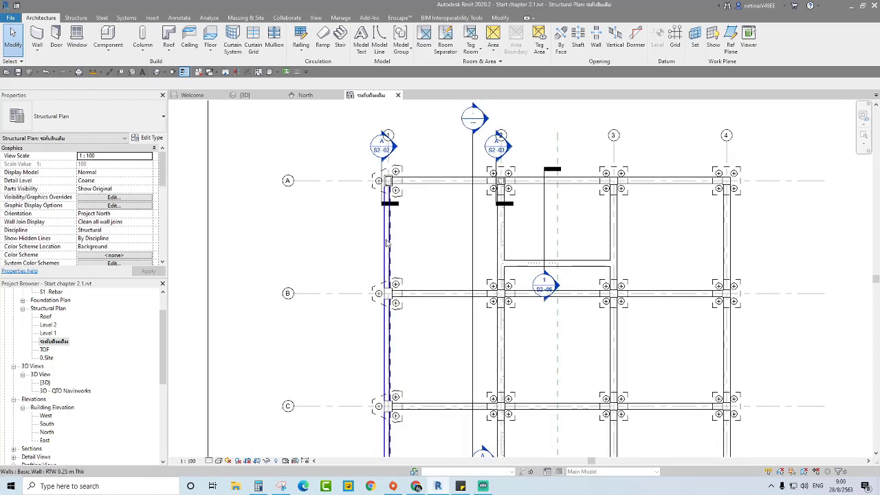
scroll(389, 206, "down", 2)
scroll(385, 196, "down", 2)
scroll(377, 187, "up", 1)
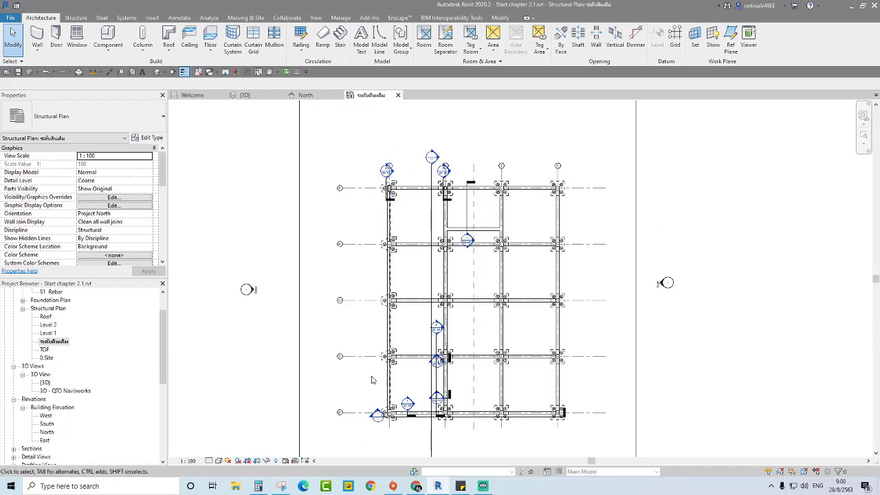
scroll(484, 205, "up", 2)
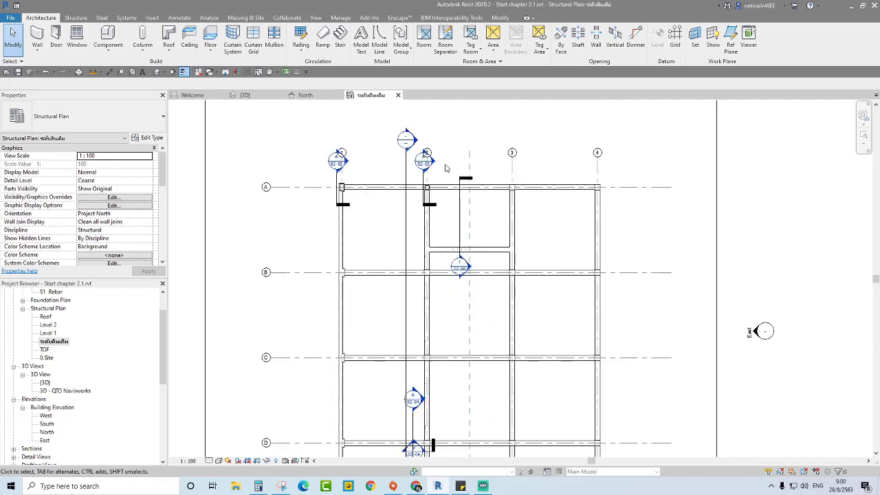
scroll(474, 207, "up", 1)
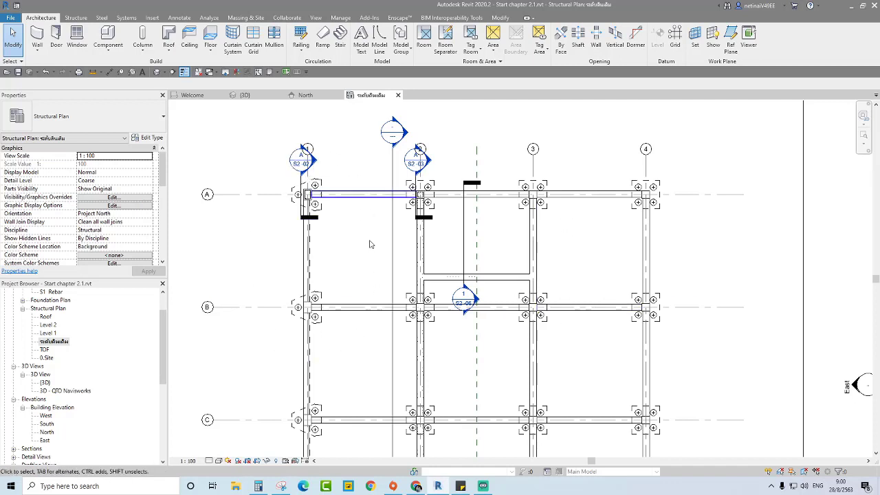
scroll(359, 261, "down", 3)
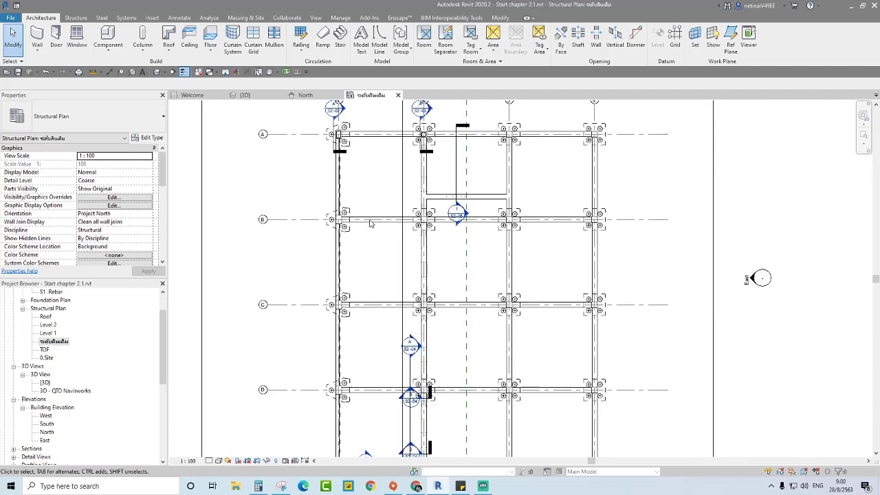
scroll(372, 262, "down", 1)
scroll(381, 271, "down", 2)
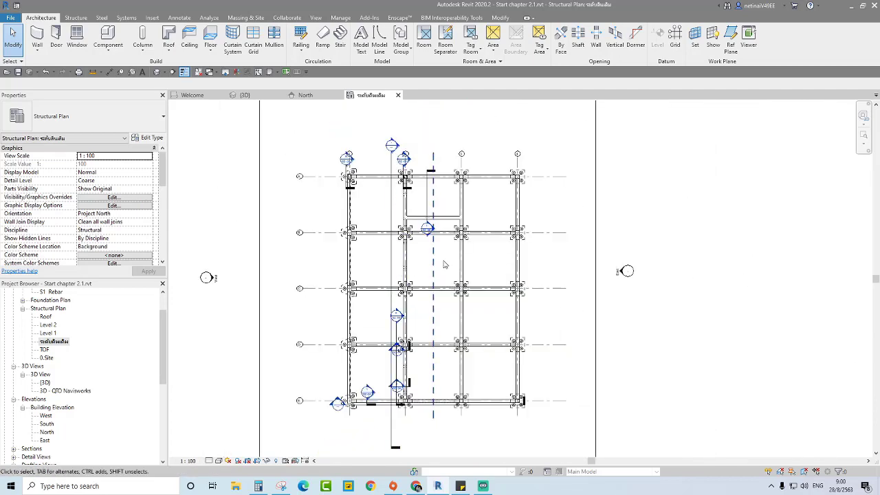
middle_click_drag(593, 273, 585, 272)
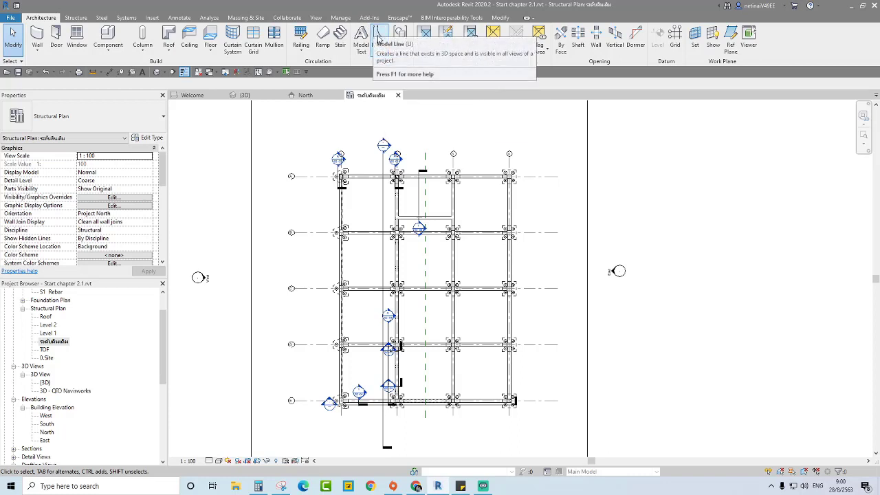
Step: Start Model Line with a 0.5 offset and draw the horizontal line above pile cap A-1
left_click(377, 38)
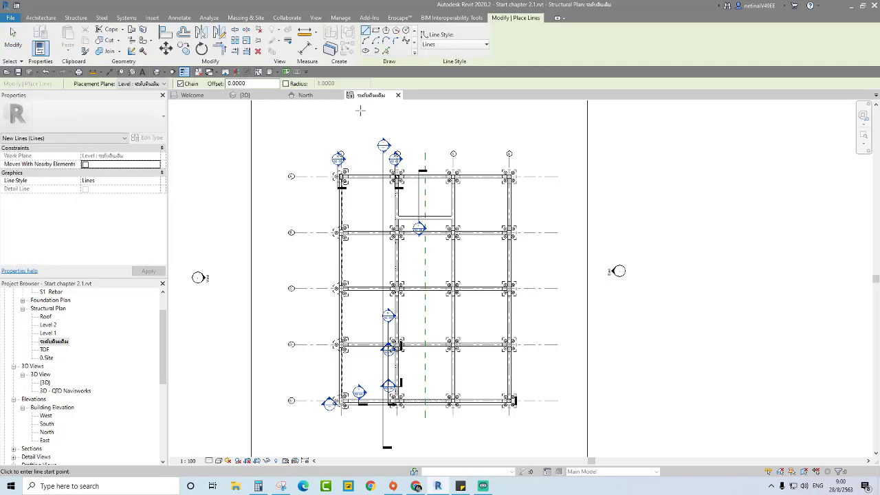
scroll(334, 131, "up", 3)
scroll(343, 173, "up", 2)
scroll(367, 233, "up", 1)
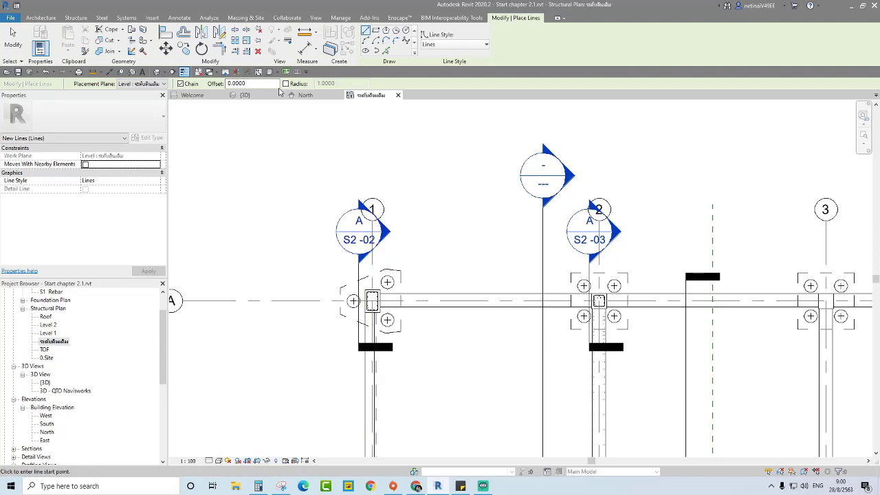
left_click(233, 83)
type("0.5000")
key("Return")
left_click(385, 268)
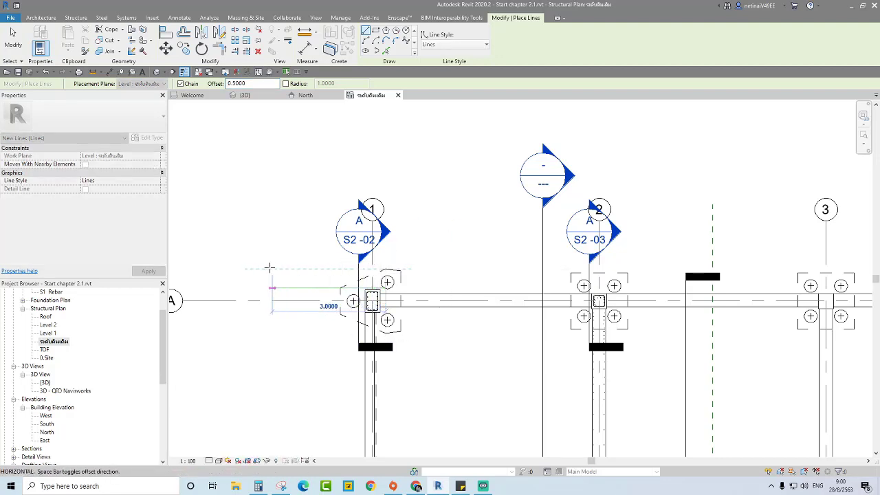
key("space")
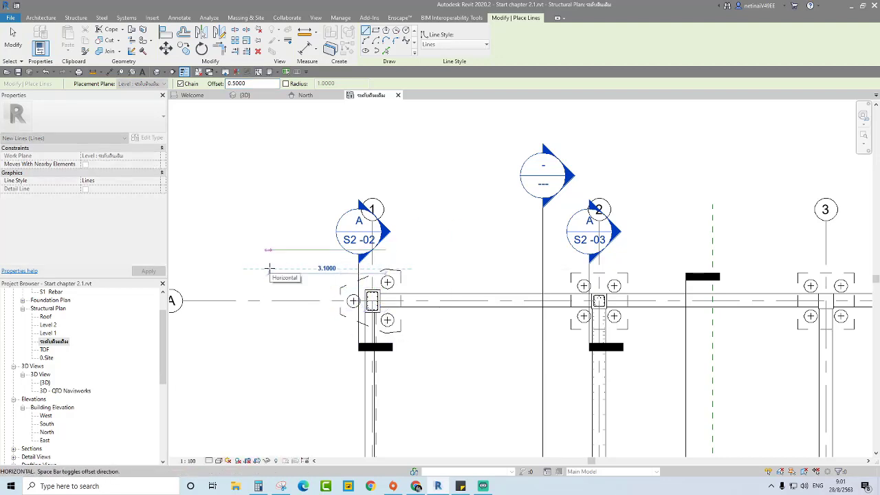
left_click(292, 268)
key("Escape")
key("Escape")
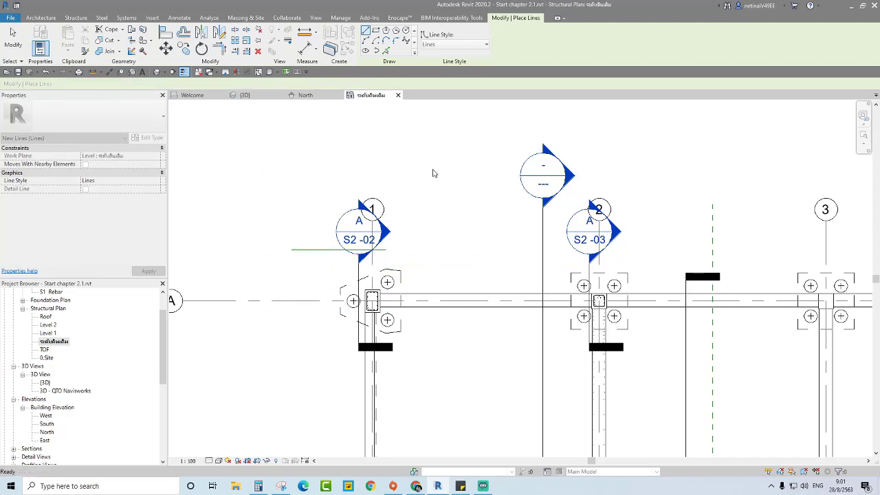
Step: Draw two vertical 0.5-offset lines beside the A-1 pile cap, one 2.5 long
scroll(433, 173, "down", 1)
key("Return")
scroll(302, 261, "up", 2)
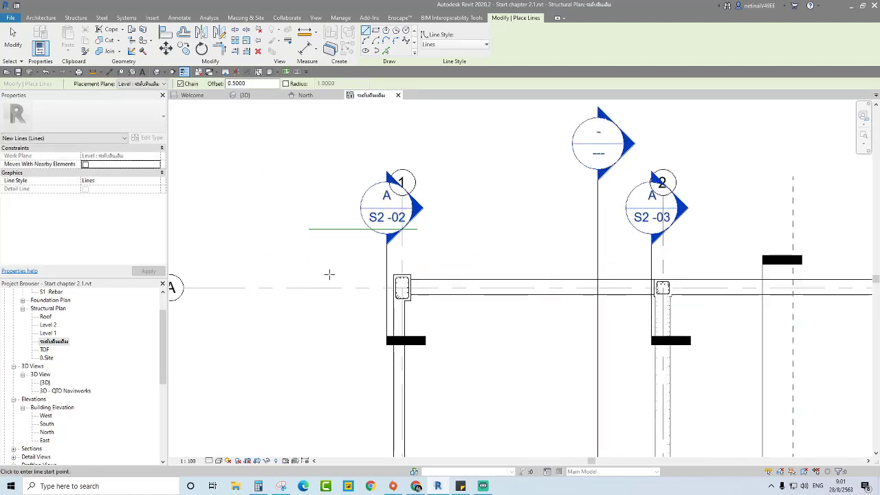
left_click(365, 273)
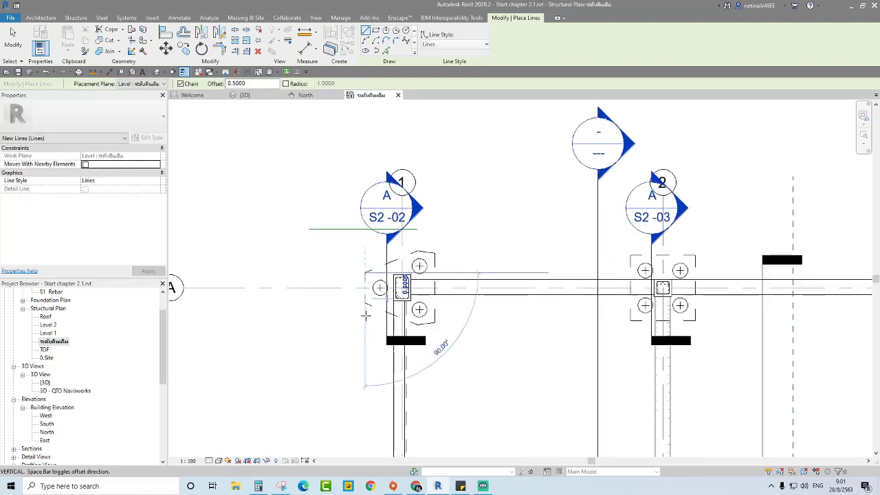
left_click(367, 363)
key("Escape")
key("Escape")
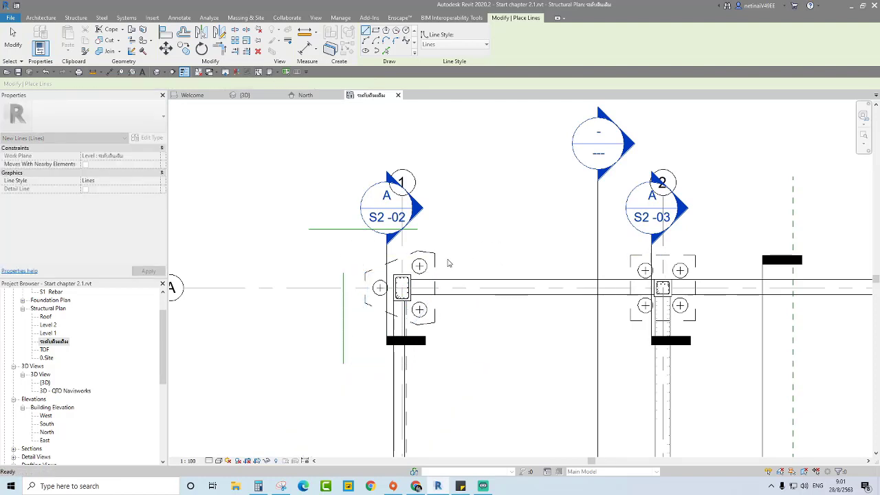
key("Return")
left_click(434, 253)
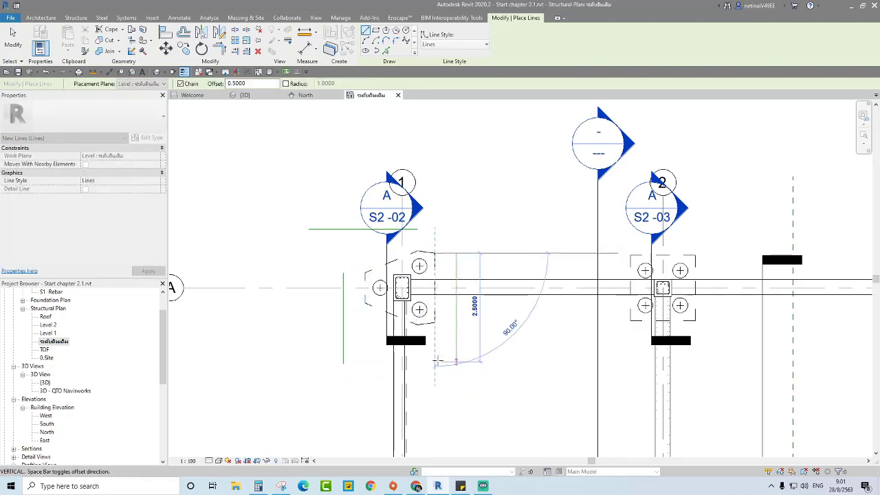
left_click(435, 360)
key("Escape")
key("Escape")
Step: Draw the horizontal 0.5-offset line below the pile cap at E-1
scroll(491, 147, "down", 2)
scroll(459, 334, "down", 2)
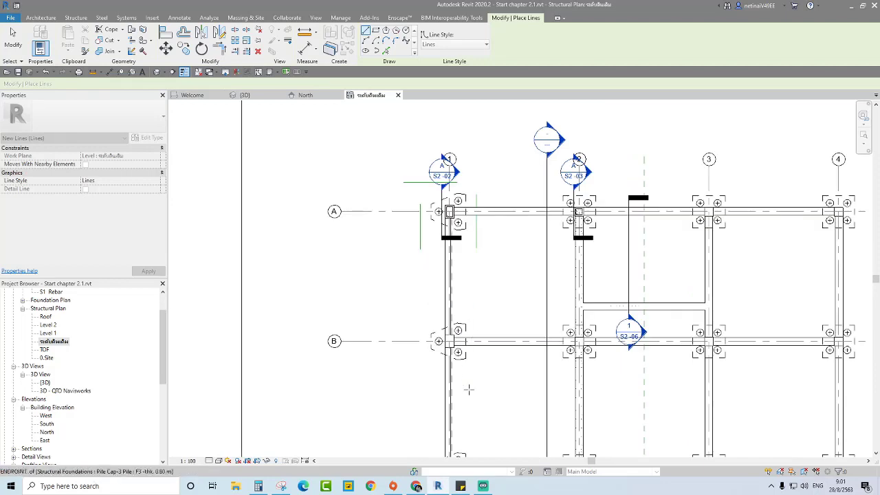
key("Return")
middle_click_drag(468, 389, 465, 133)
middle_click_drag(480, 332, 480, 290)
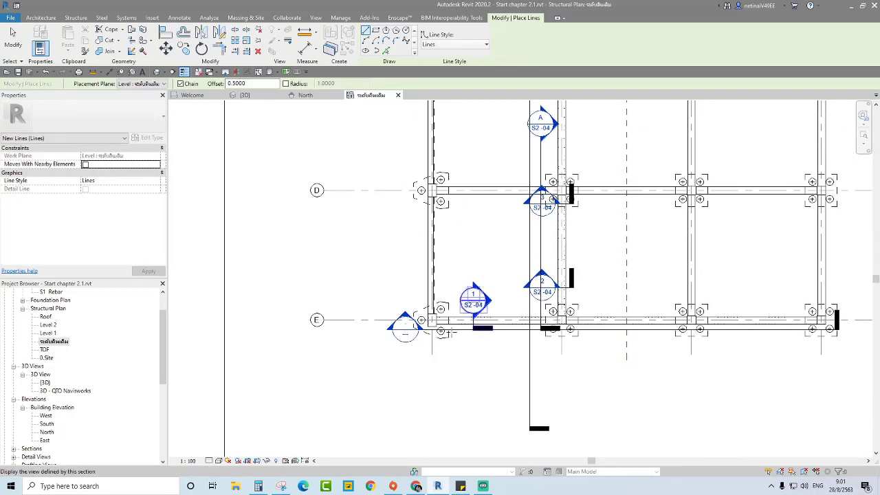
scroll(422, 346, "up", 3)
scroll(422, 346, "up", 2)
left_click(343, 314)
left_click(421, 347)
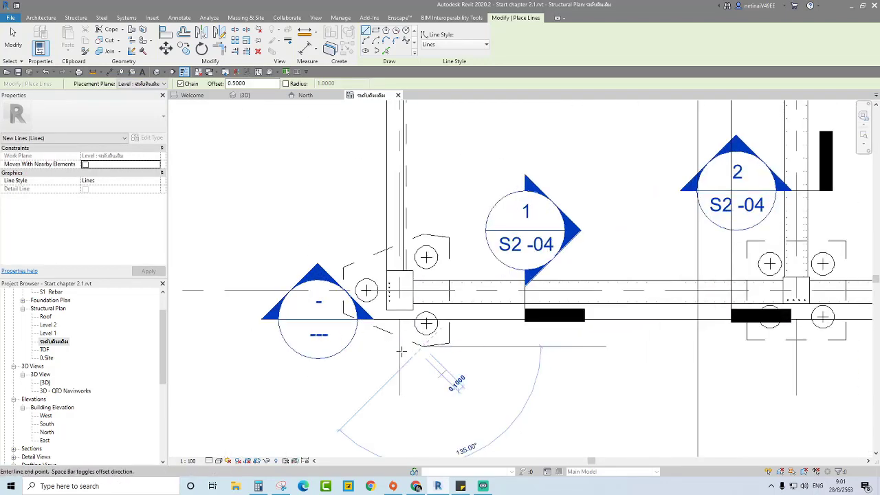
left_click(355, 347)
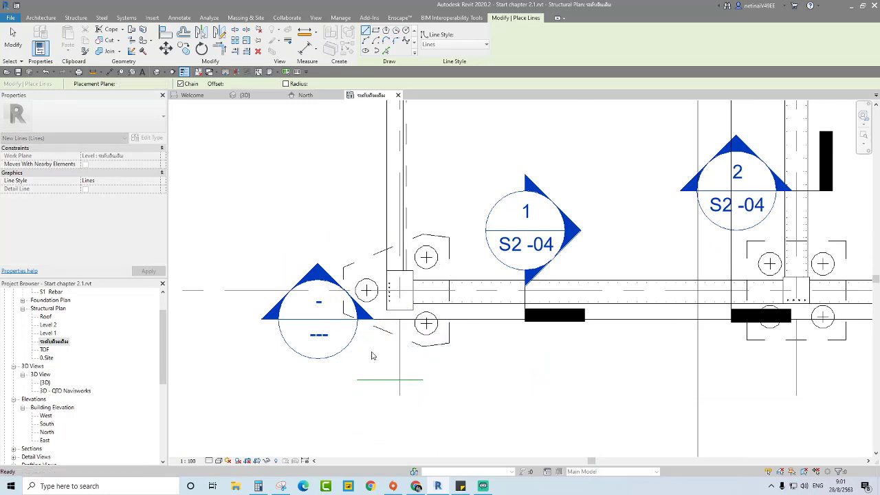
key("Escape")
key("Escape")
scroll(392, 360, "down", 4)
scroll(402, 349, "up", 3)
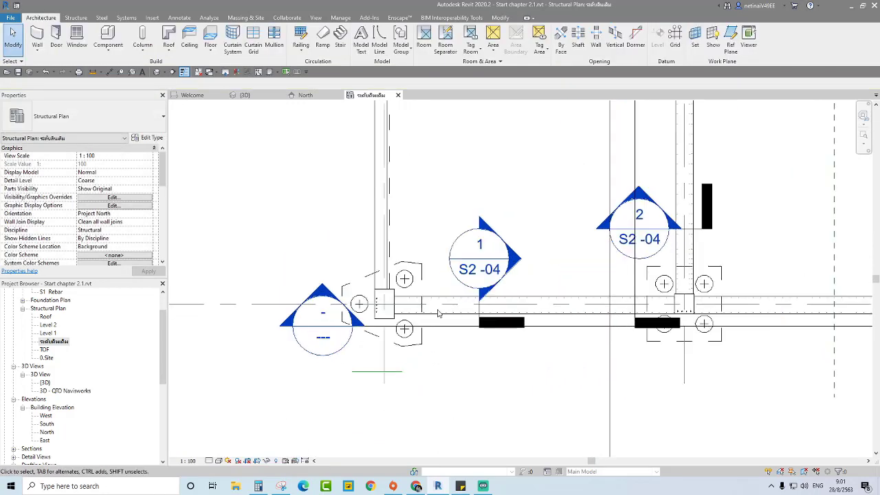
Step: Use Trim/Extend to Corner to join the offset lines into a clean corner near A-1
left_click(500, 18)
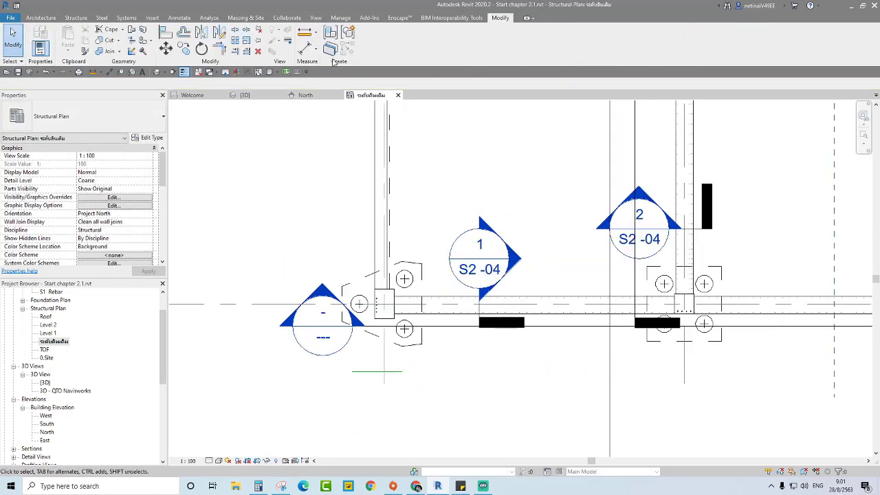
left_click(218, 48)
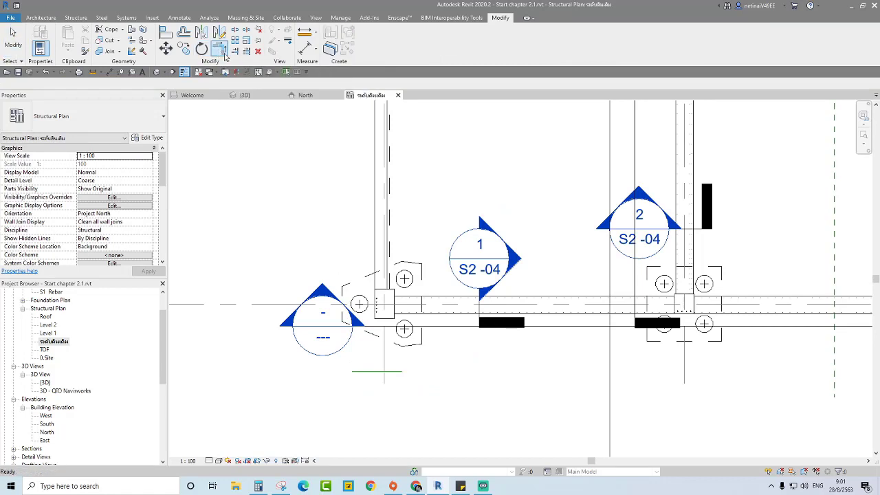
left_click(376, 372)
scroll(392, 235, "down", 3)
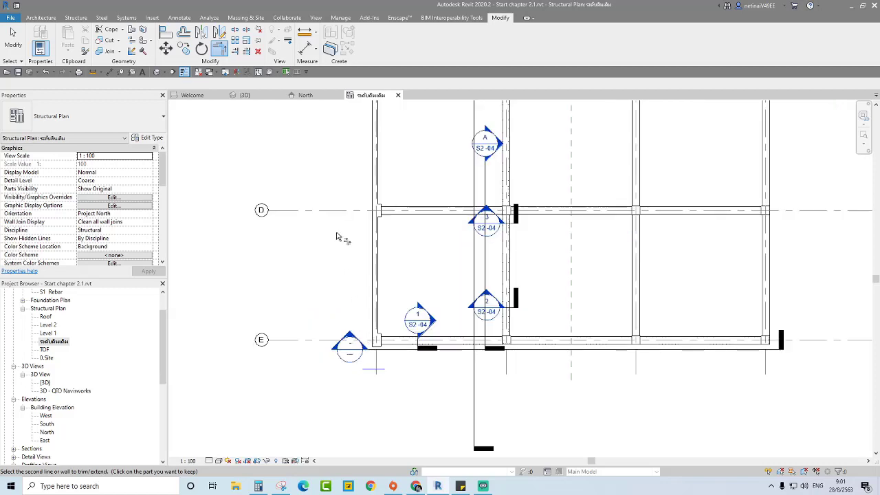
scroll(331, 188, "down", 2)
middle_click_drag(331, 188, 336, 312)
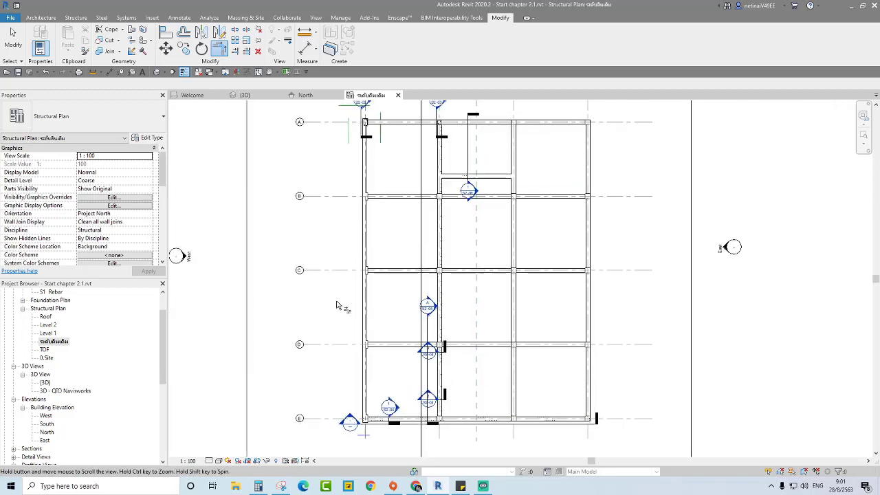
left_click(350, 140)
scroll(350, 140, "up", 1)
scroll(338, 122, "up", 2)
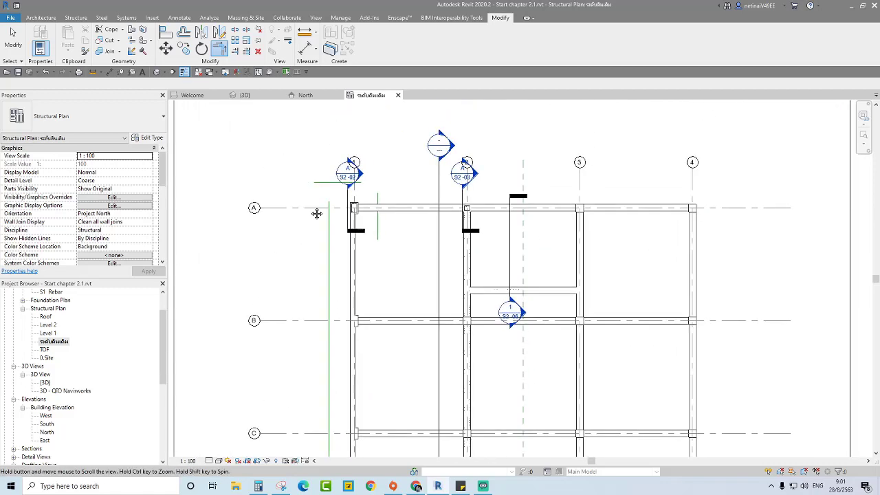
scroll(316, 210, "up", 2)
scroll(335, 205, "up", 2)
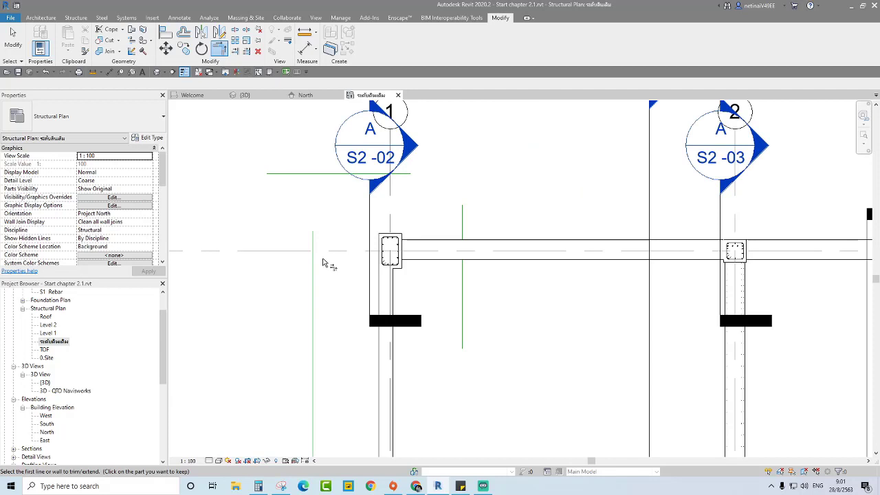
left_click(340, 178)
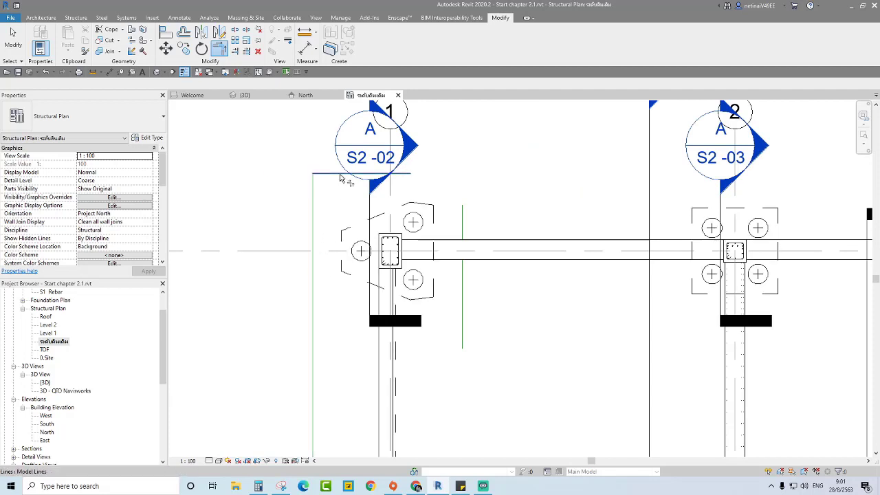
Step: Trim the remaining line pairs into corners along gridline 1 through E-1
left_click(398, 178)
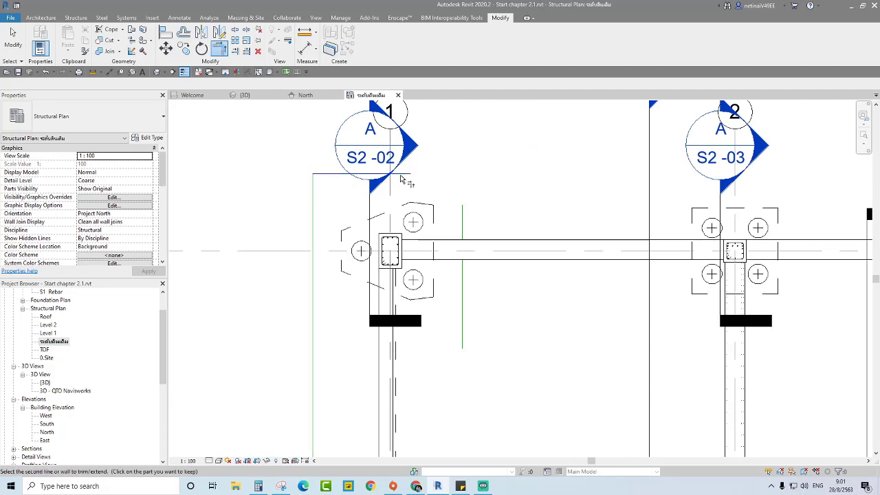
left_click(472, 219)
scroll(490, 185, "down", 3)
left_click(481, 245)
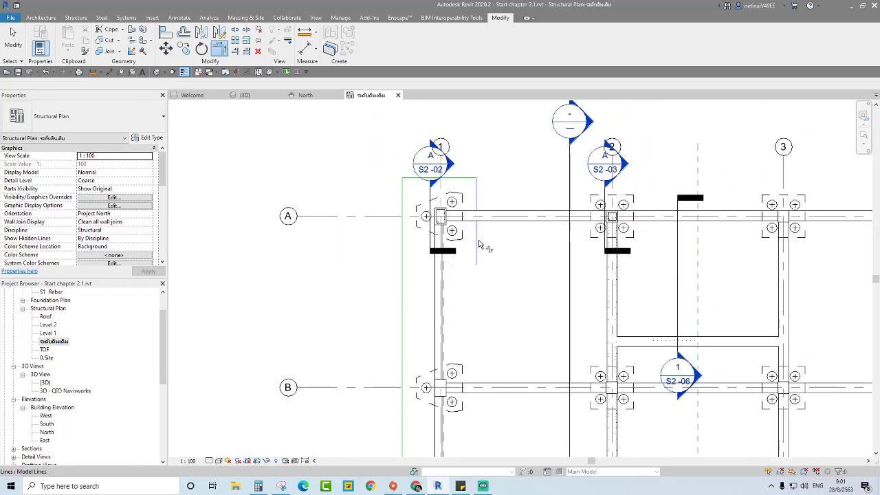
scroll(483, 244, "down", 2)
mouse_move(497, 349)
middle_mouse_down()
mouse_move(492, 204)
mouse_move(461, 143)
middle_mouse_up()
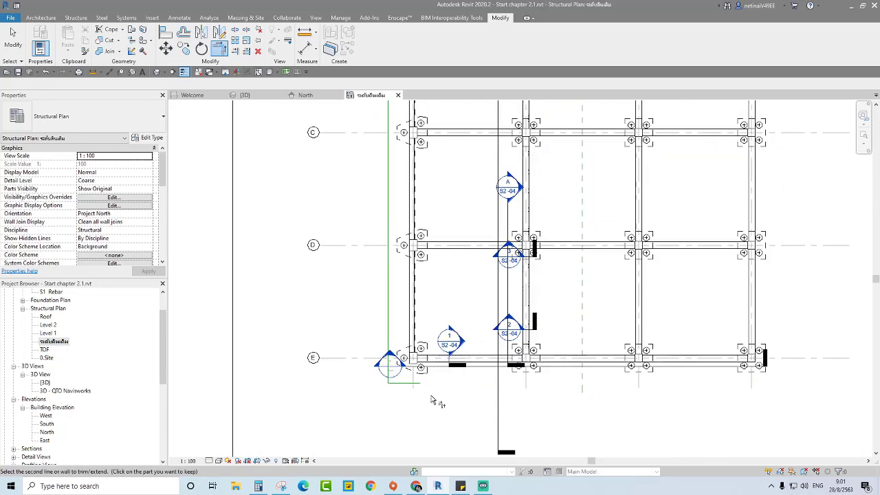
scroll(393, 395, "up", 3)
left_click(397, 375)
scroll(399, 406, "down", 2)
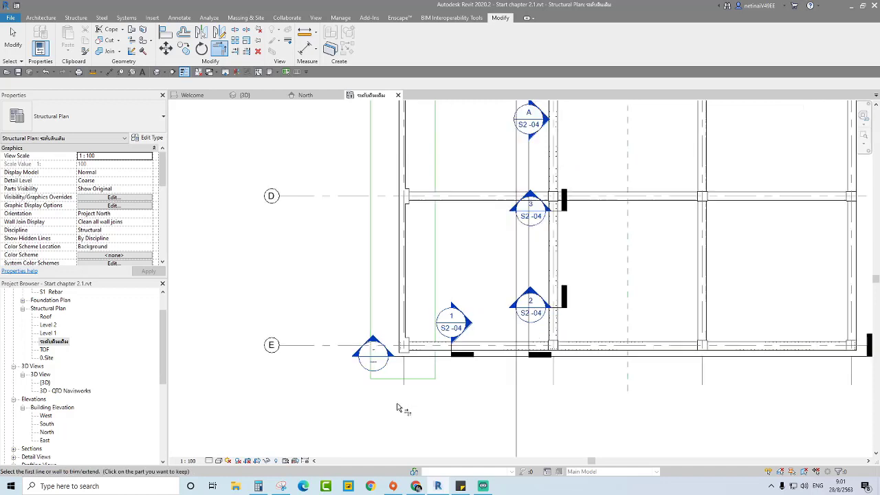
scroll(402, 407, "down", 2)
mouse_move(442, 300)
middle_mouse_down()
mouse_move(446, 359)
mouse_move(426, 444)
middle_mouse_up()
scroll(412, 224, "up", 3)
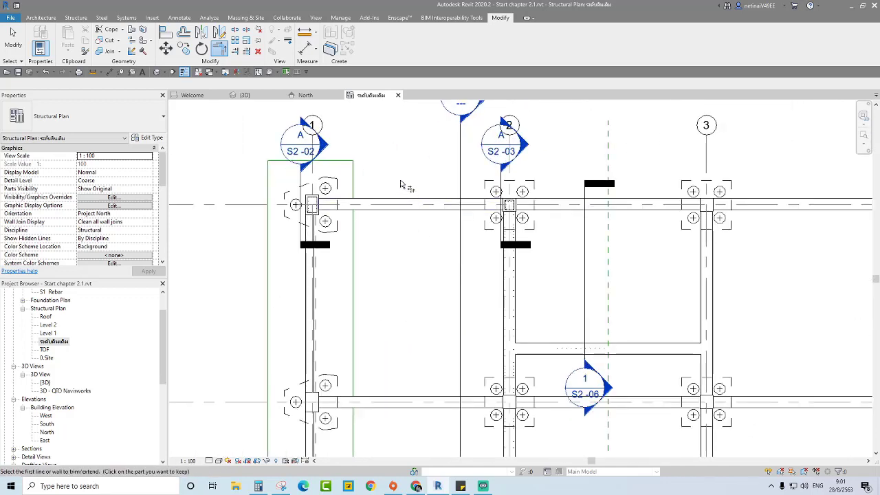
key("Escape")
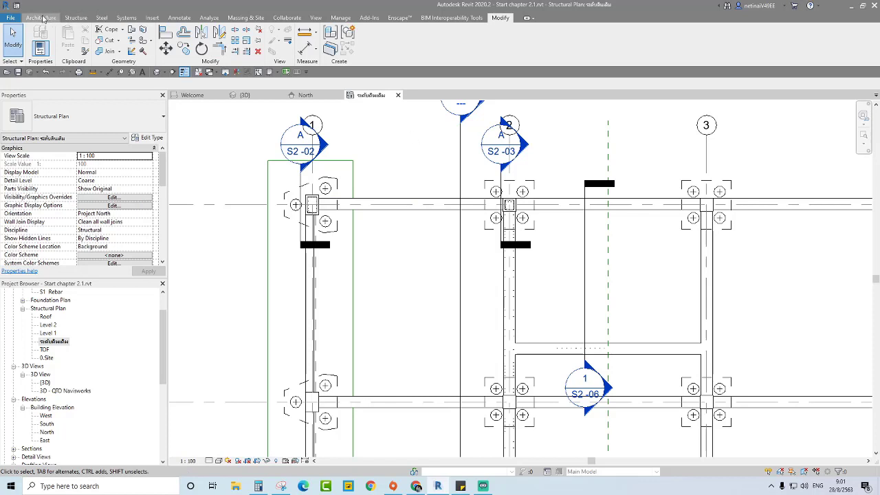
left_click(40, 17)
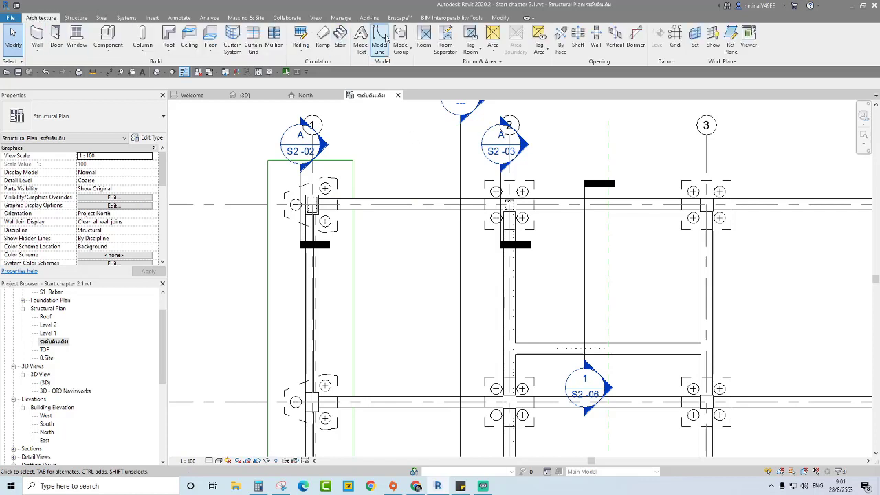
Step: Draw a rectangular model line offset 0.5 around the pile cap at grid A-2
left_click(379, 42)
scroll(401, 239, "down", 1)
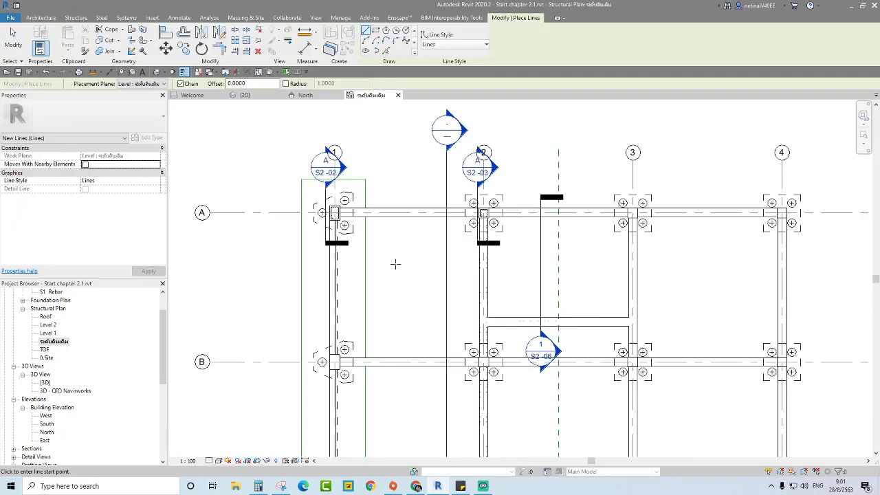
scroll(543, 177, "up", 2)
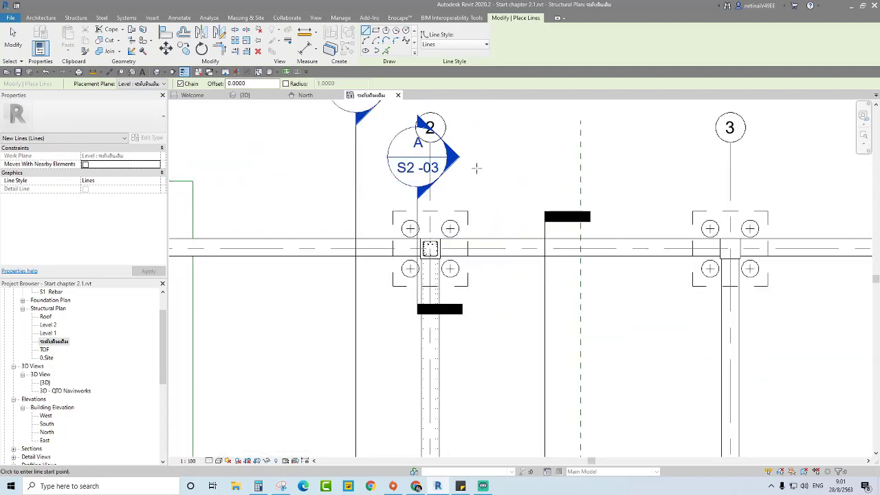
left_click(376, 31)
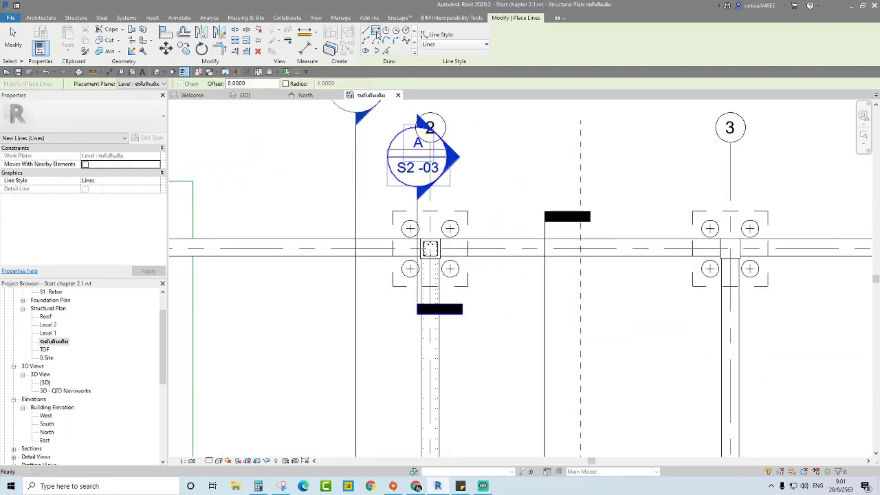
left_click_drag(260, 83, 206, 86)
type("0.5000")
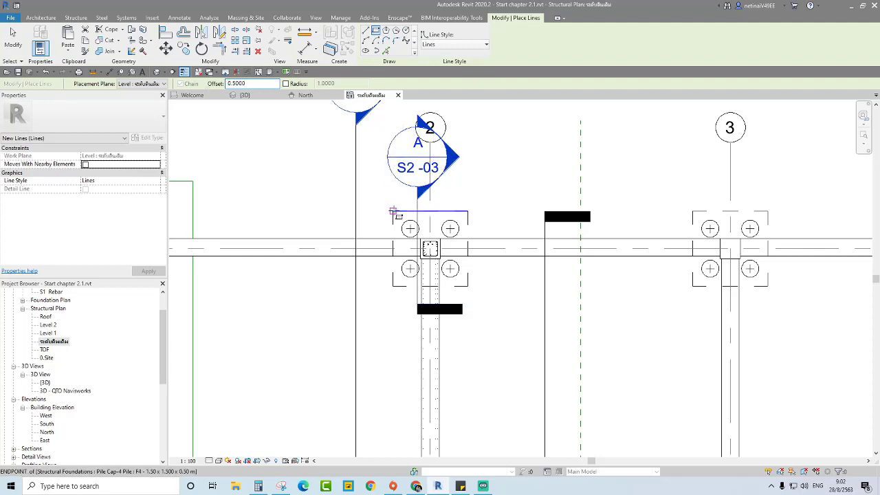
left_click(424, 207)
left_click(450, 297)
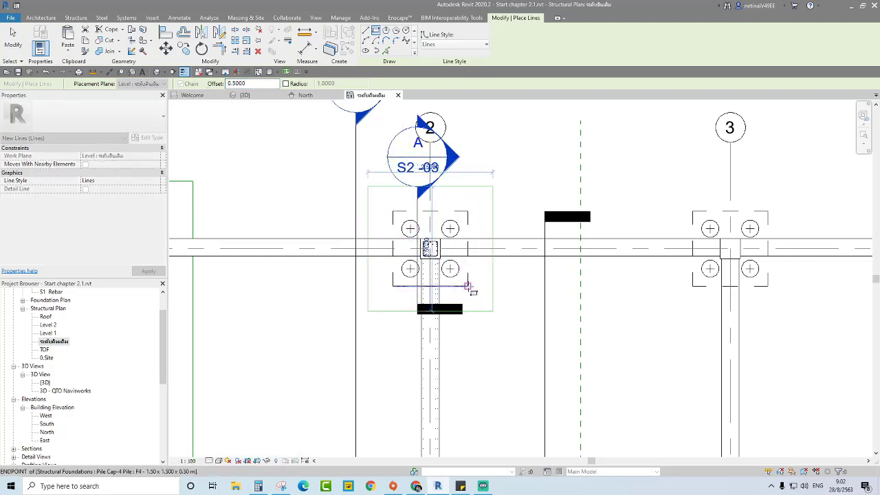
key("Escape")
key("Escape")
scroll(520, 167, "down", 3)
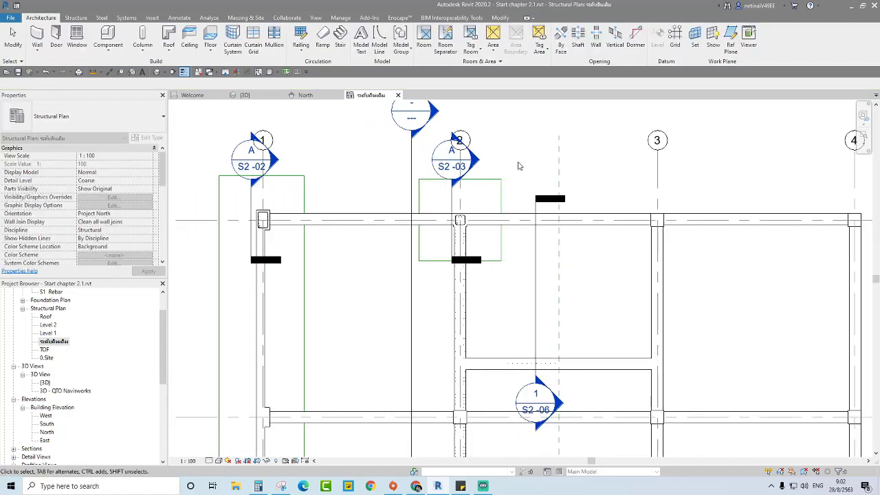
Step: Switch to the {3D} view and pan the earth block into position
left_click(242, 94)
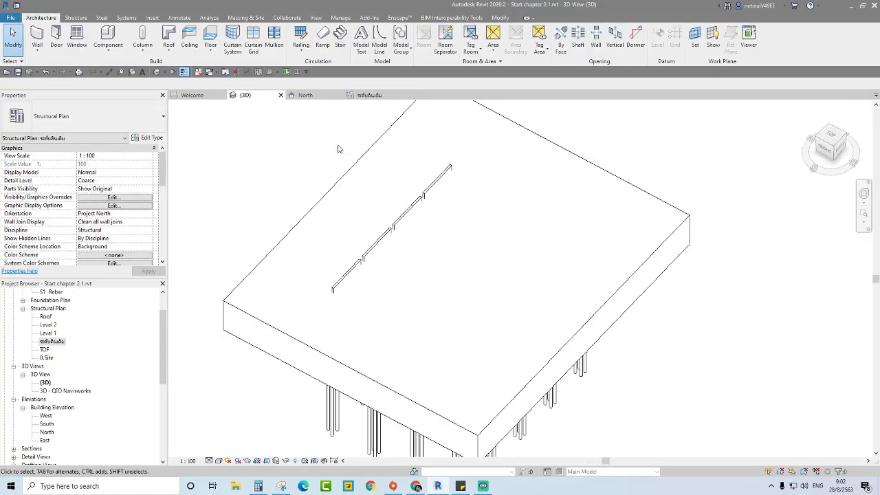
left_click(624, 180)
left_click(656, 164)
scroll(589, 206, "down", 2)
scroll(596, 187, "down", 1)
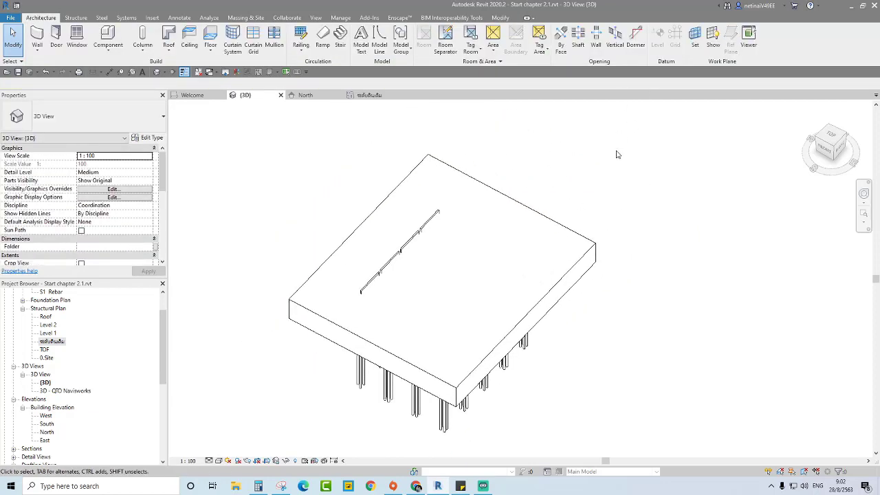
middle_click_drag(603, 187, 540, 177)
Step: Turn on the Lines model category in Visibility/Graphics and orbit to a lower angle
key("v")
key("g")
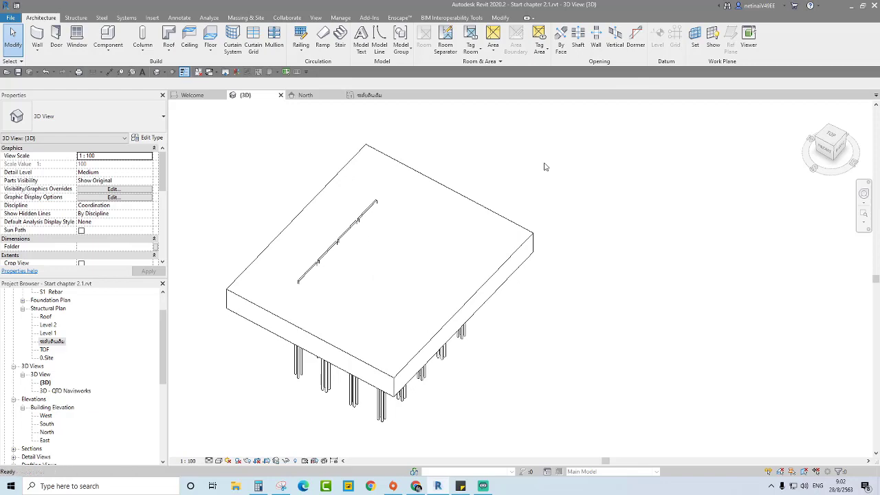
key("l")
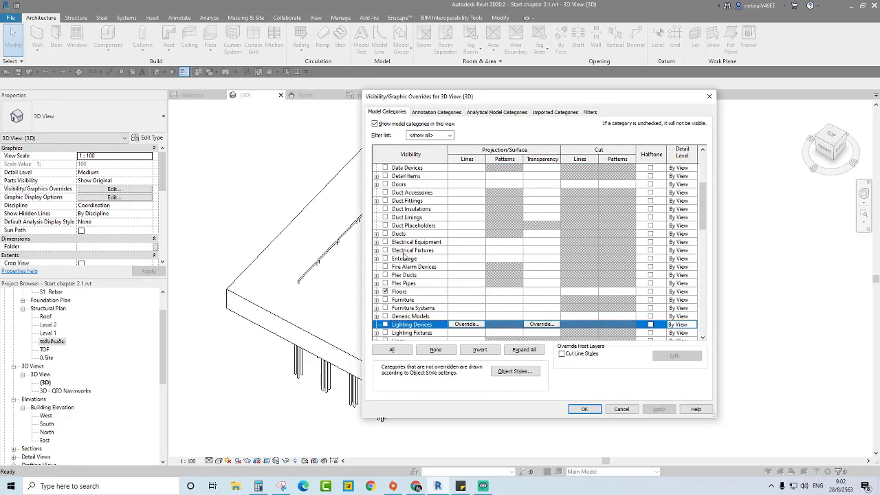
left_click(384, 316)
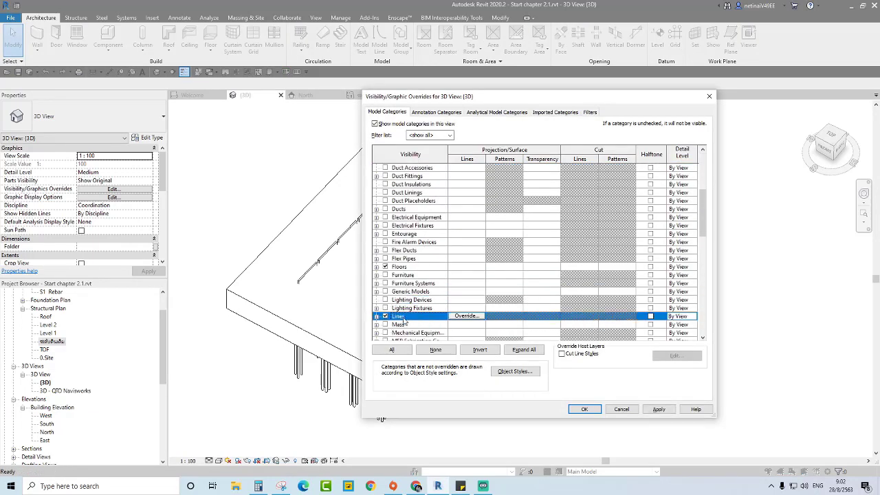
left_click(584, 409)
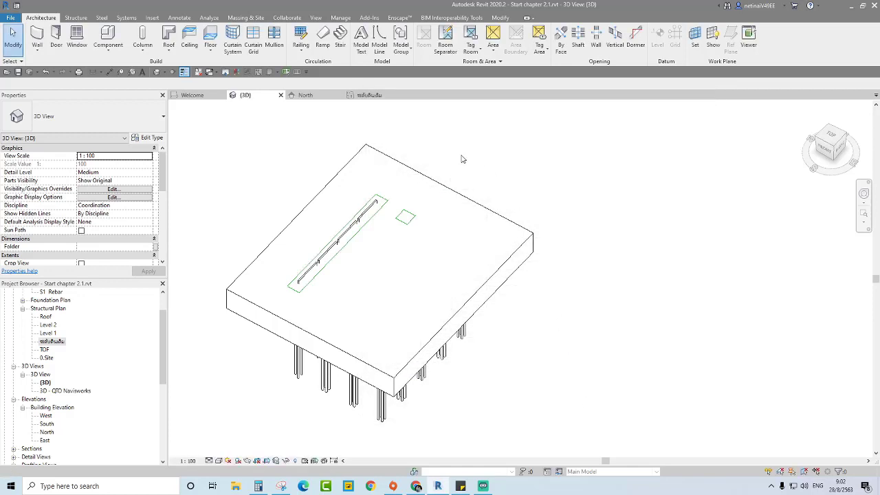
scroll(462, 159, "up", 3)
mouse_move(462, 159)
middle_mouse_down("shift")
mouse_move(642, 170)
mouse_move(570, 198)
mouse_move(570, 183)
mouse_move(358, 141)
middle_mouse_up("shift")
scroll(628, 189, "up", 2)
scroll(630, 180, "up", 2)
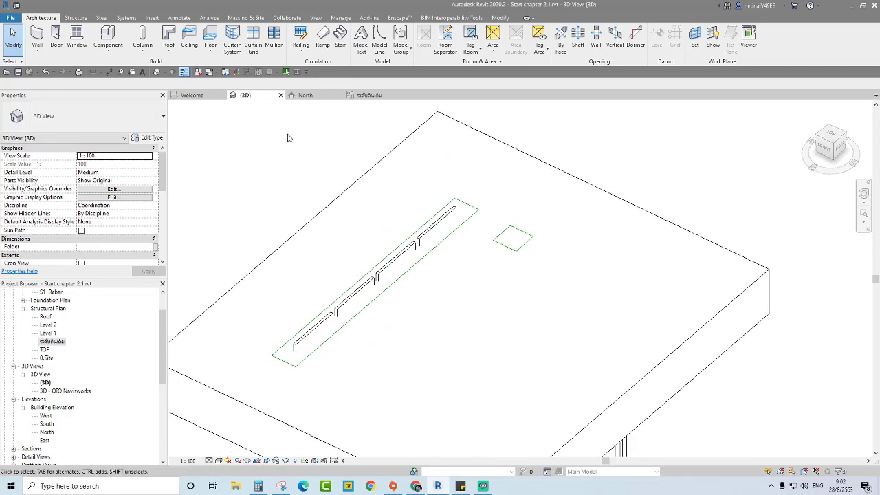
left_click(108, 50)
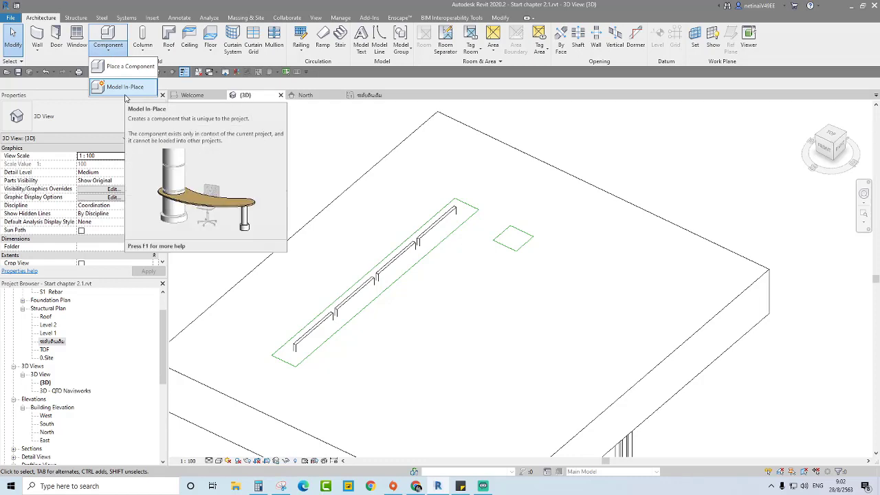
Step: Create a Floors-category in-place model named ขุดดิน 1 and enter its editing mode
left_click(126, 88)
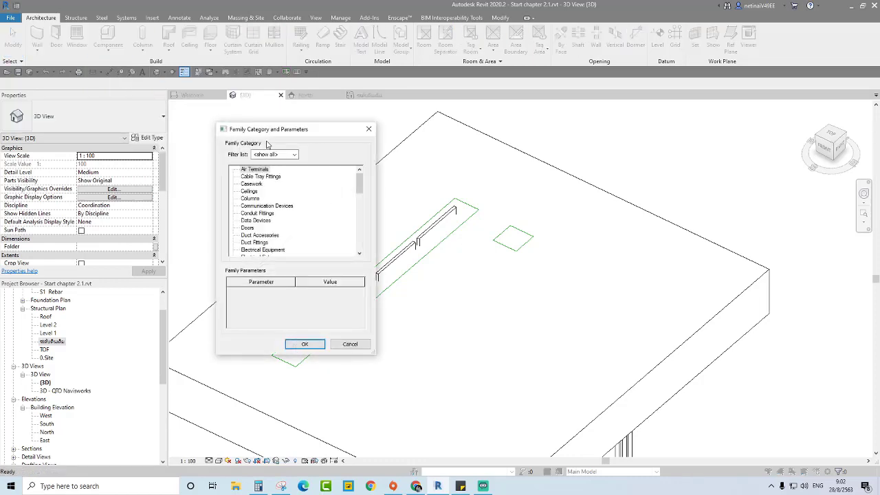
scroll(248, 223, "down", 2)
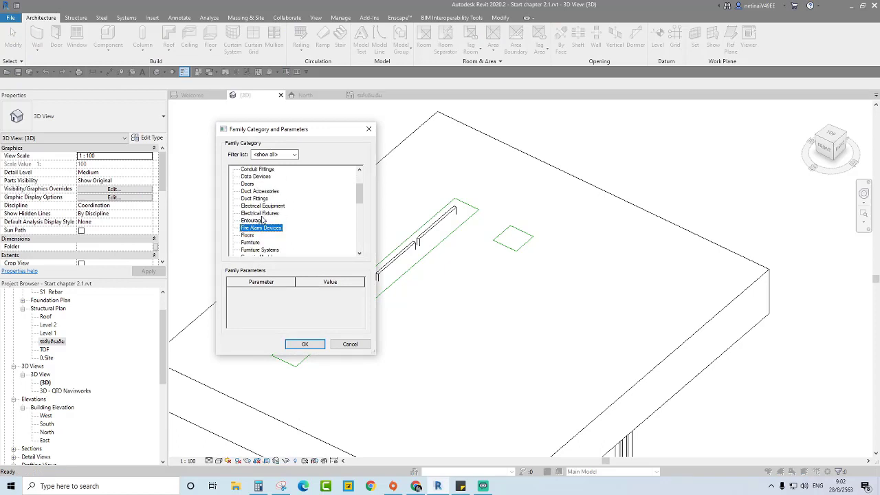
left_click(246, 227)
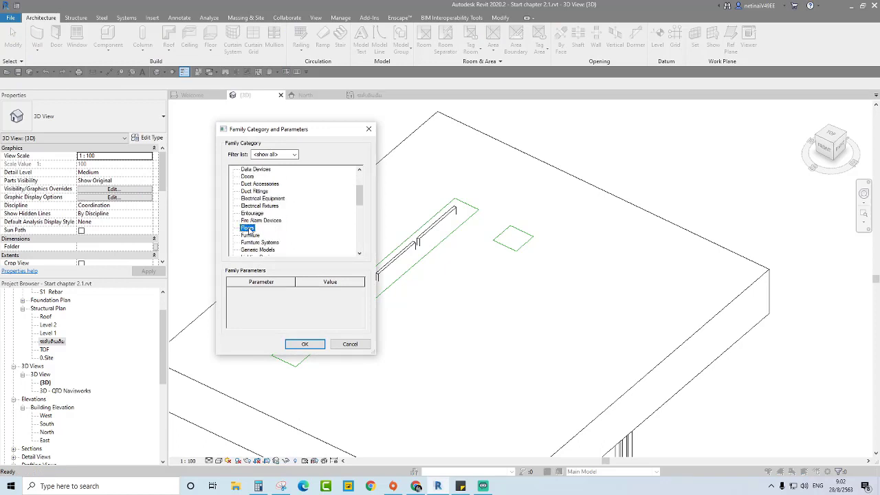
left_click(305, 344)
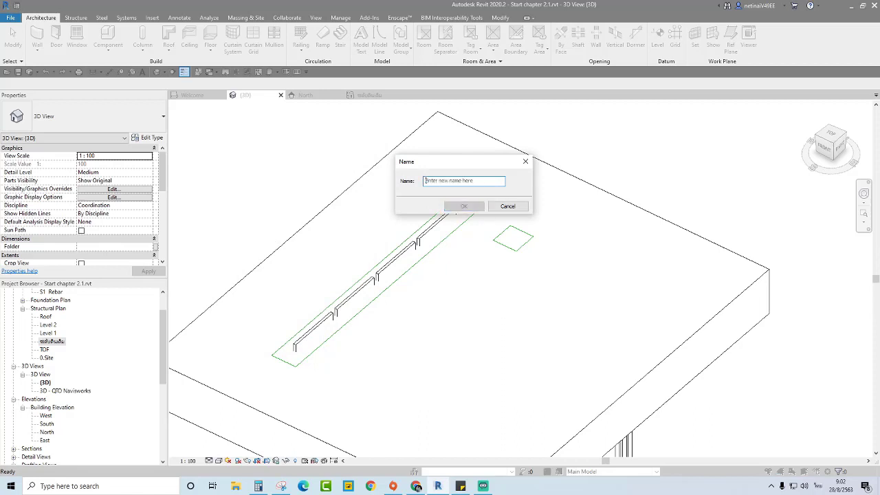
type("ชจ")
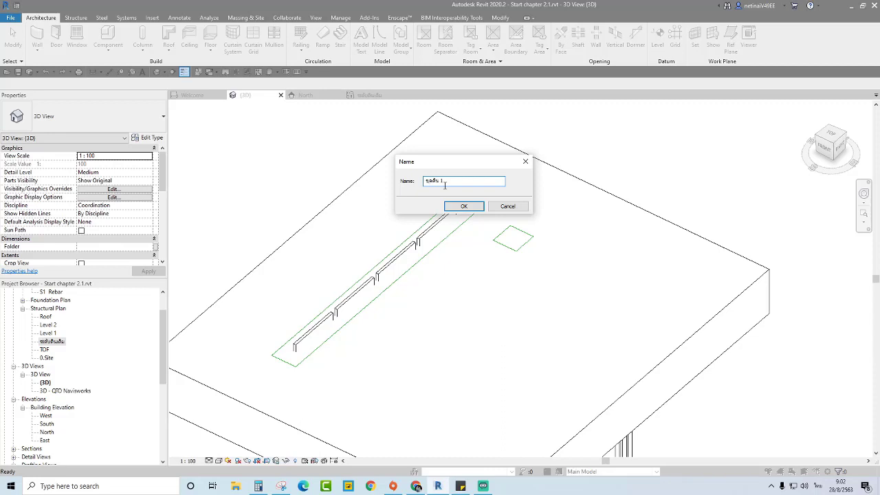
left_click(462, 208)
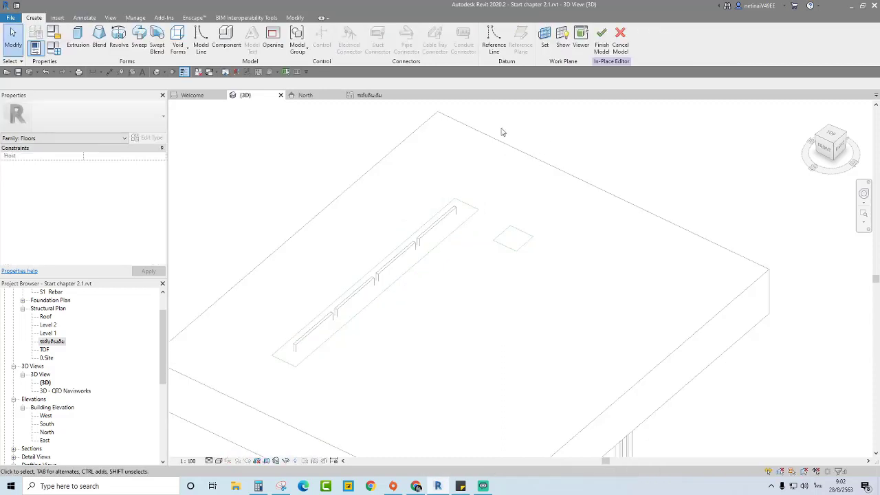
Step: Start a void extrusion and set its work plane to the ระดับดินเดิม level
left_click(183, 53)
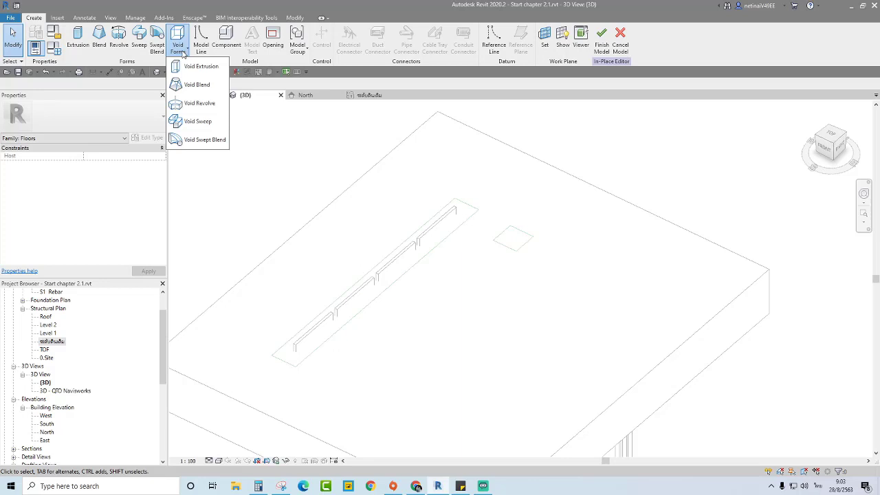
left_click(200, 69)
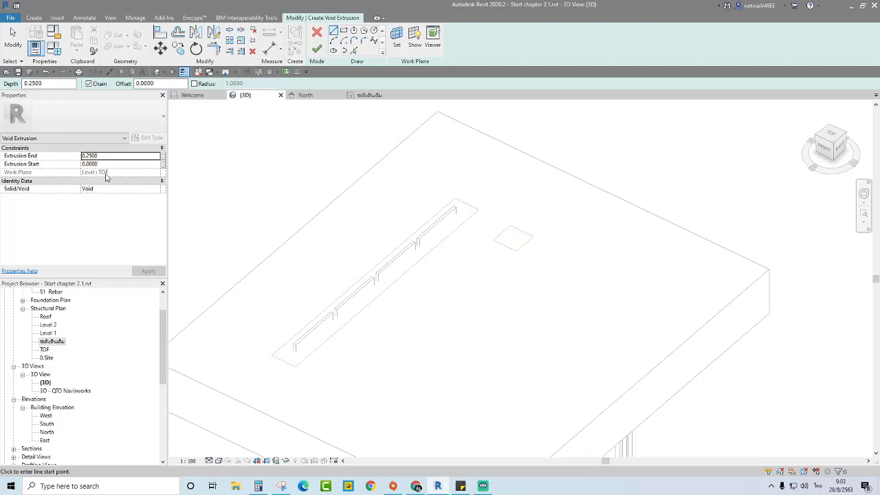
left_click(107, 178)
left_click(397, 48)
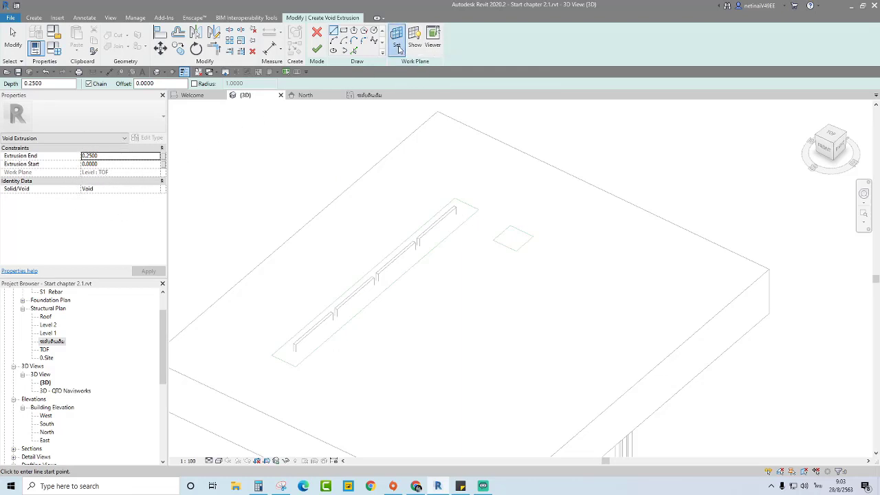
left_click(260, 223)
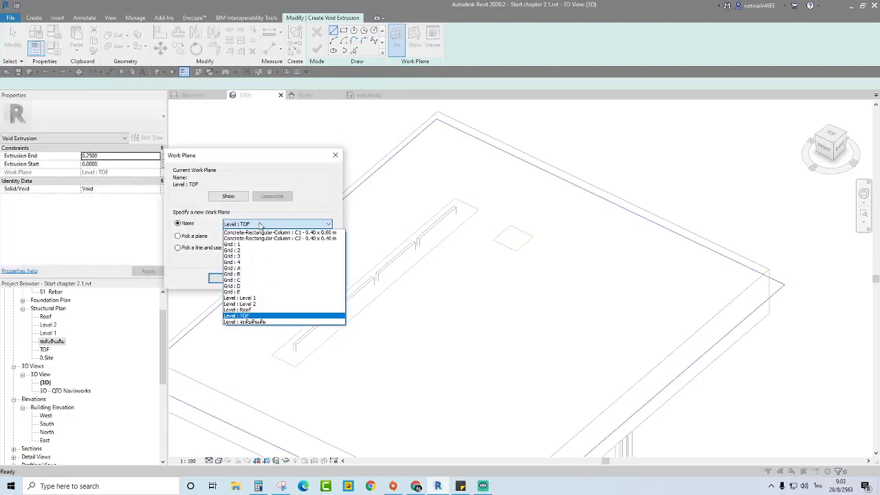
left_click(249, 321)
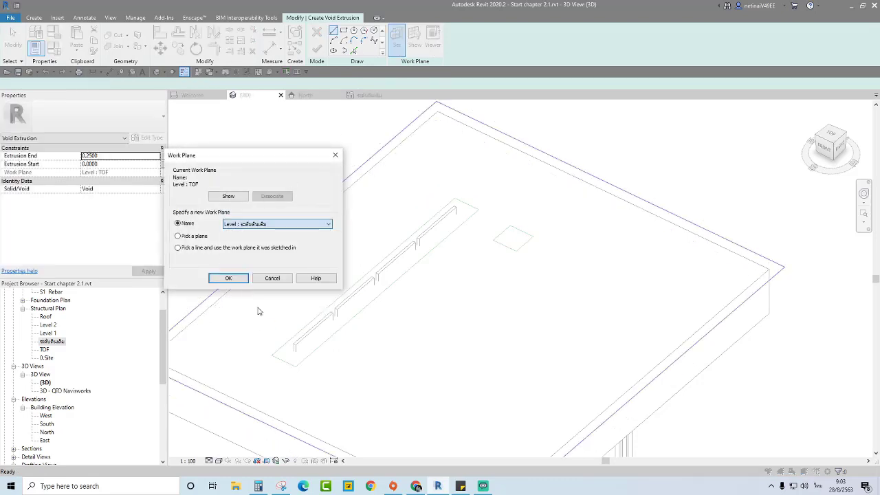
left_click(228, 278)
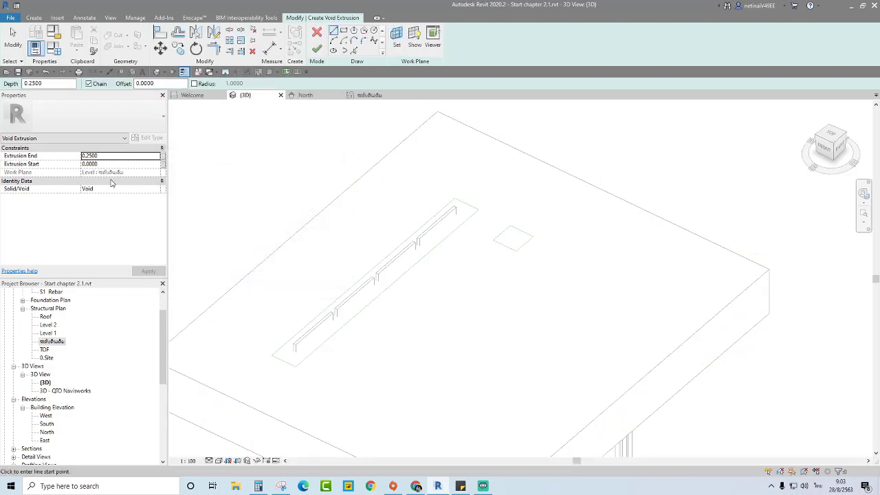
Step: Pick the four edges of the line rectangle and finish the 0.25-deep void extrusion
left_click(354, 50)
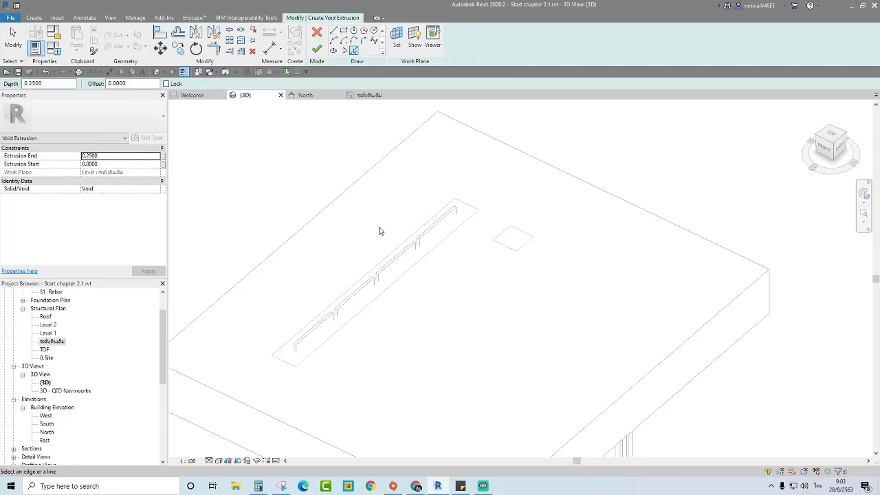
left_click(388, 254)
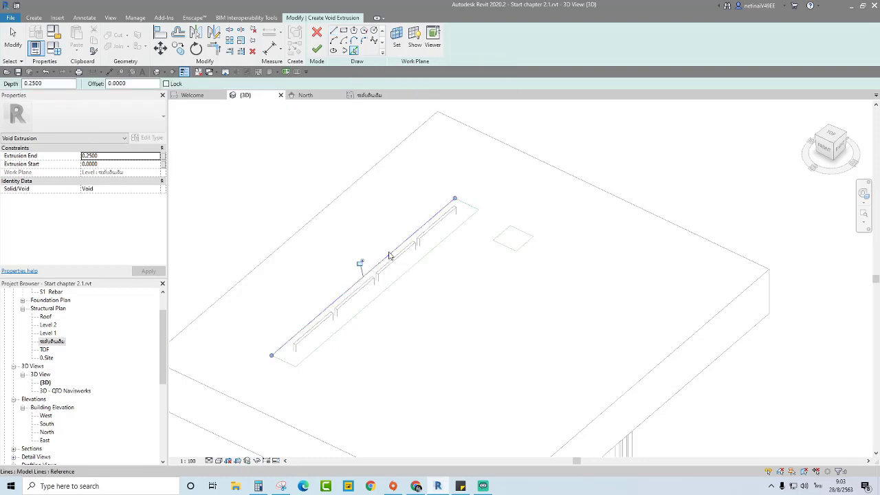
left_click(470, 211)
left_click(469, 218)
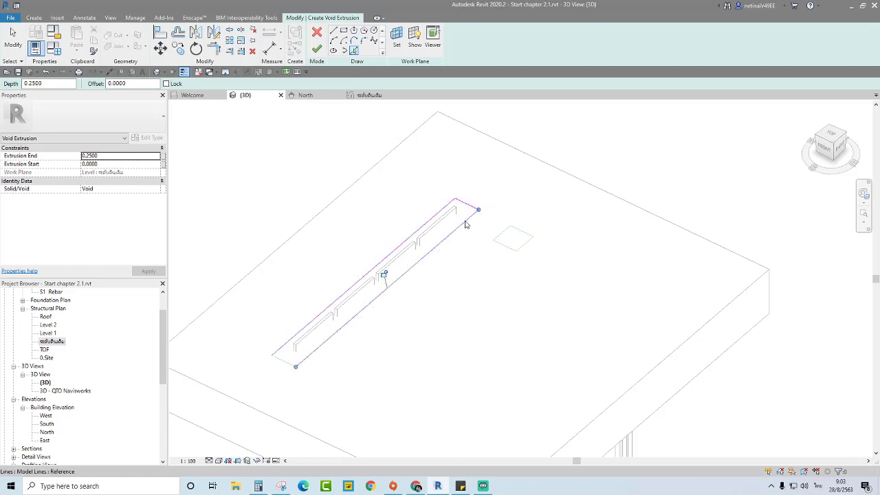
left_click(282, 360)
left_click(280, 360)
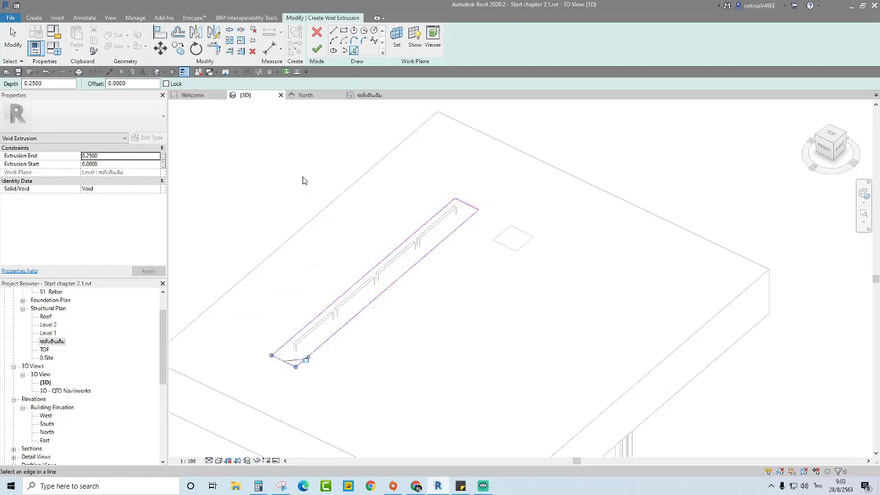
left_click(317, 48)
mouse_move(279, 200)
middle_mouse_down("shift")
mouse_move(272, 213)
mouse_move(275, 171)
middle_mouse_up("shift")
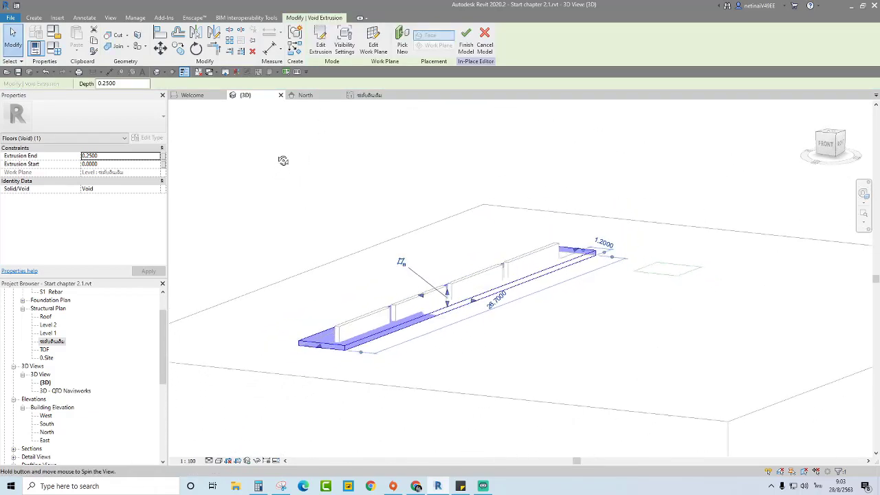
Step: Set the void's extrusion end to -2.5 and view North elevation in hidden-line wireframe
left_click(113, 157)
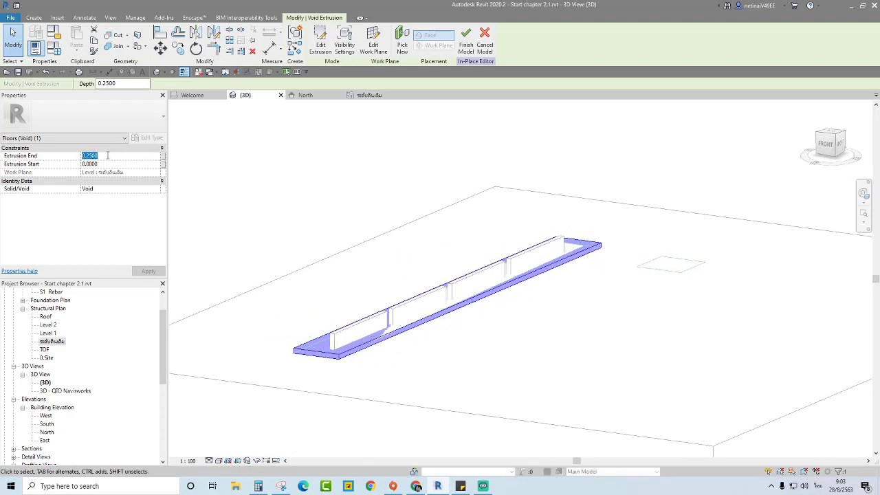
type("-2")
type(".5")
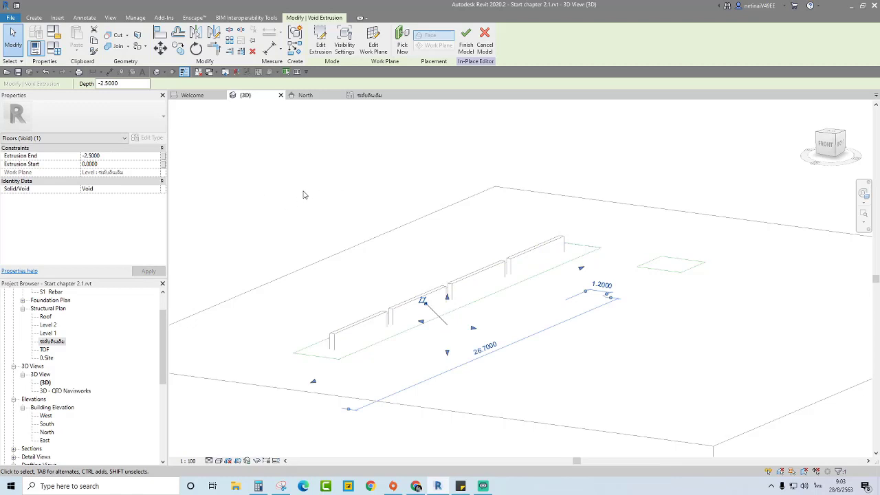
left_click(310, 96)
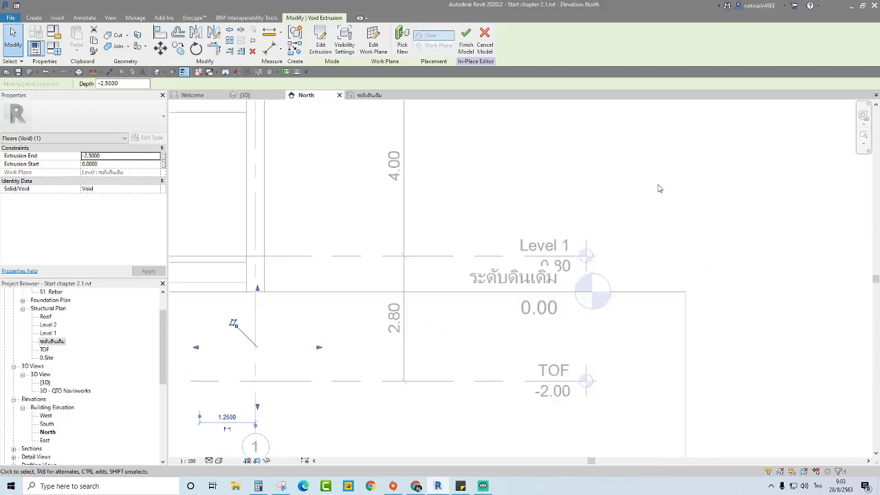
scroll(658, 188, "down", 2)
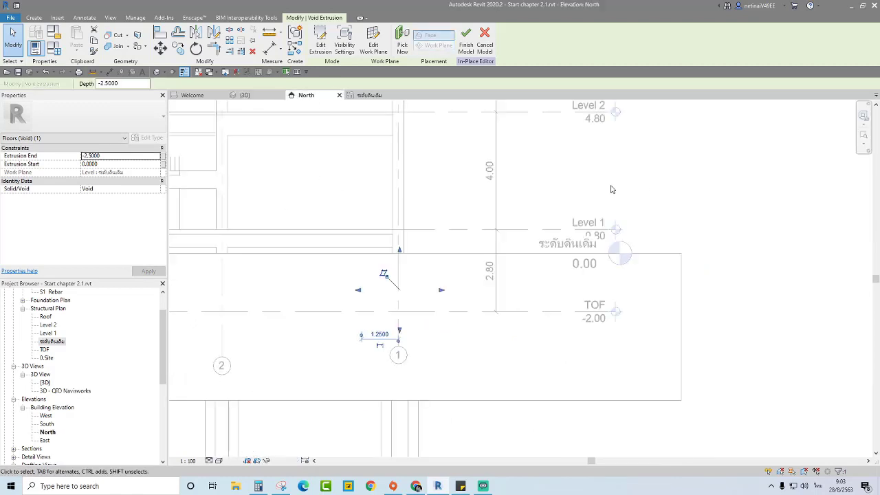
left_click(218, 460)
left_click(236, 408)
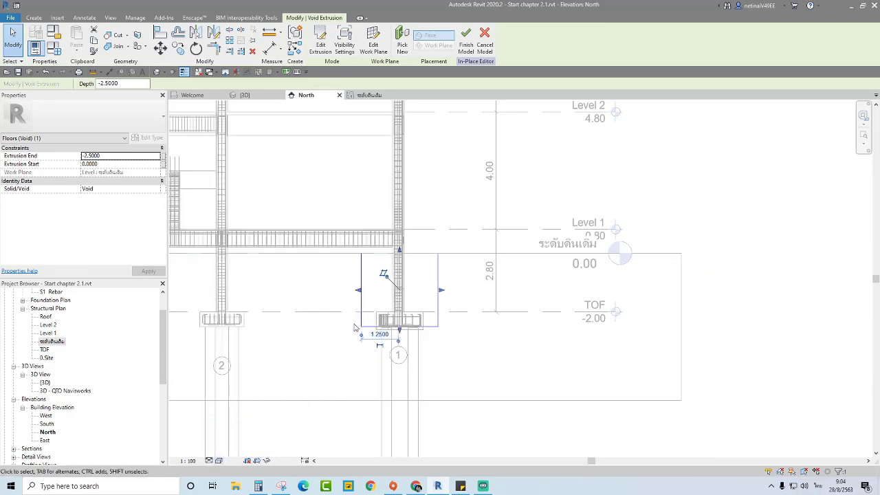
scroll(391, 306, "up", 1)
scroll(411, 317, "up", 1)
scroll(416, 315, "up", 1)
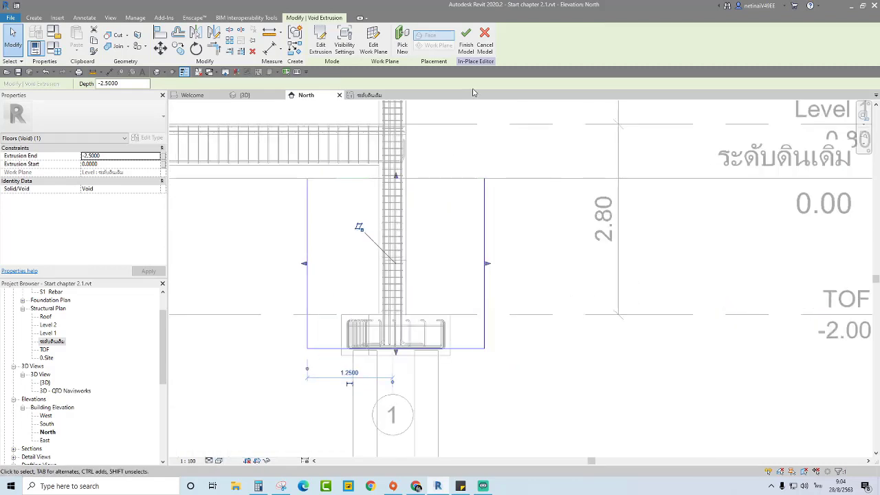
Step: Measure the distance from the ground line to the pile cap bottom with an aligned dimension
key("Escape")
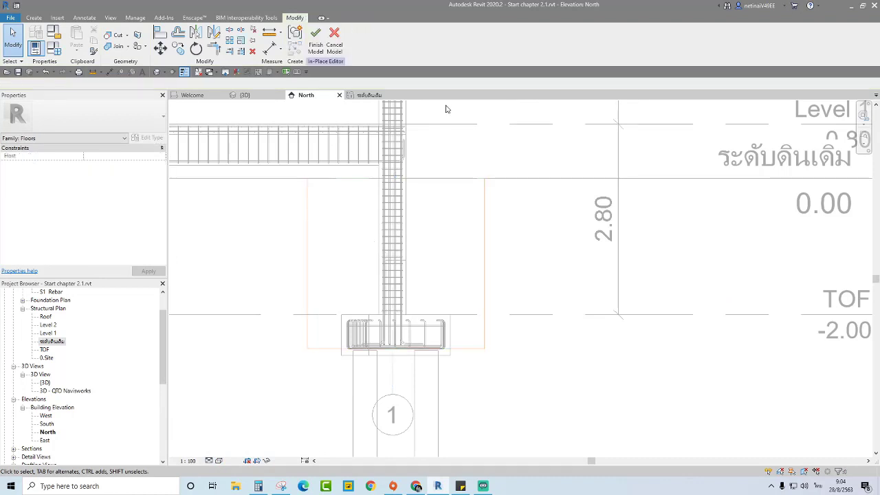
left_click(268, 48)
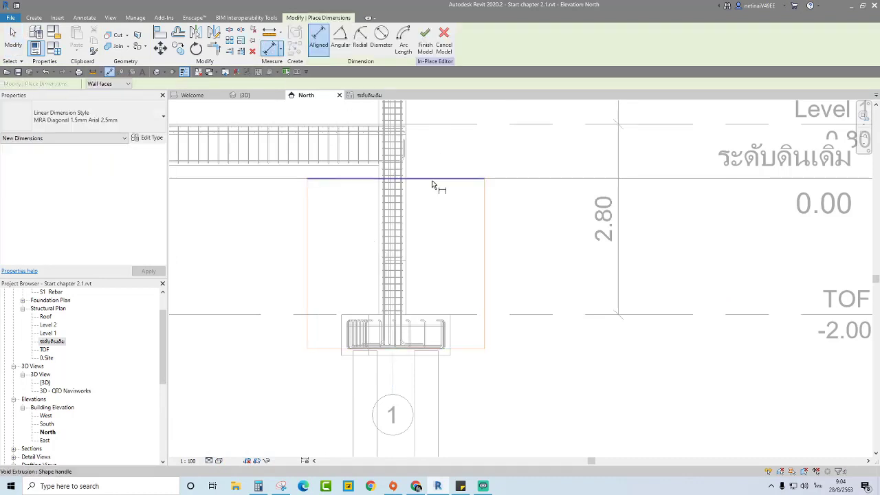
scroll(434, 185, "down", 1)
scroll(487, 181, "down", 1)
left_click(432, 182)
scroll(431, 288, "up", 1)
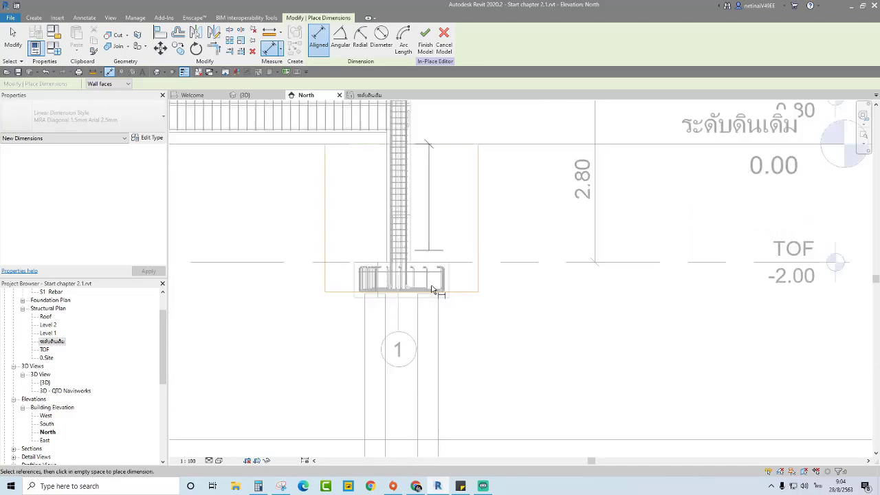
scroll(447, 309, "up", 2)
left_click(461, 325)
scroll(474, 275, "down", 1)
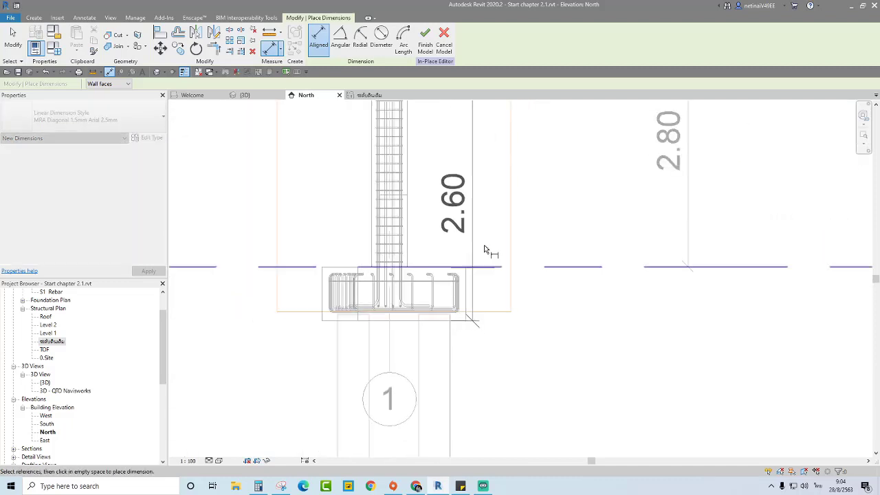
scroll(484, 249, "down", 1)
scroll(483, 253, "up", 1)
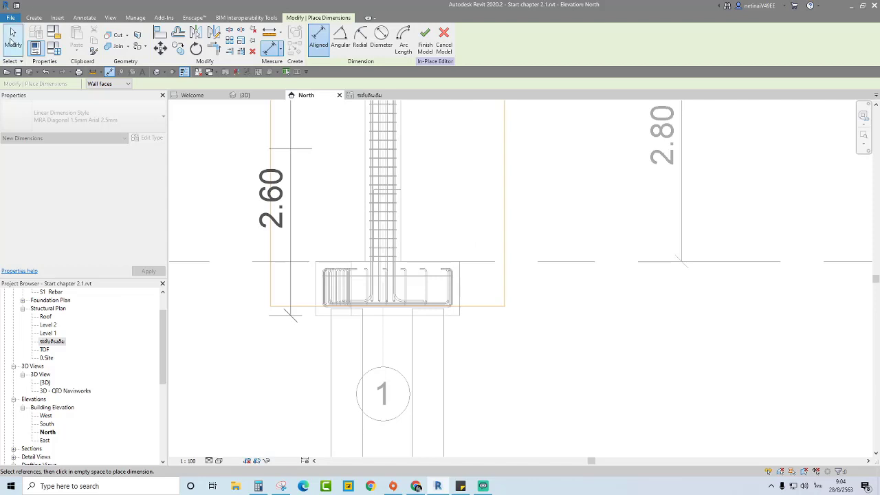
left_click(12, 39)
scroll(337, 195, "down", 3)
scroll(395, 177, "down", 1)
scroll(406, 184, "up", 2)
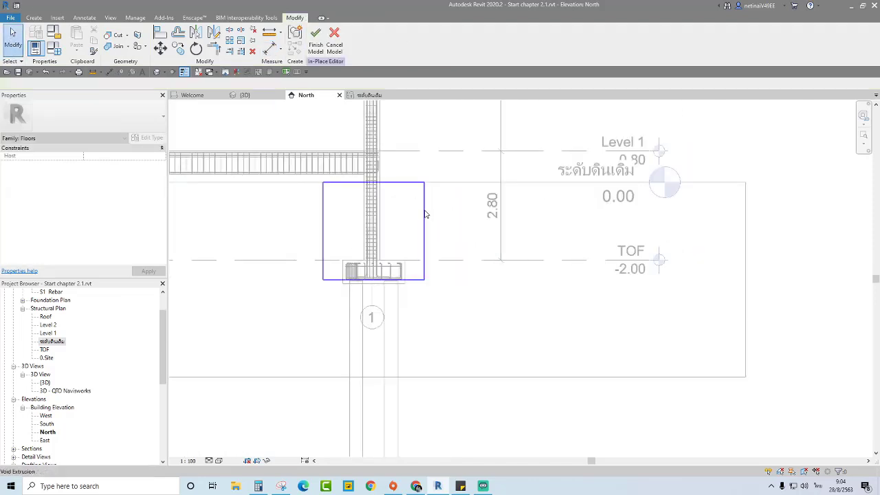
Step: Change the trench void's extrusion end to -2.75 and apply it
left_click(425, 212)
left_click(116, 157)
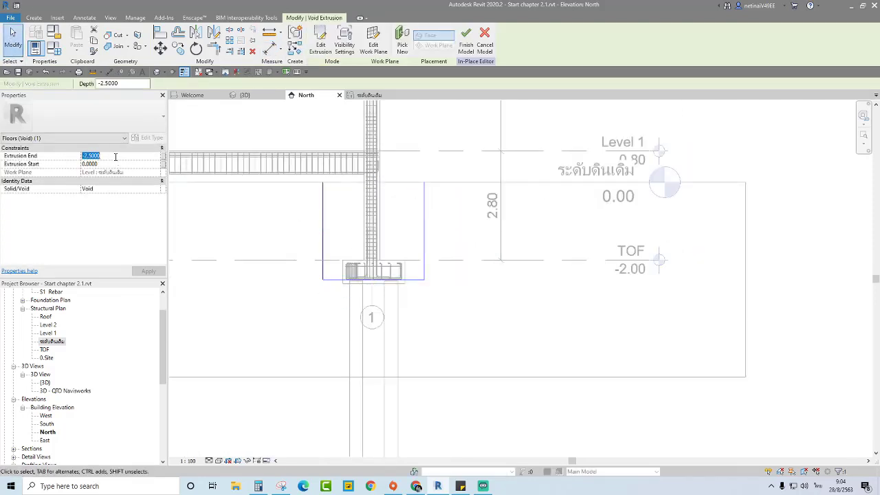
type("-2")
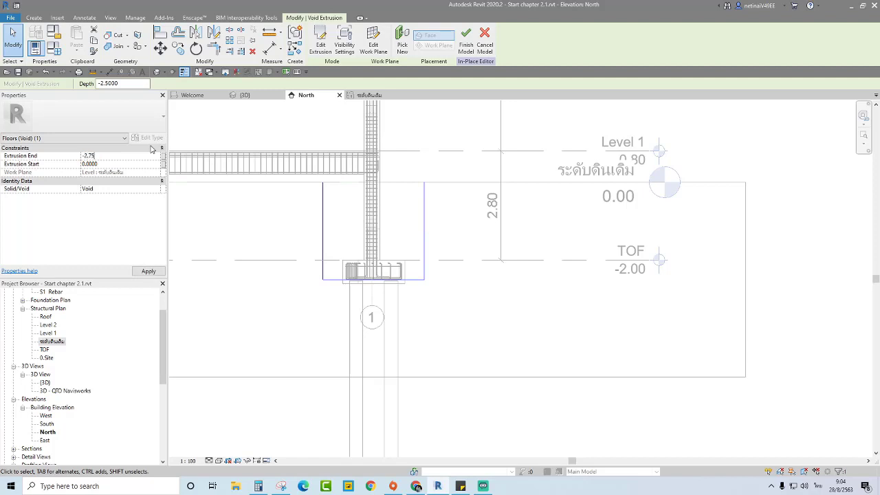
left_click(396, 201)
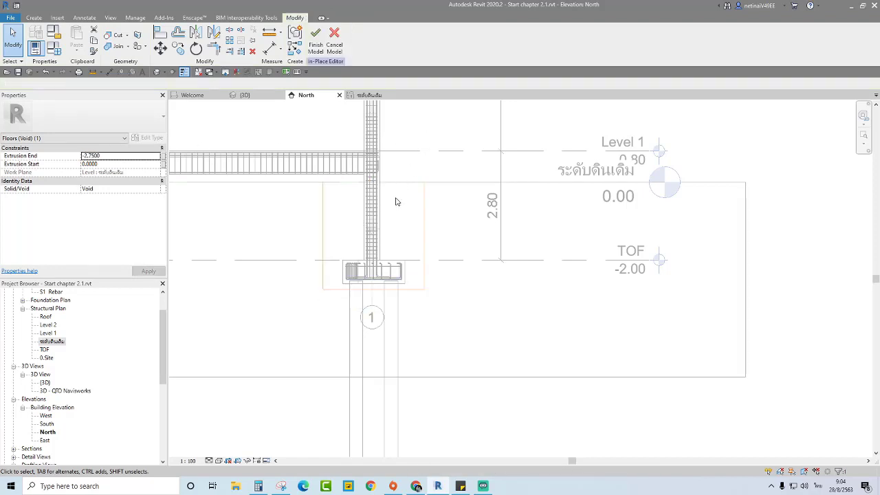
scroll(396, 202, "up", 1)
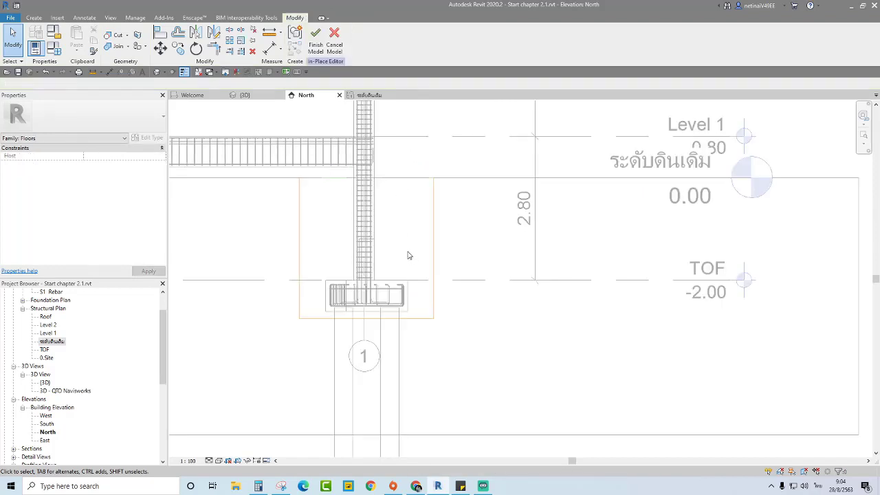
Step: In the 3D view, cut the earth floor with the trench void and inspect the recessed pit
left_click(246, 96)
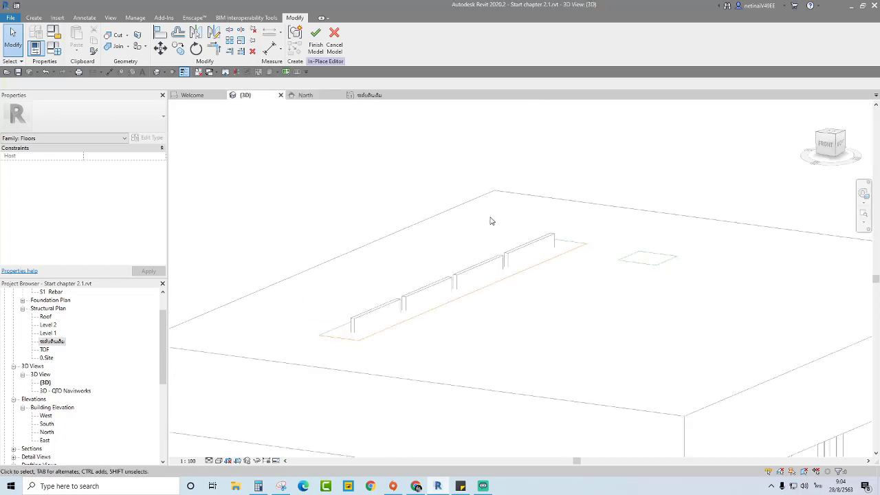
mouse_move(490, 220)
middle_mouse_down("shift")
mouse_move(492, 317)
mouse_move(483, 309)
middle_mouse_up("shift")
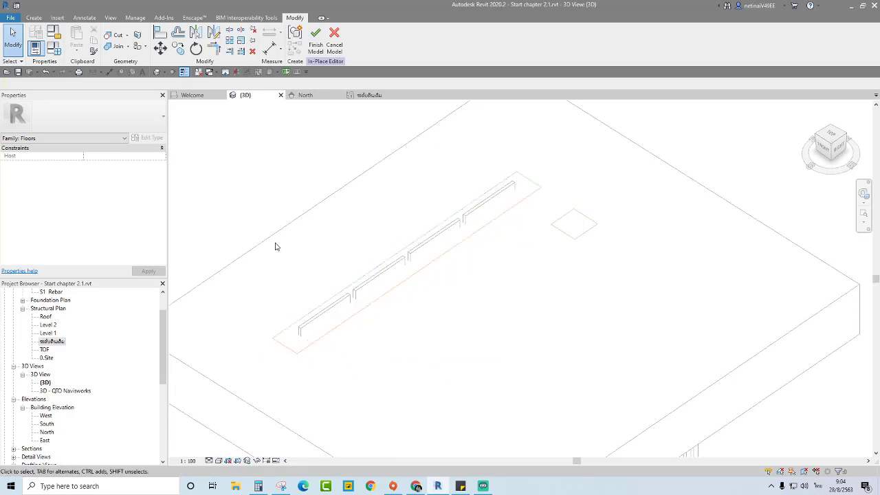
left_click(114, 35)
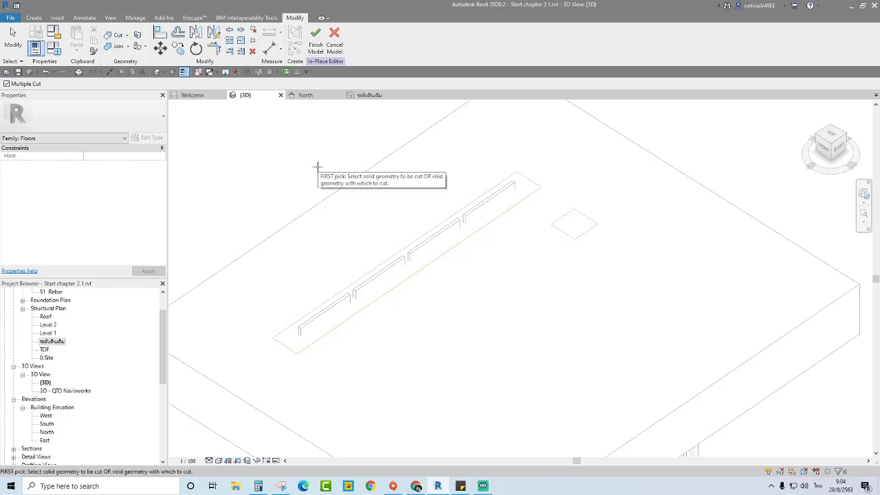
left_click(339, 186)
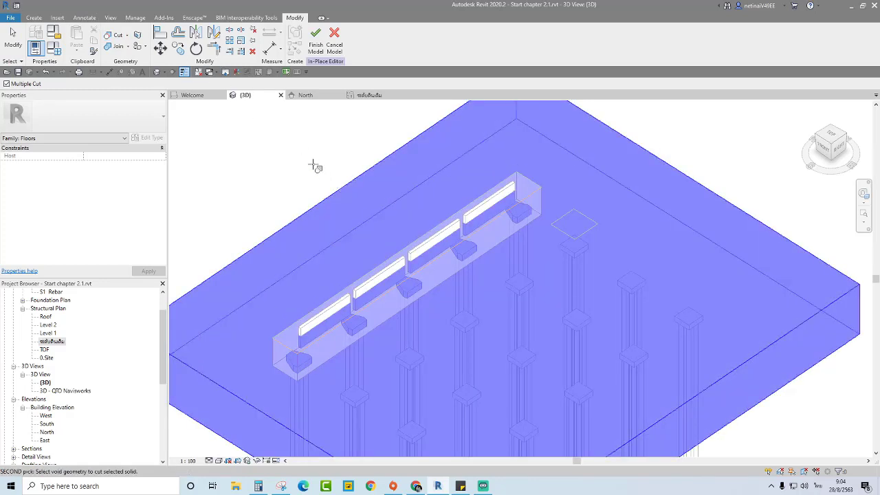
left_click(273, 331)
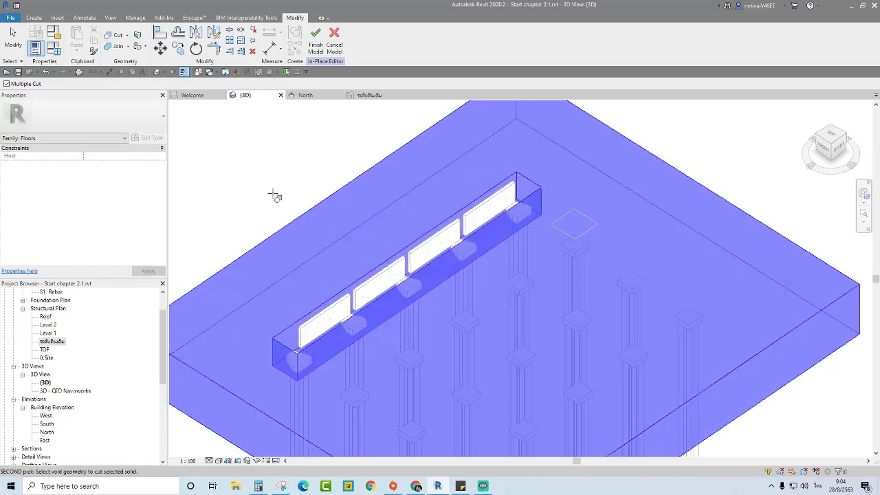
left_click(14, 40)
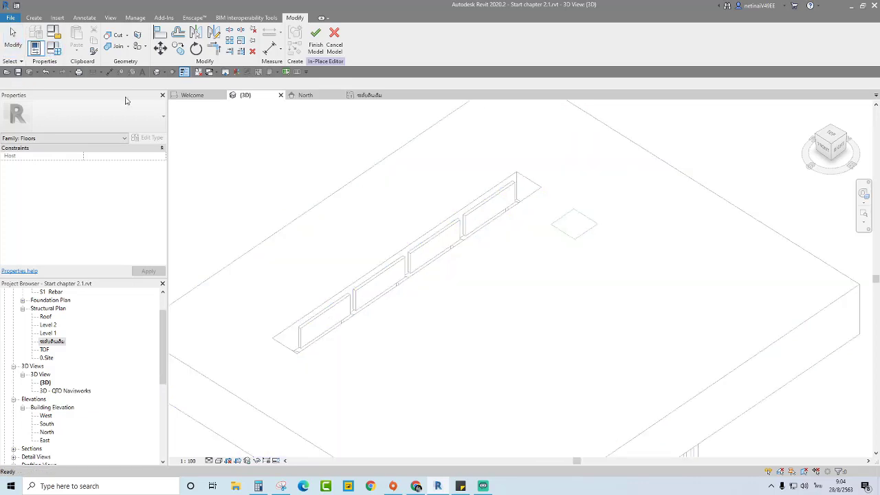
scroll(319, 214, "up", 2)
mouse_move(318, 214)
middle_mouse_down("shift")
mouse_move(405, 177)
mouse_move(554, 263)
mouse_move(522, 216)
mouse_move(518, 275)
mouse_move(509, 283)
middle_mouse_up("shift")
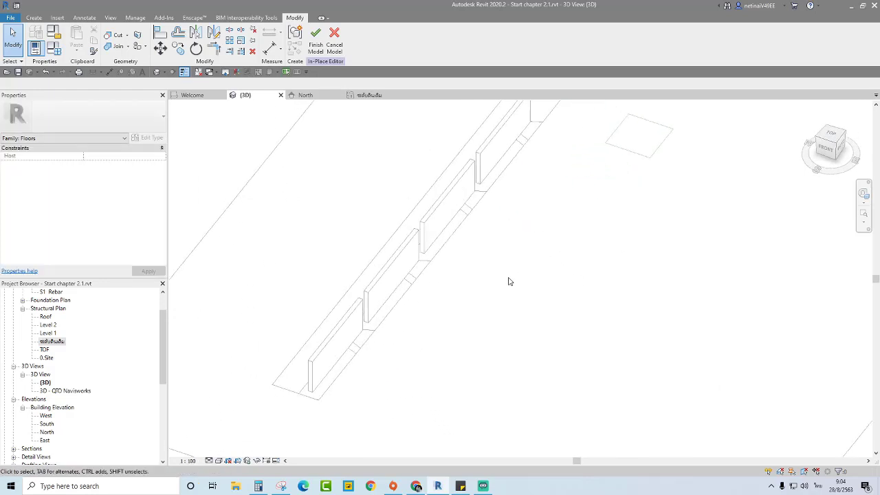
mouse_move(495, 274)
middle_mouse_down("shift")
mouse_move(500, 289)
mouse_move(456, 330)
mouse_move(445, 325)
middle_mouse_up("shift")
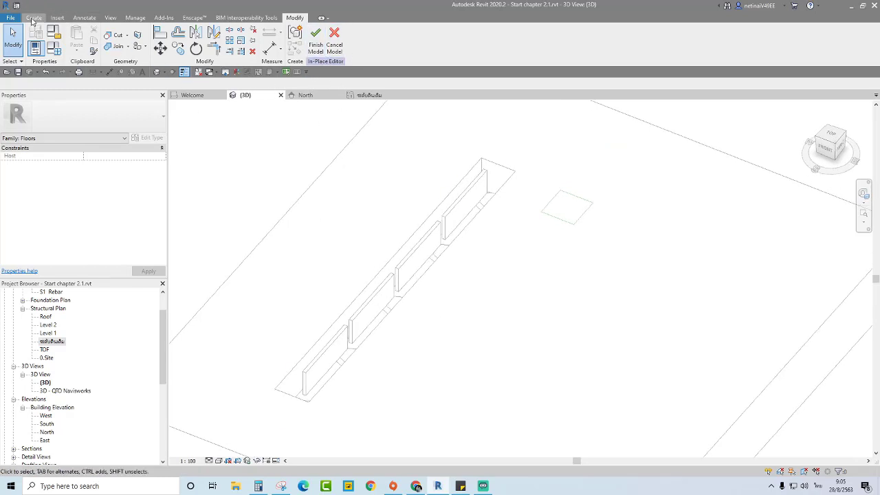
Step: Start a void sweep whose path is picked from existing 3D edges
left_click(33, 18)
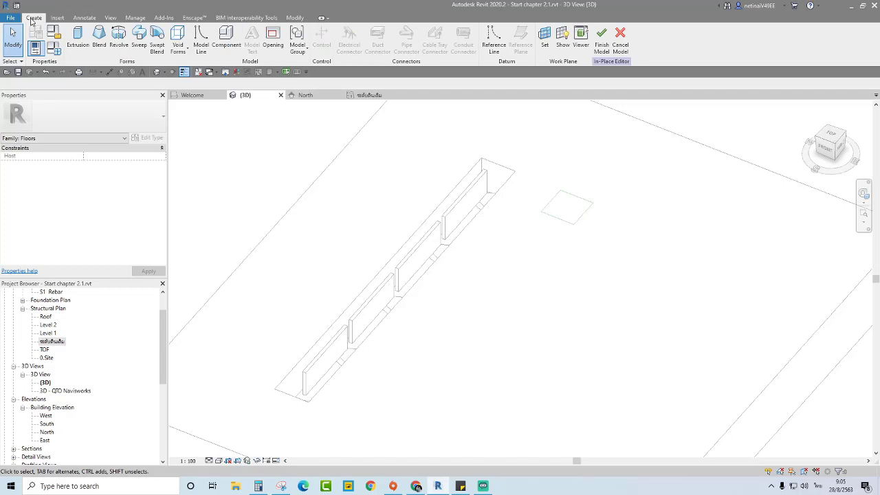
left_click(180, 54)
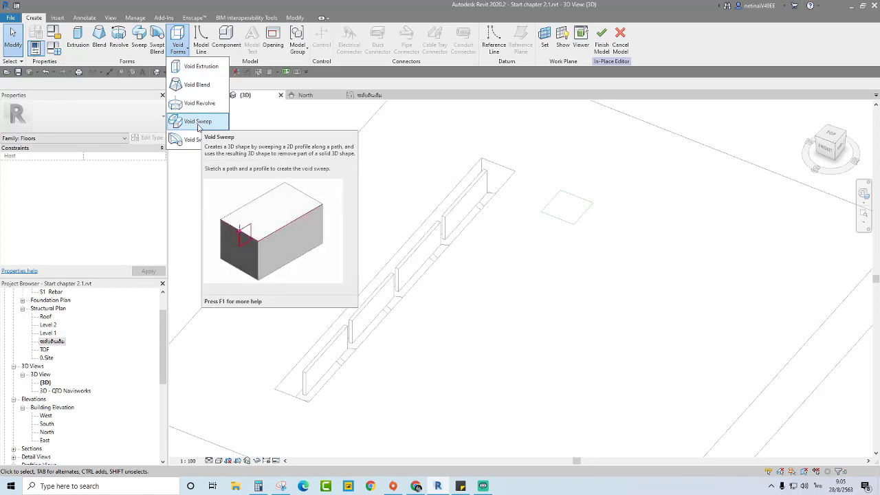
left_click(198, 121)
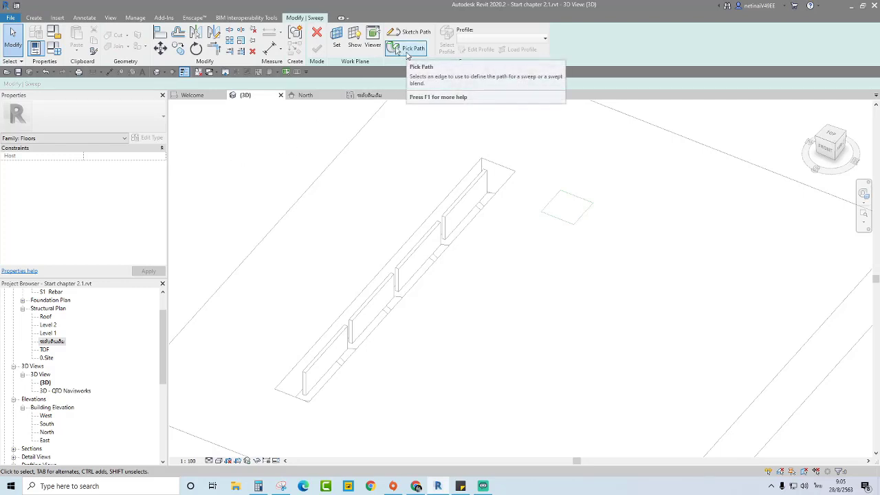
left_click(409, 49)
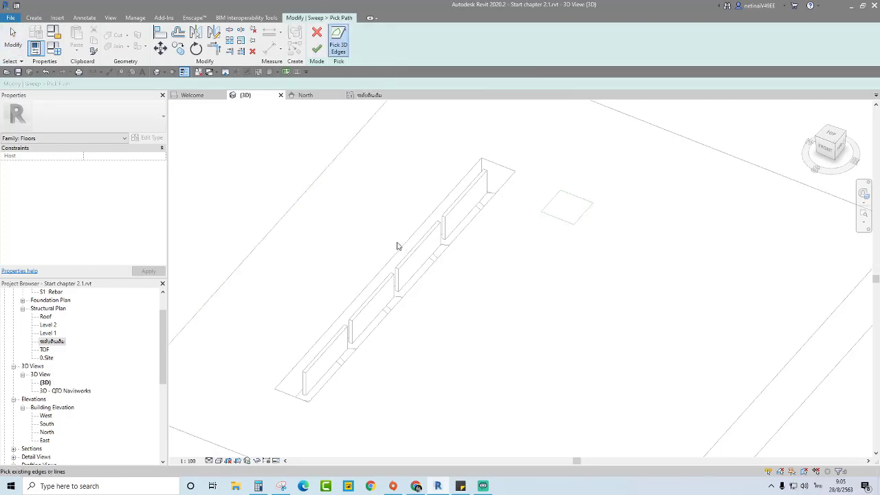
Step: Pick the trench's four top rim edges, both long sides and both short ends, as the path
scroll(383, 229, "down", 2)
mouse_move(383, 230)
middle_mouse_down("shift")
mouse_move(397, 227)
mouse_move(365, 240)
middle_mouse_up("shift")
scroll(368, 242, "up", 3)
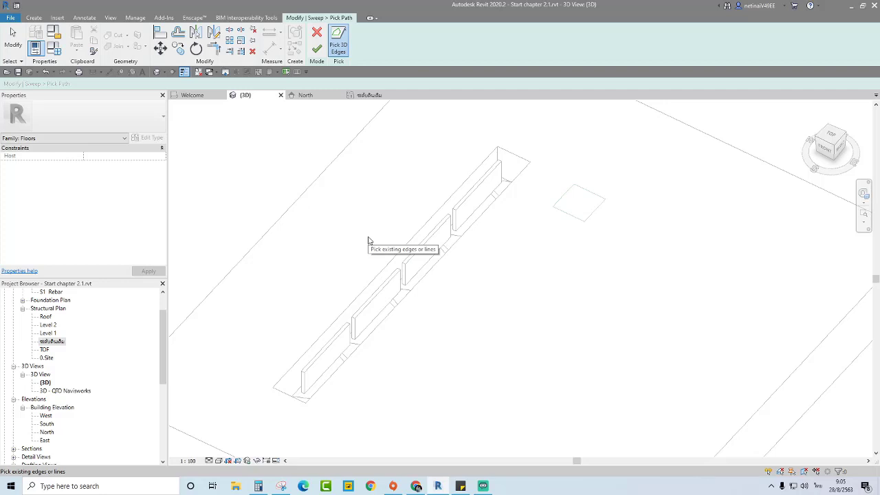
scroll(354, 226, "down", 2)
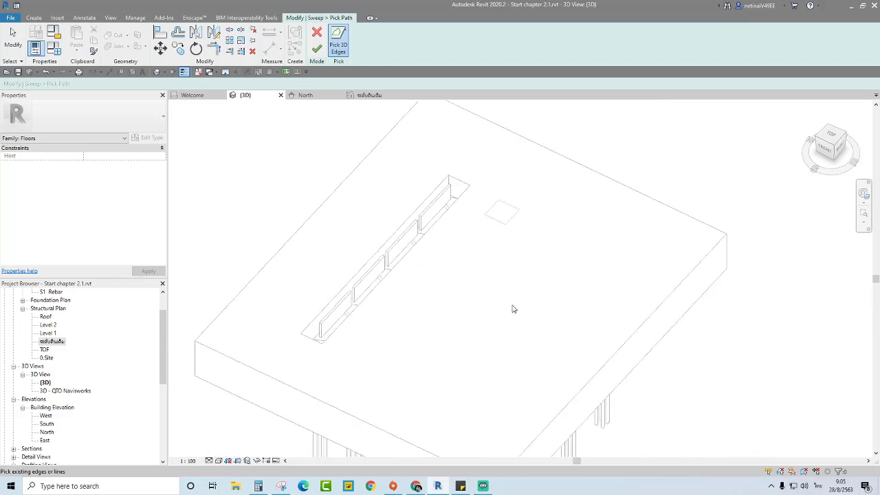
mouse_move(512, 309)
middle_mouse_down("shift")
mouse_move(592, 191)
mouse_move(533, 293)
middle_mouse_up("shift")
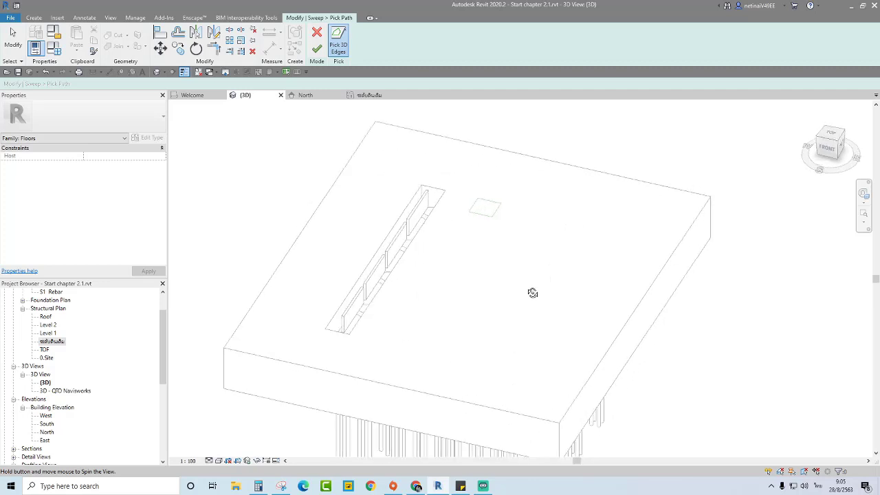
scroll(394, 324, "up", 2)
scroll(337, 281, "up", 3)
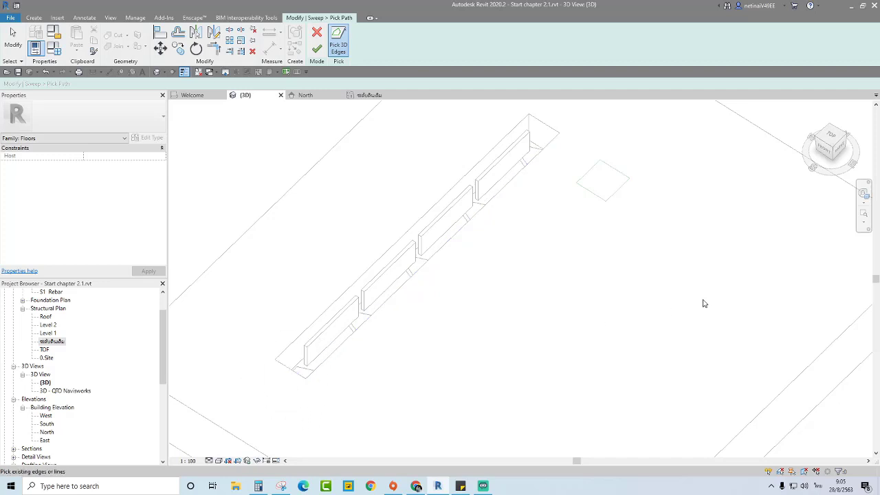
mouse_move(828, 146)
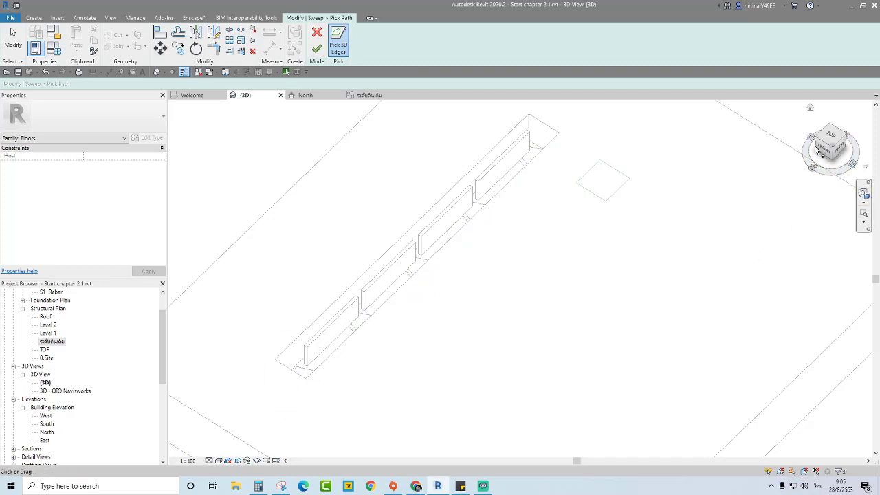
left_click(353, 283)
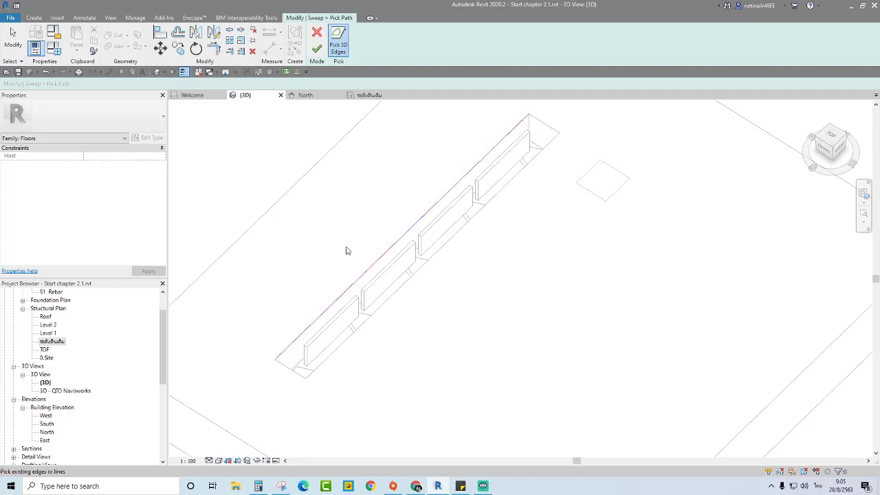
left_click(549, 123)
left_click(546, 162)
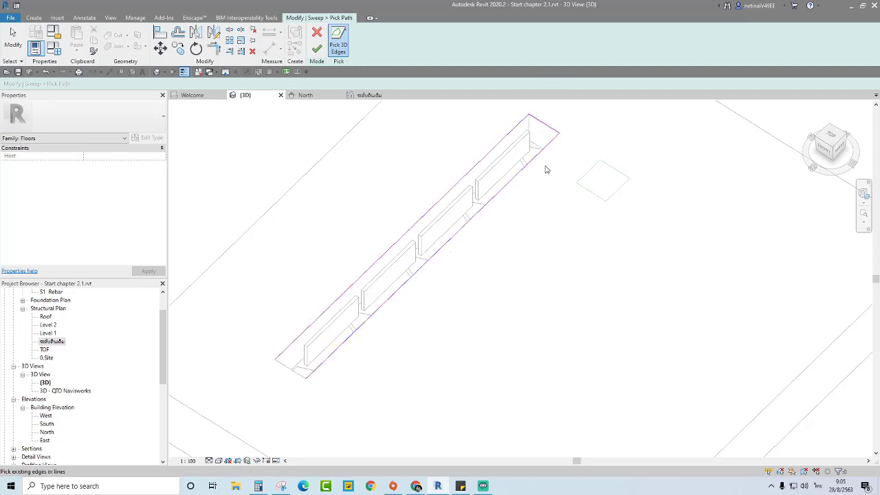
left_click(284, 375)
Step: Accept the four-edge sweep path around the trench rim
left_click(317, 49)
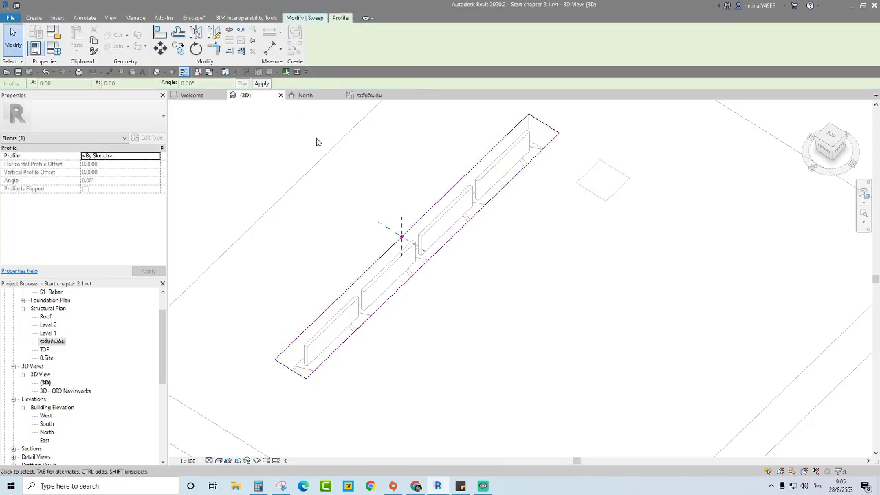
mouse_move(515, 339)
middle_mouse_down("shift")
mouse_move(545, 278)
mouse_move(485, 305)
mouse_move(348, 242)
middle_mouse_up("shift")
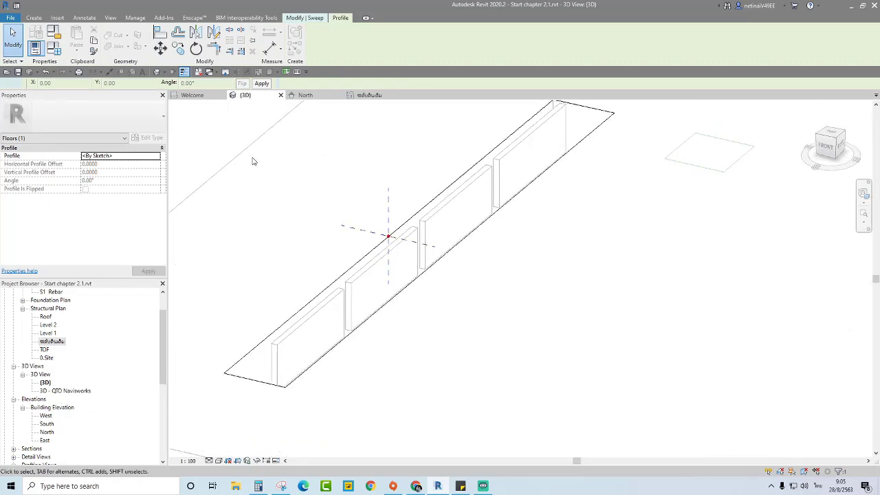
key("Escape")
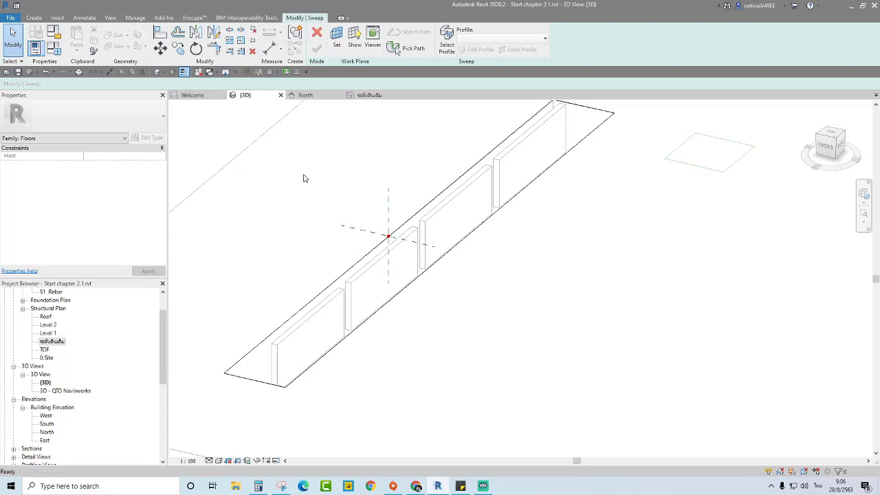
mouse_move(485, 328)
middle_mouse_down("shift")
mouse_move(584, 270)
mouse_move(506, 288)
mouse_move(501, 309)
middle_mouse_up("shift")
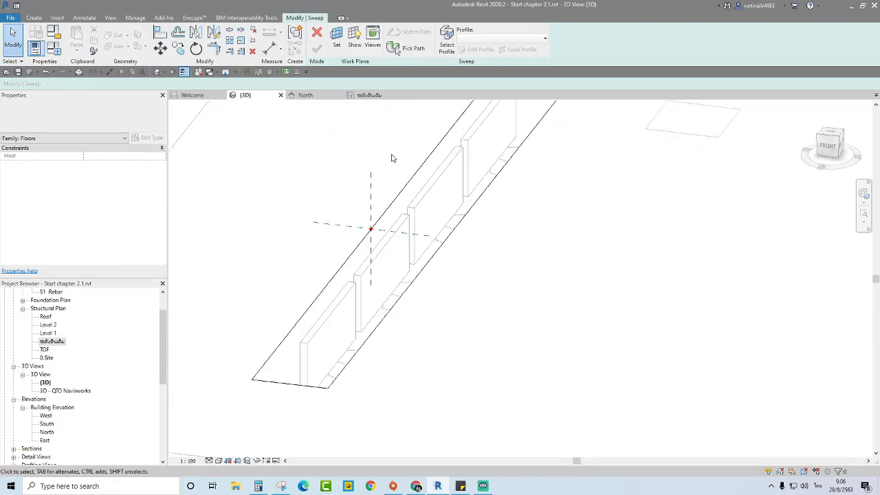
Step: Select the sweep's profile and open Edit Profile to sketch its cross-section
left_click(372, 183)
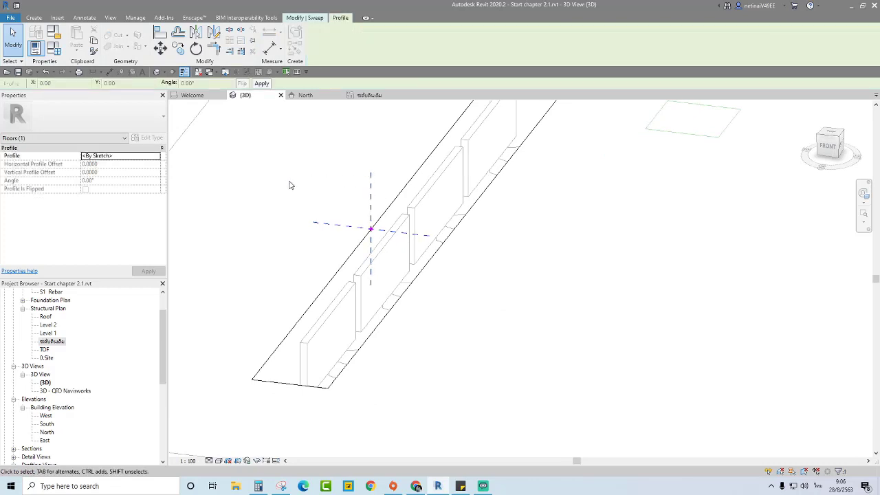
left_click(310, 19)
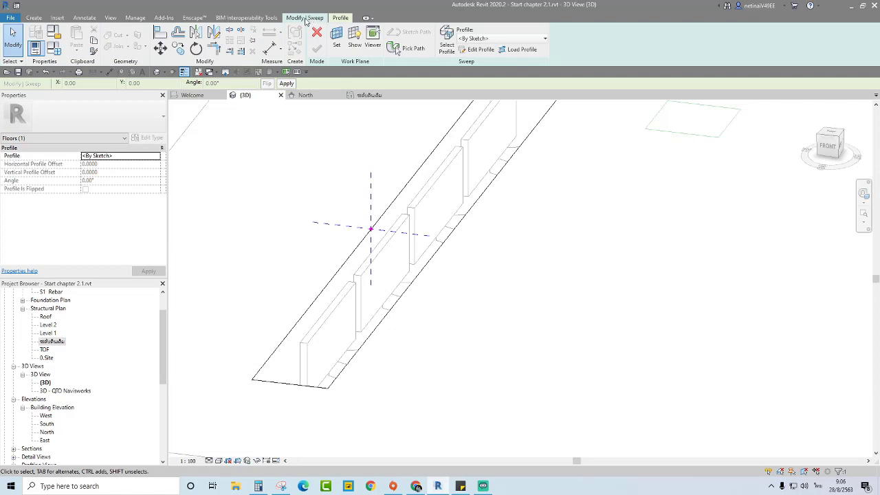
left_click(340, 18)
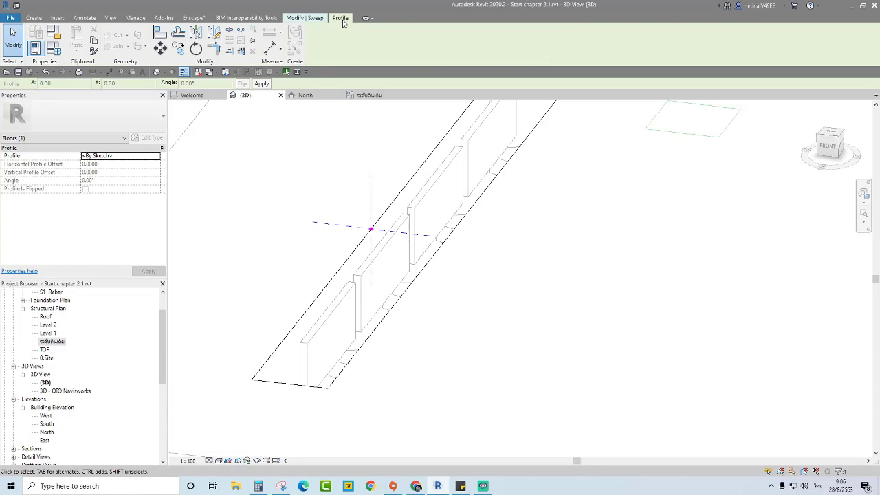
left_click(314, 20)
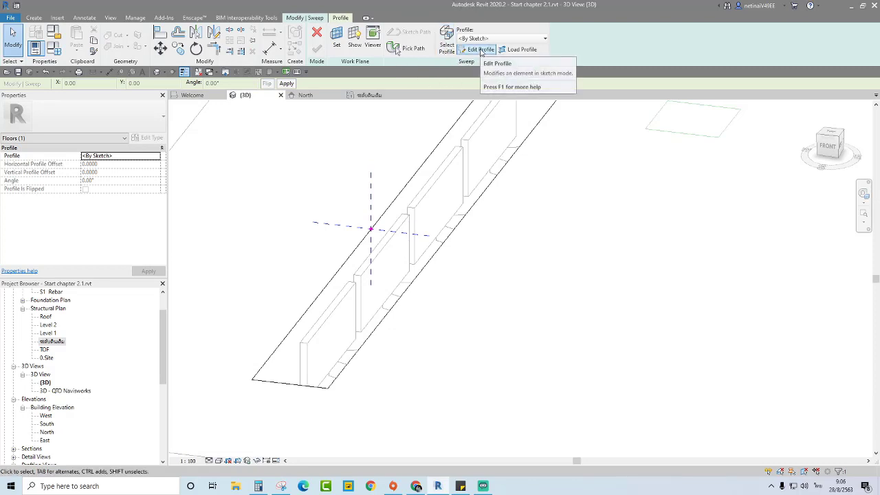
left_click(481, 50)
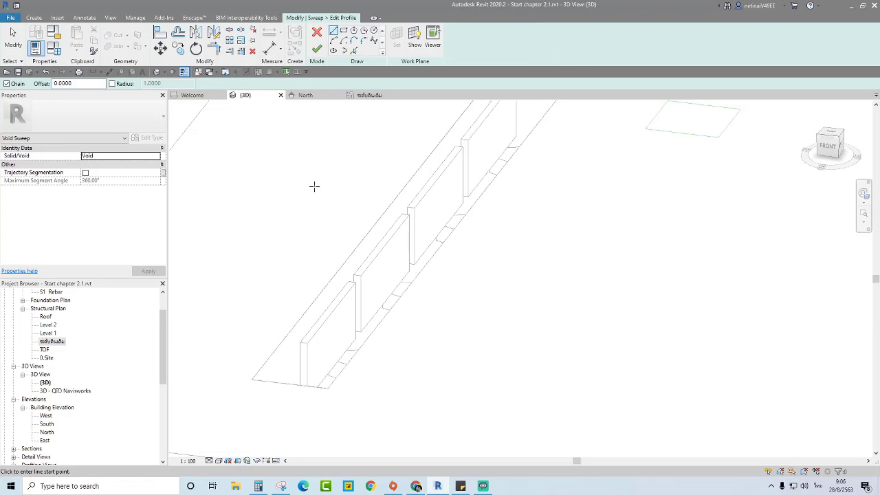
Step: In North elevation, draw a triangle: 2.30 vertical side, 75° slope, top on ground level
left_click(305, 95)
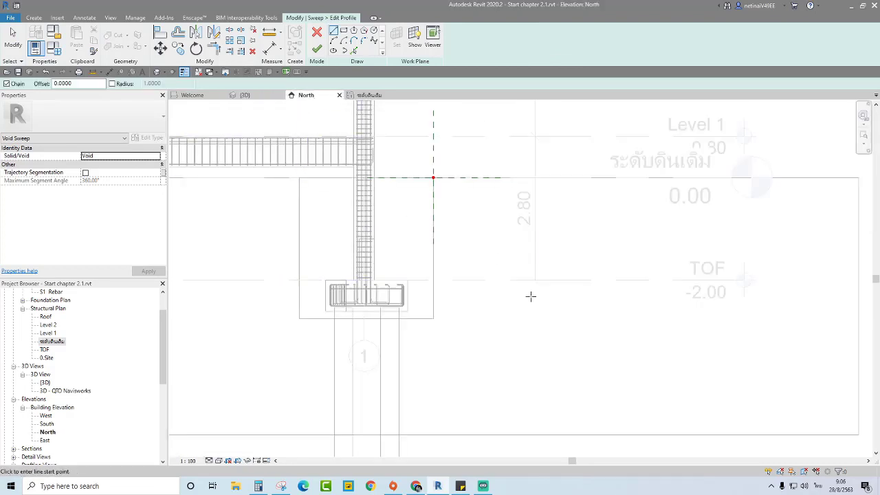
scroll(508, 385, "up", 1)
scroll(478, 265, "down", 1)
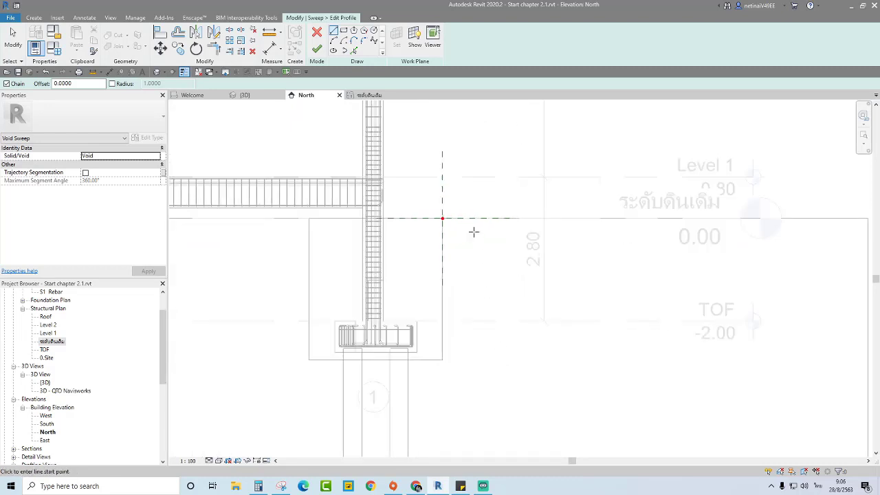
scroll(452, 253, "up", 1)
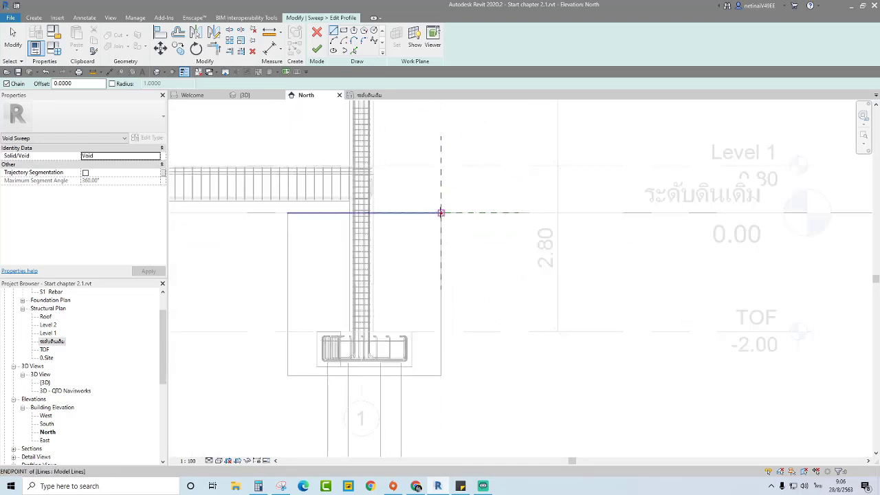
left_click(441, 212)
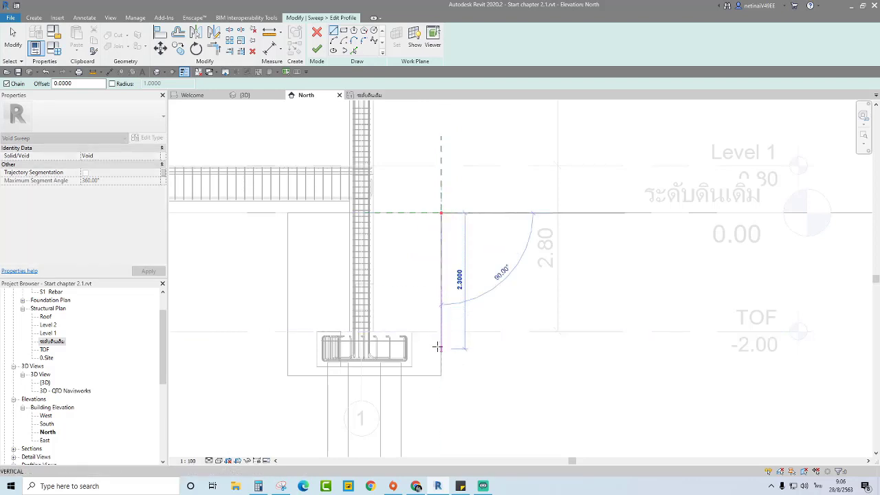
left_click(440, 375)
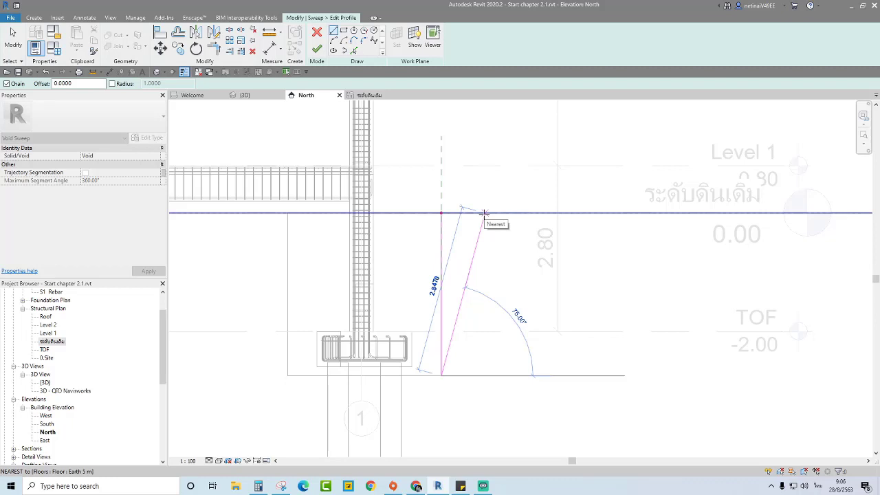
left_click(484, 213)
left_click(441, 213)
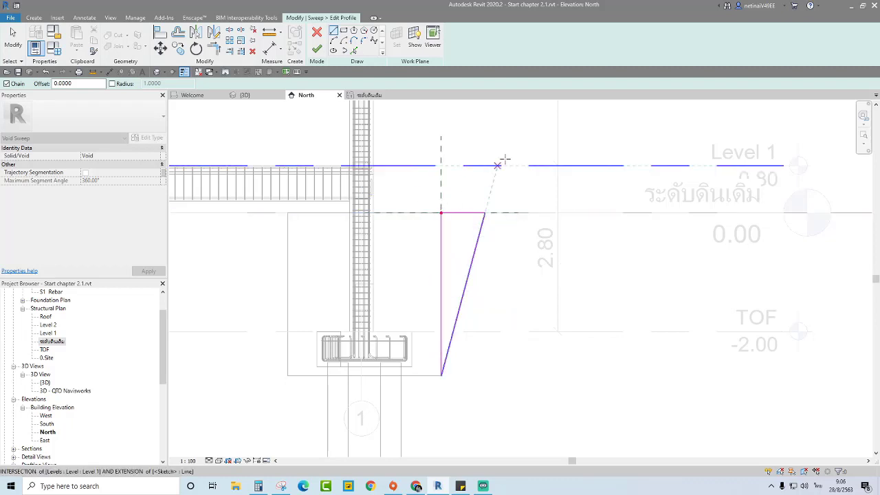
key("Escape")
key("Escape")
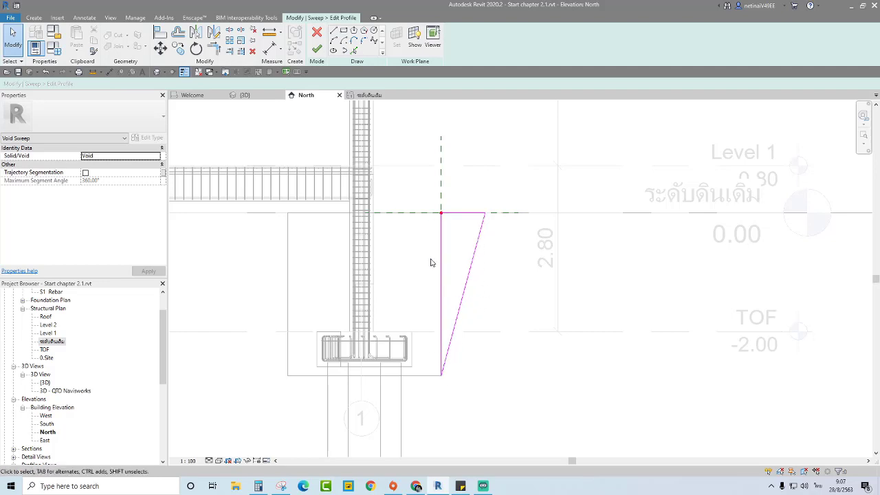
left_click(318, 49)
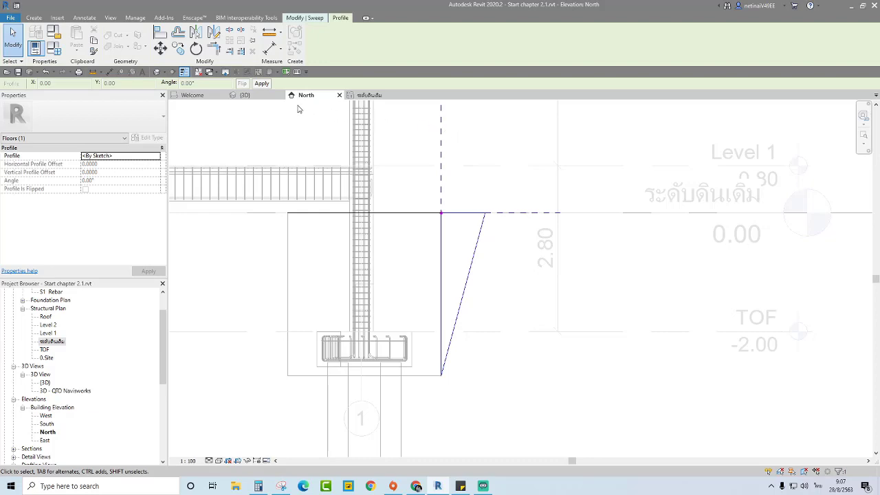
Step: Back in the 3D view, finish the void sweep to create the sloped cut
left_click(245, 95)
scroll(438, 284, "down", 3)
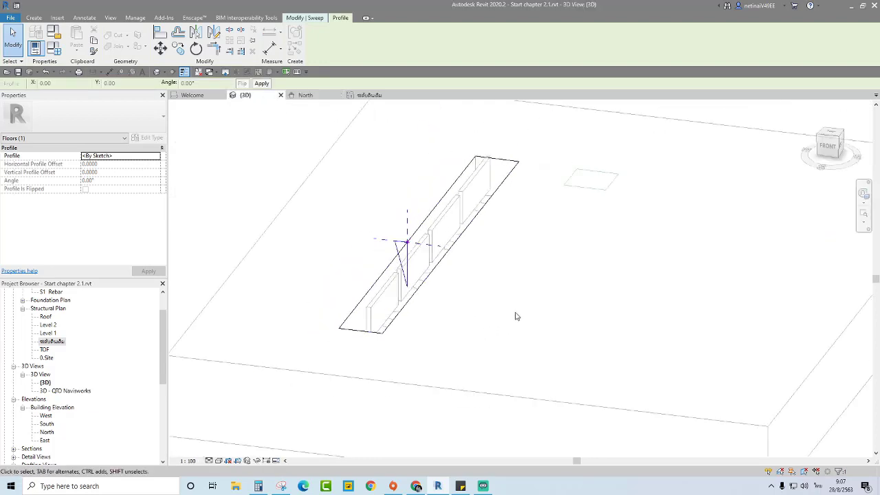
middle_click_drag(516, 316, 523, 349, "shift")
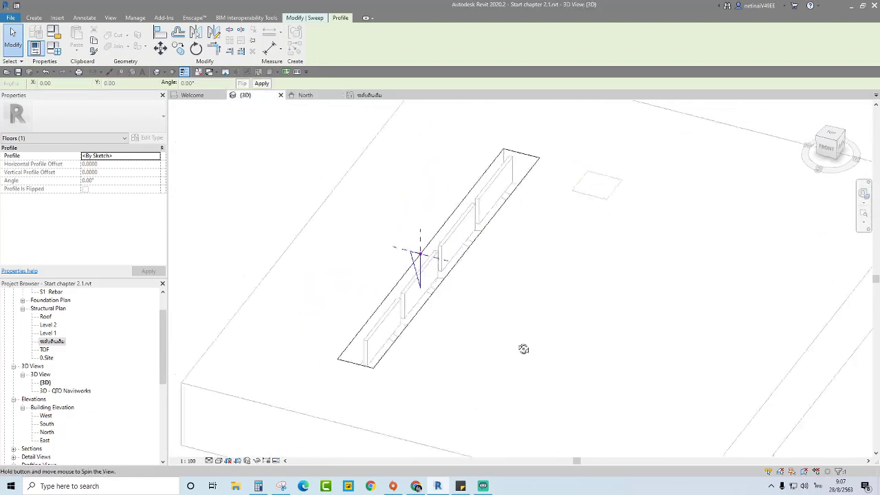
scroll(451, 284, "up", 2)
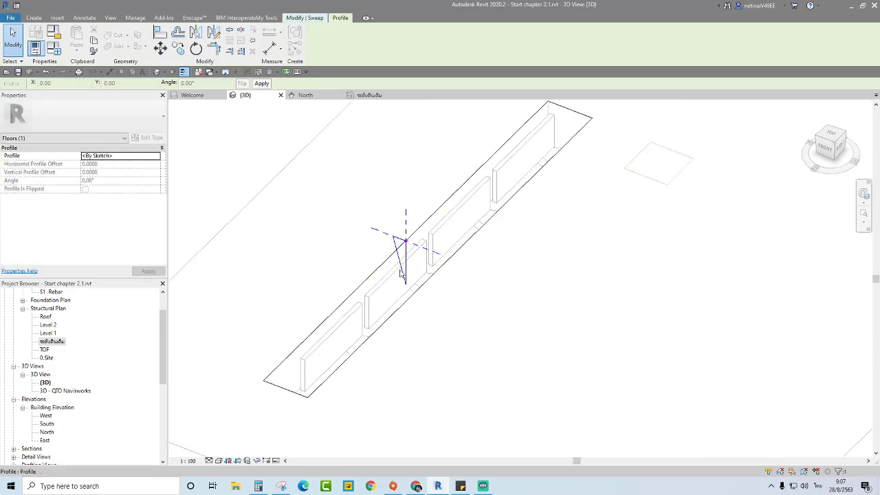
key("Escape")
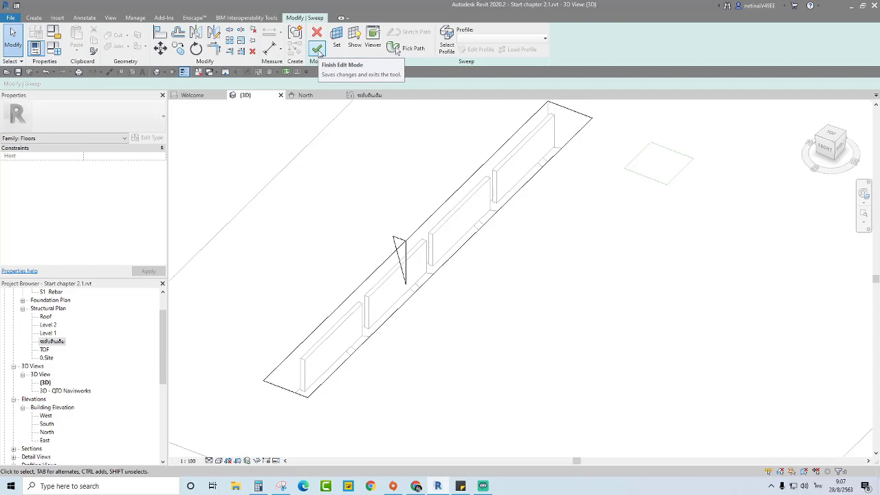
left_click(317, 50)
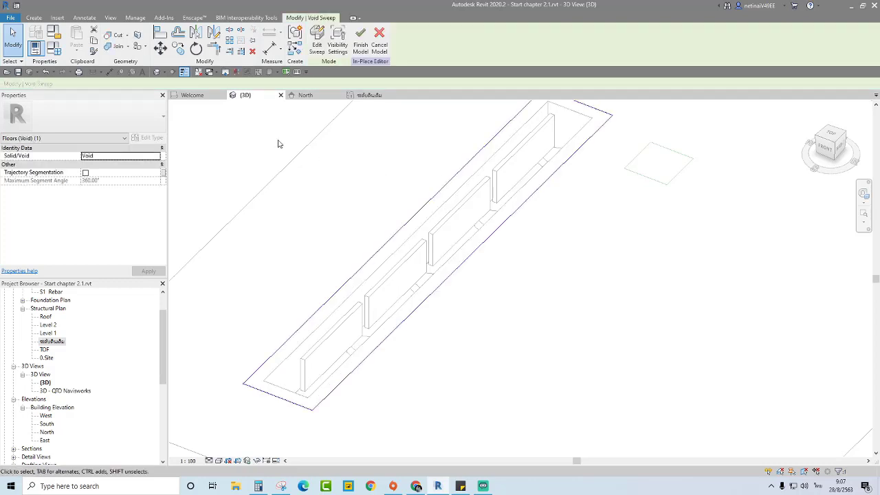
Step: Deselect the sweep and orbit to inspect the 75° sloped banks around the pit
mouse_move(529, 358)
middle_mouse_down("shift")
mouse_move(554, 314)
mouse_move(552, 329)
mouse_move(313, 210)
middle_mouse_up("shift")
left_click(247, 158)
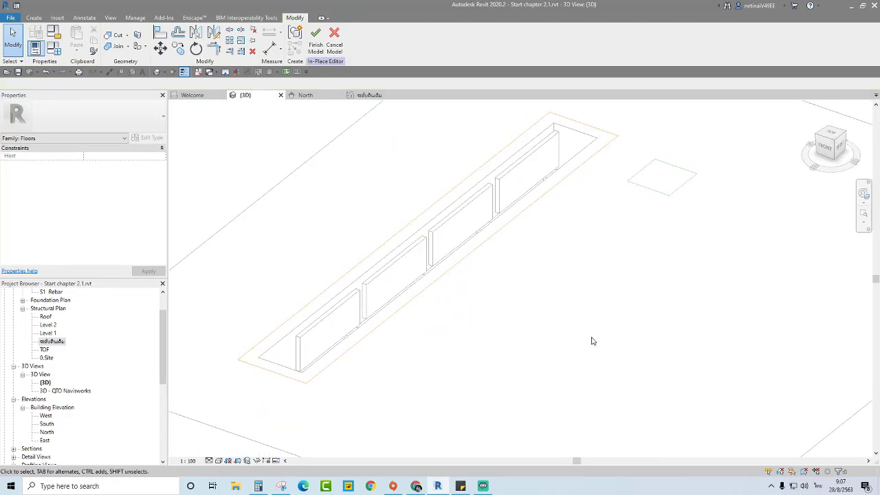
mouse_move(592, 341)
middle_mouse_down("shift")
mouse_move(579, 365)
mouse_move(616, 304)
mouse_move(648, 275)
mouse_move(594, 359)
middle_mouse_up("shift")
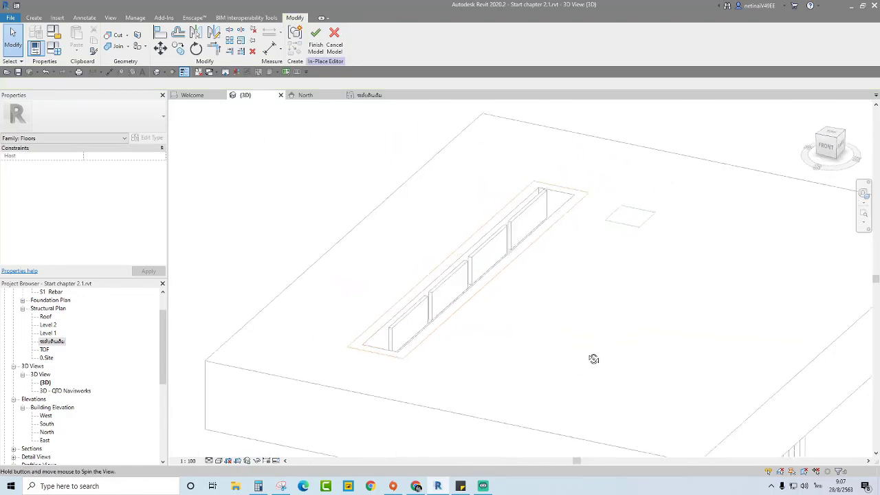
scroll(481, 369, "up", 2)
scroll(383, 334, "up", 2)
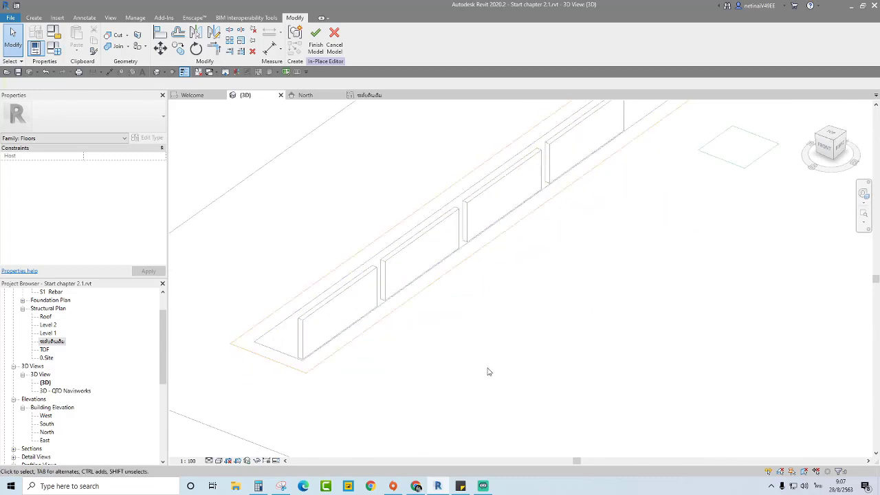
scroll(488, 371, "down", 2)
middle_click_drag(515, 382, 501, 381, "shift")
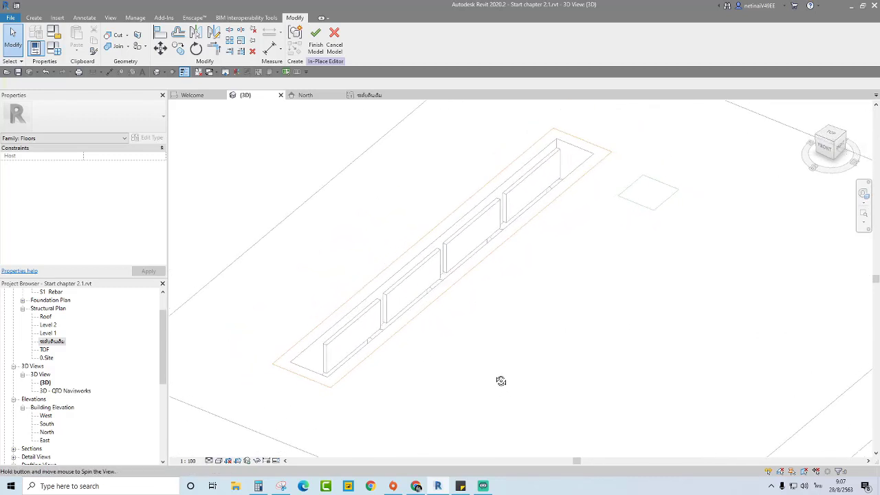
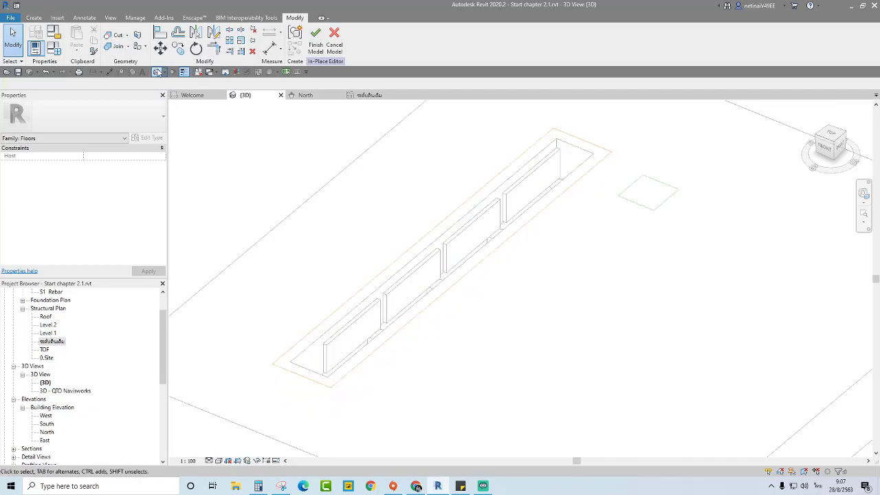
Step: Cut the earth floor slab with the trench void sweep
left_click(114, 35)
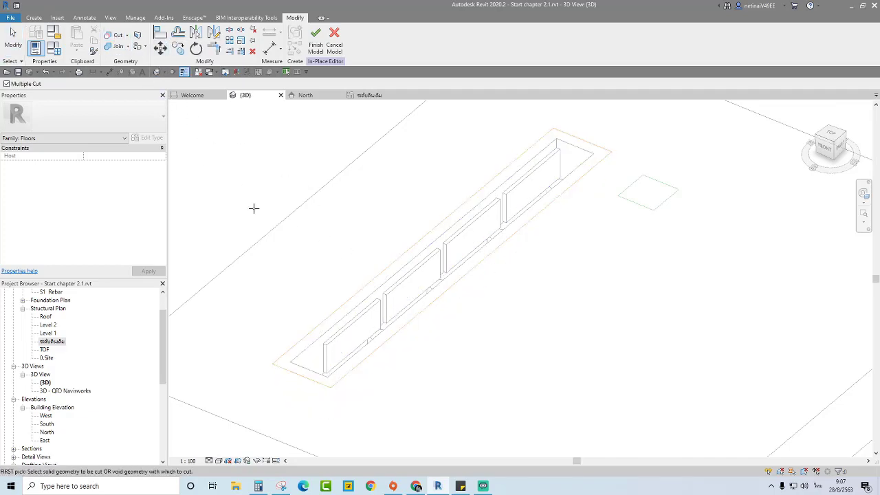
left_click(270, 227)
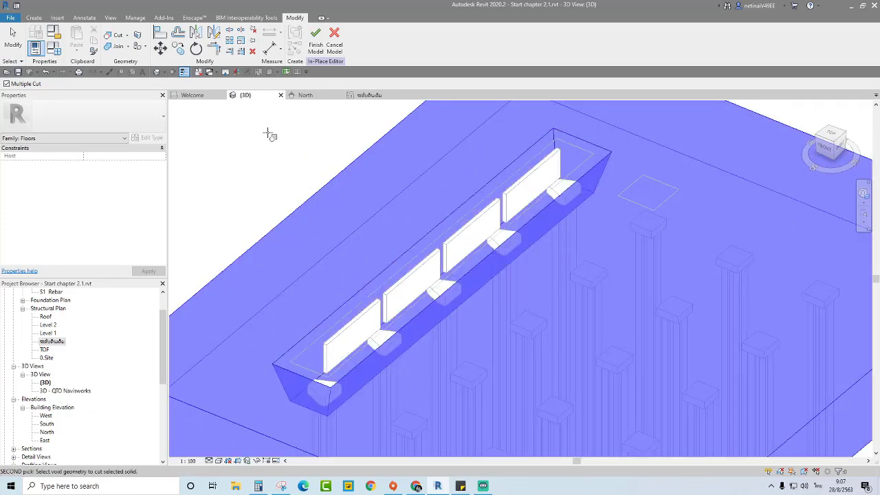
key("Escape")
Step: Orbit to a front view and finish the in-place model
mouse_move(313, 162)
middle_mouse_down("shift")
mouse_move(499, 287)
mouse_move(563, 355)
mouse_move(585, 340)
mouse_move(577, 308)
mouse_move(514, 330)
mouse_move(508, 355)
mouse_move(461, 305)
mouse_move(475, 323)
mouse_move(505, 282)
mouse_move(519, 284)
mouse_move(516, 298)
middle_mouse_up("shift")
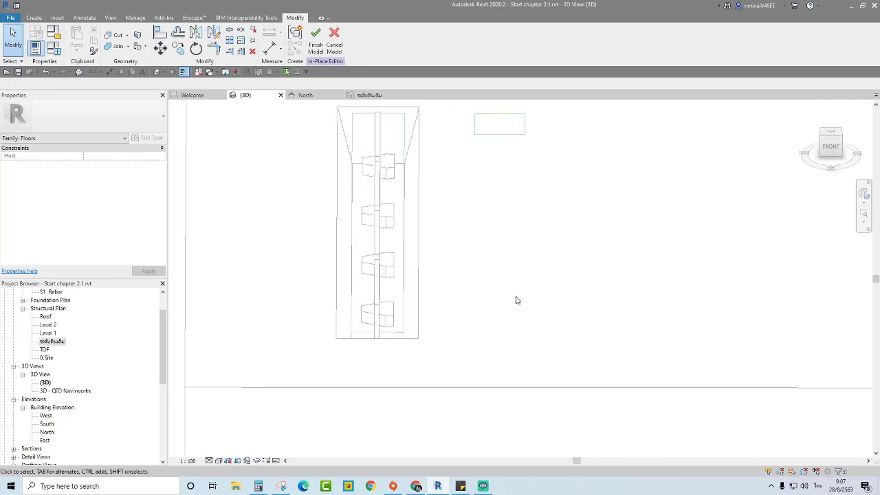
left_click(418, 177)
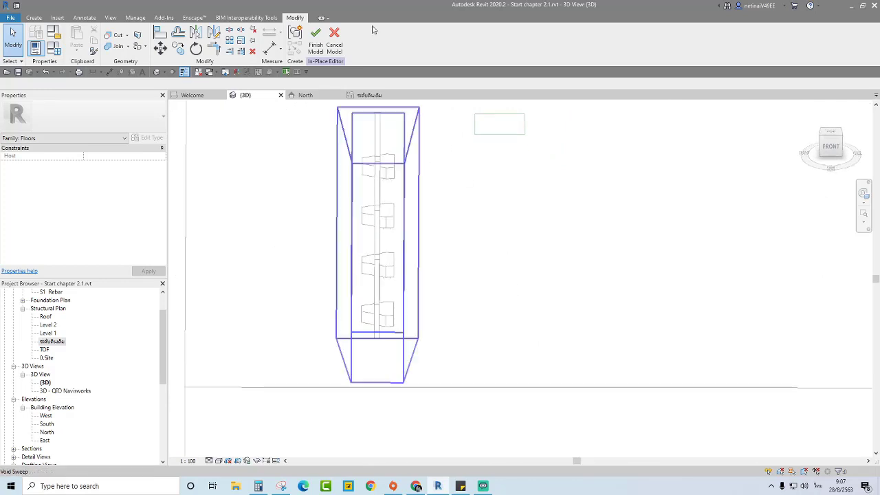
left_click(315, 44)
scroll(441, 213, "down", 3)
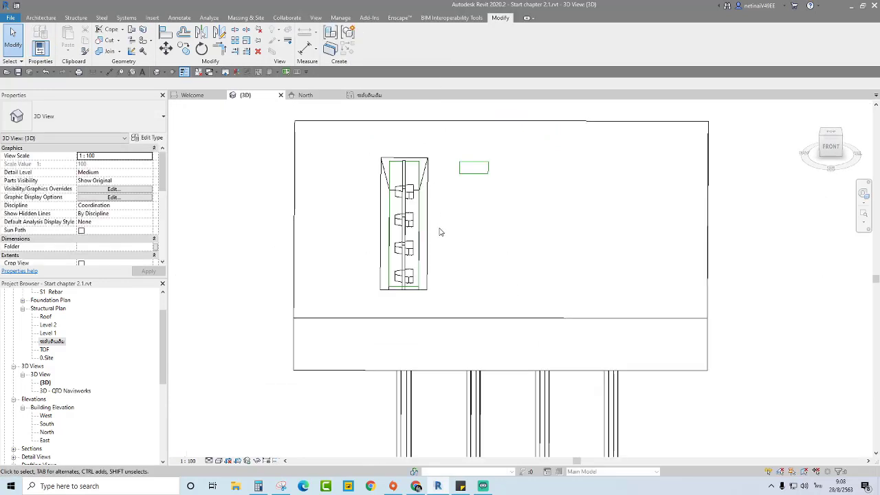
mouse_move(440, 226)
middle_mouse_down("shift")
mouse_move(474, 333)
mouse_move(440, 275)
middle_mouse_up("shift")
scroll(219, 224, "up", 3)
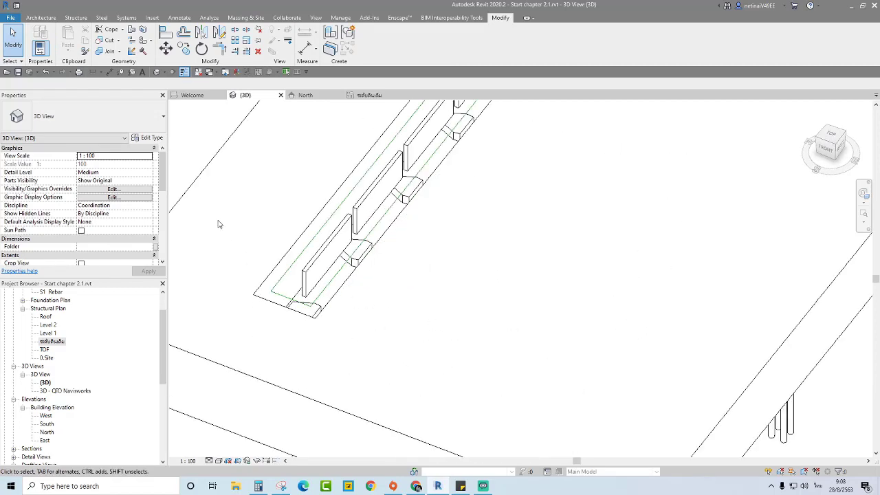
left_click(220, 153)
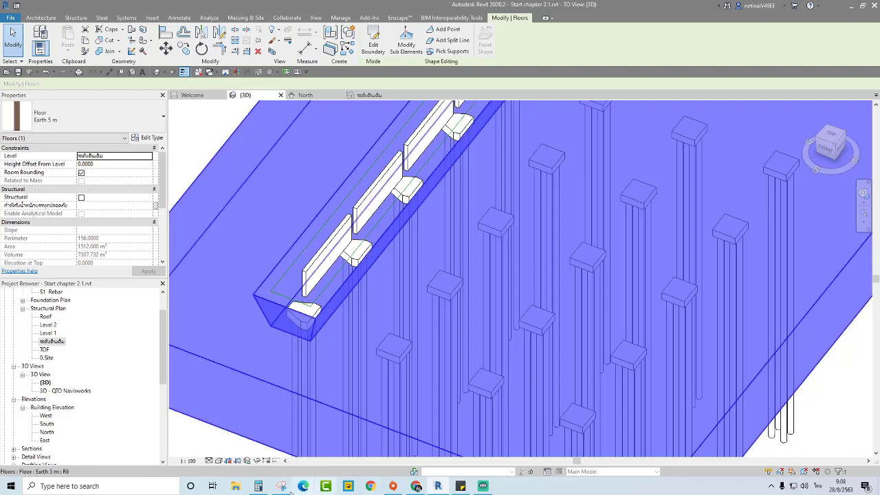
left_click(257, 486)
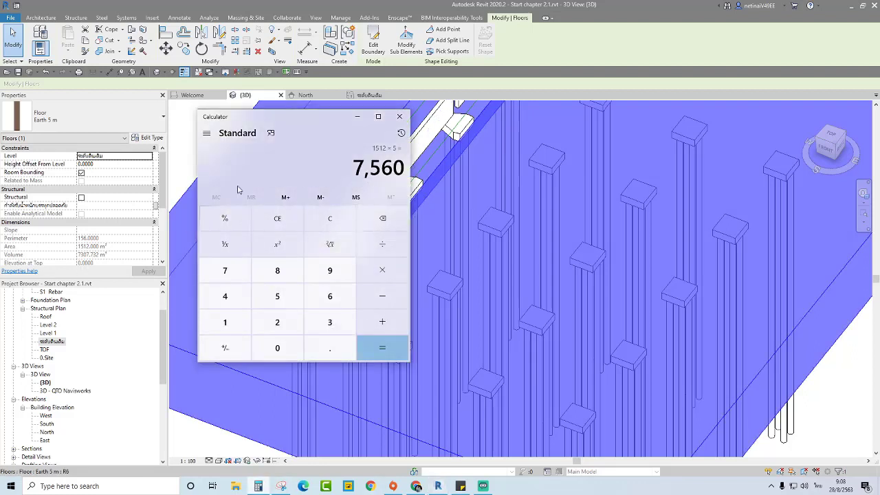
left_click(357, 116)
scroll(282, 210, "down", 3)
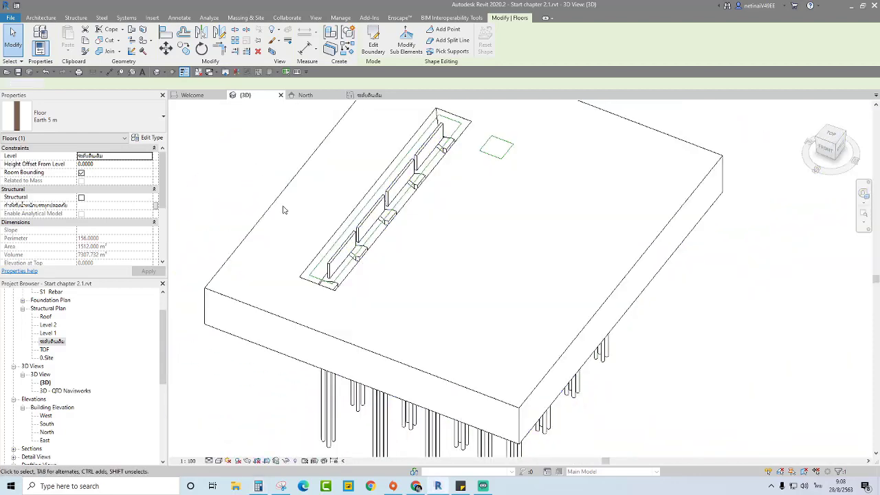
key("Escape")
mouse_move(282, 210)
middle_mouse_down("shift")
mouse_move(486, 284)
mouse_move(463, 376)
mouse_move(400, 383)
middle_mouse_up("shift")
scroll(481, 202, "up", 2)
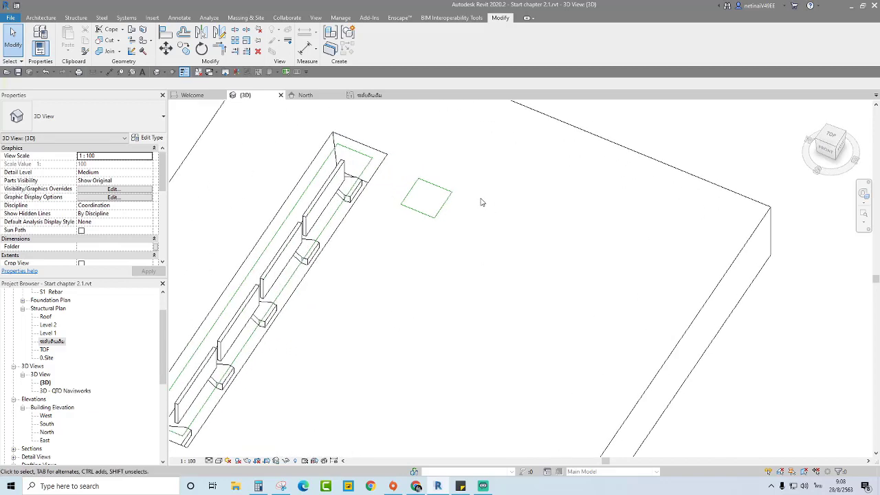
scroll(457, 235, "down", 3)
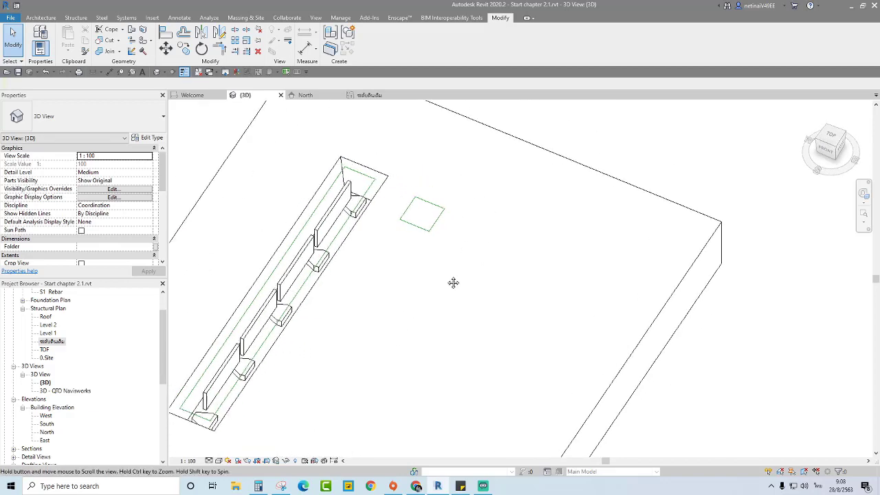
scroll(457, 235, "up", 3)
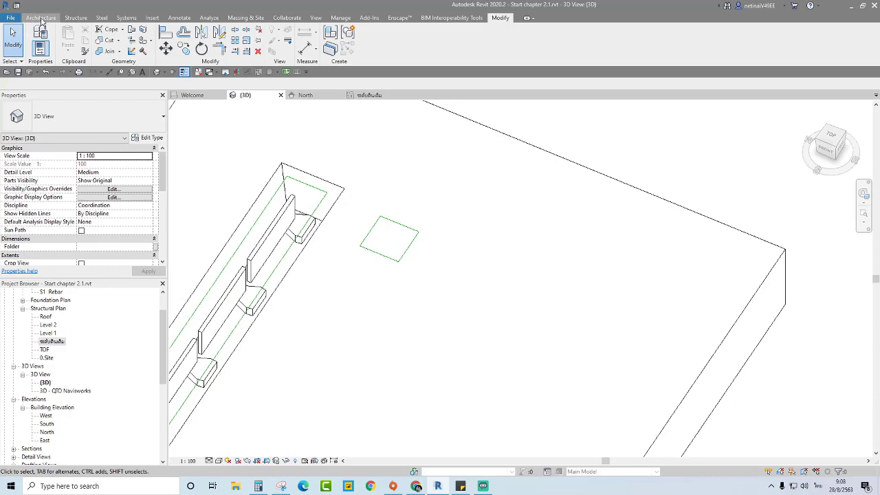
left_click(41, 17)
Step: Create a new in-place model in the Floors category, keeping the default name
left_click(101, 51)
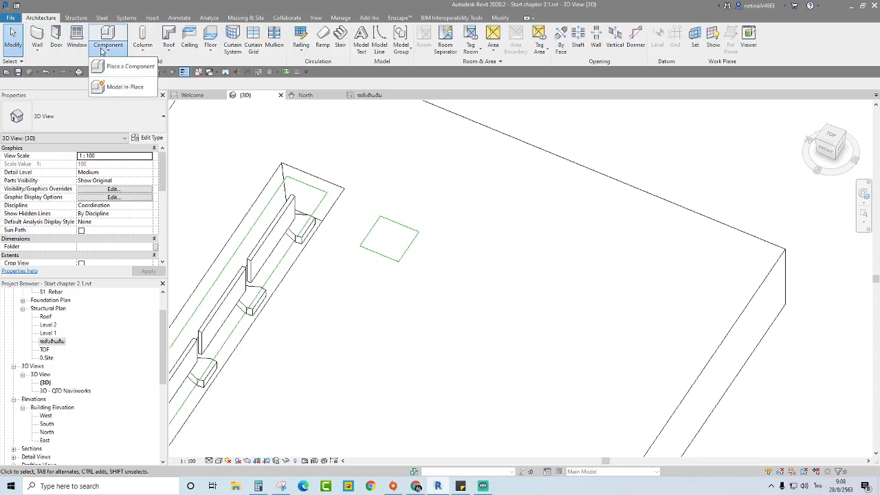
left_click(125, 87)
left_click(253, 221)
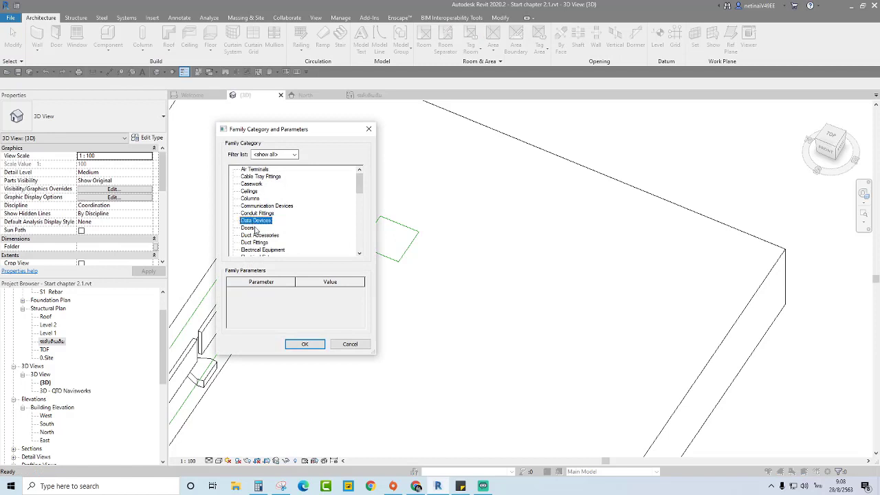
scroll(255, 229, "down", 2)
left_click(249, 242)
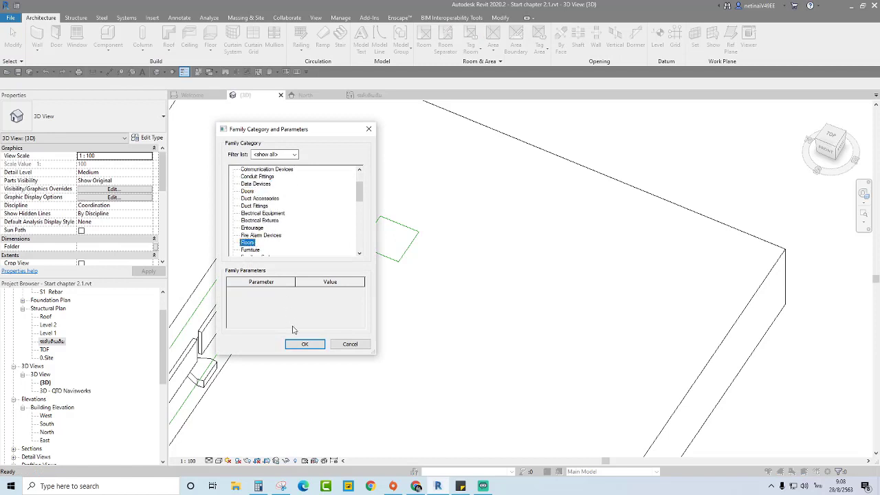
left_click(305, 344)
type("ชุดพื้น 2")
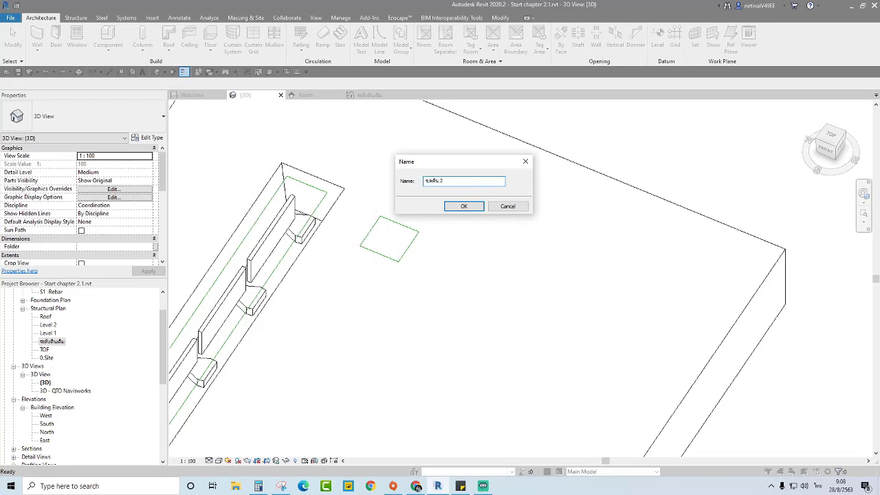
left_click(464, 206)
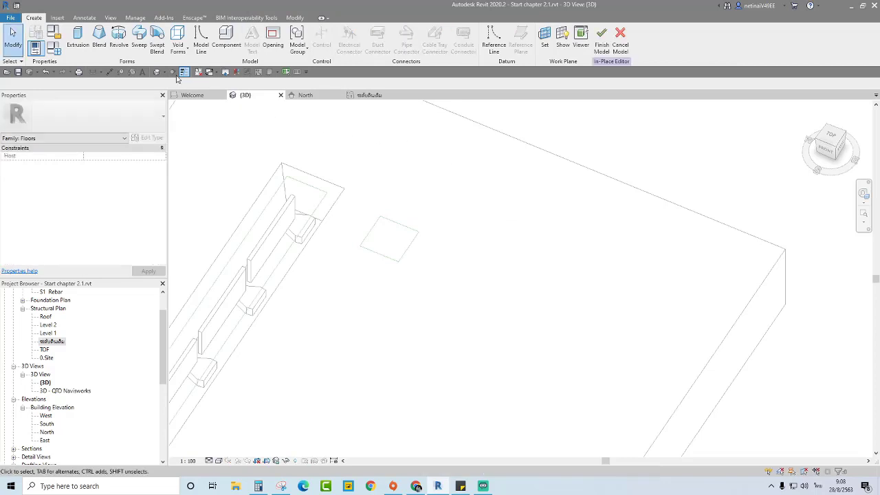
Step: Start a void extrusion sketched on the ระดับดินเดิม level work plane
left_click(178, 45)
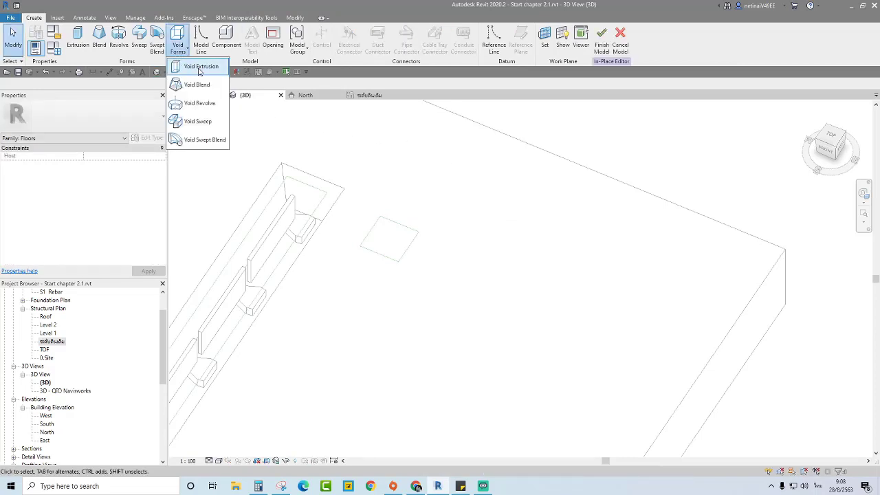
left_click(199, 67)
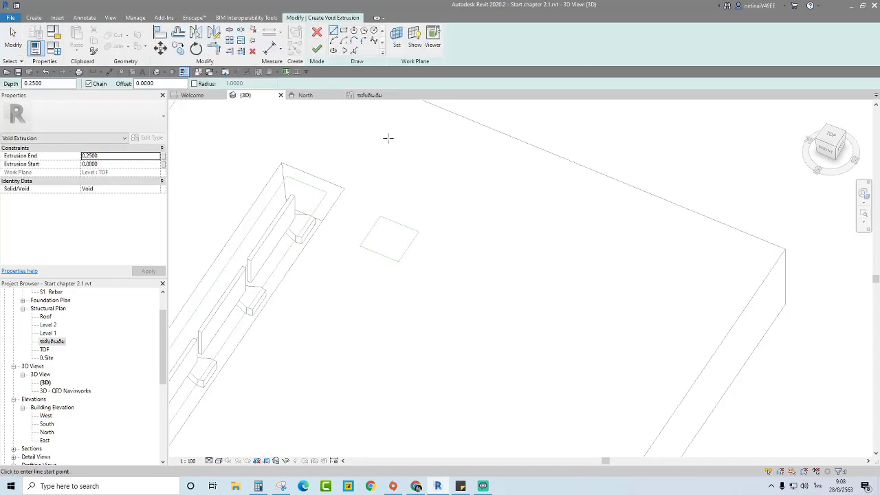
left_click(353, 51)
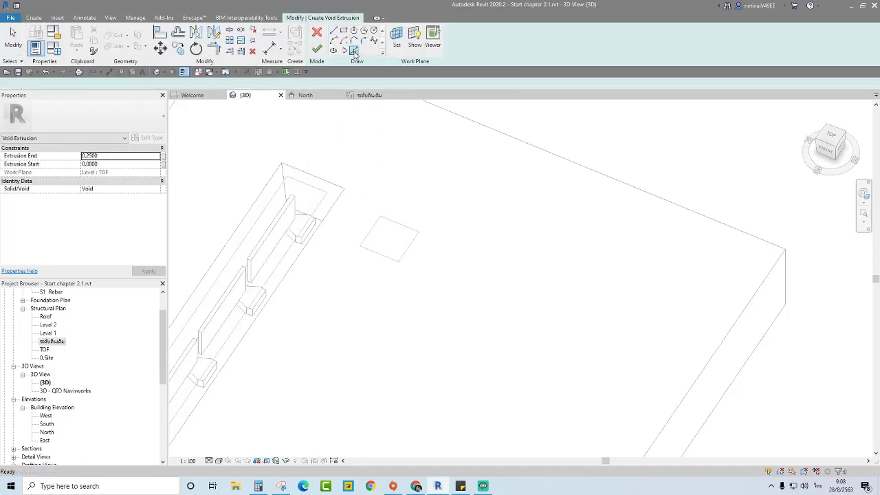
left_click(375, 230)
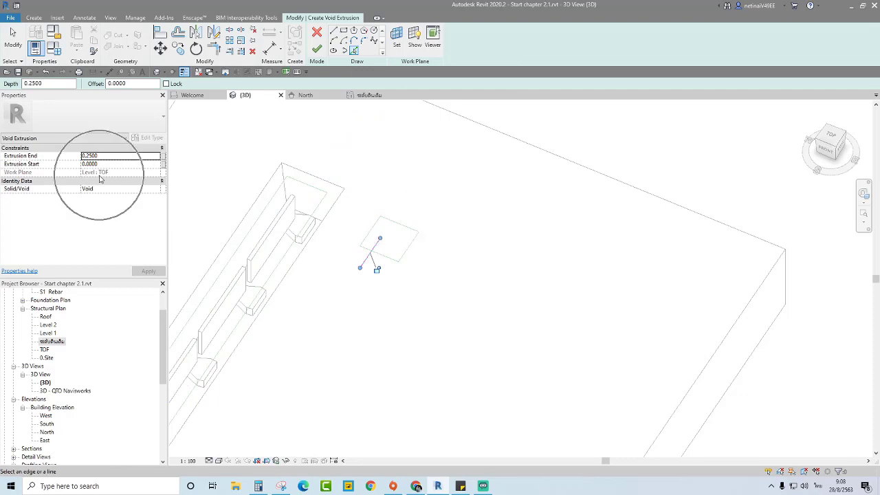
key("ctrl+z")
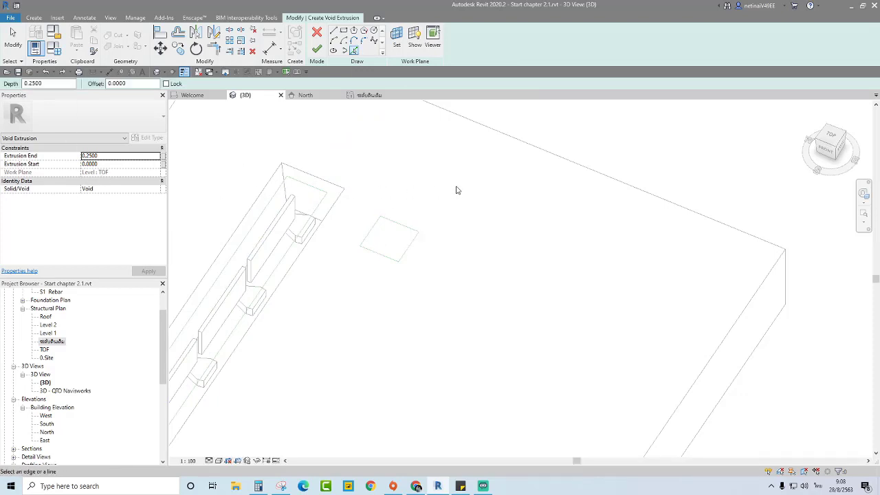
left_click(397, 46)
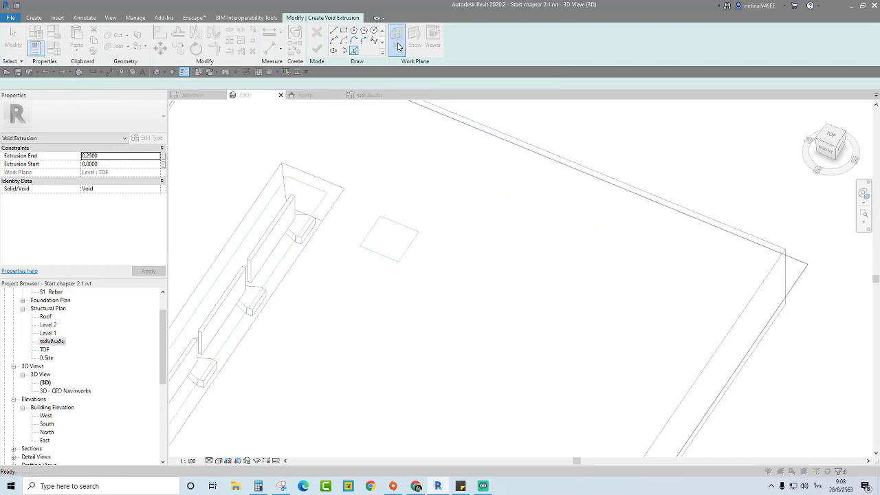
left_click(260, 229)
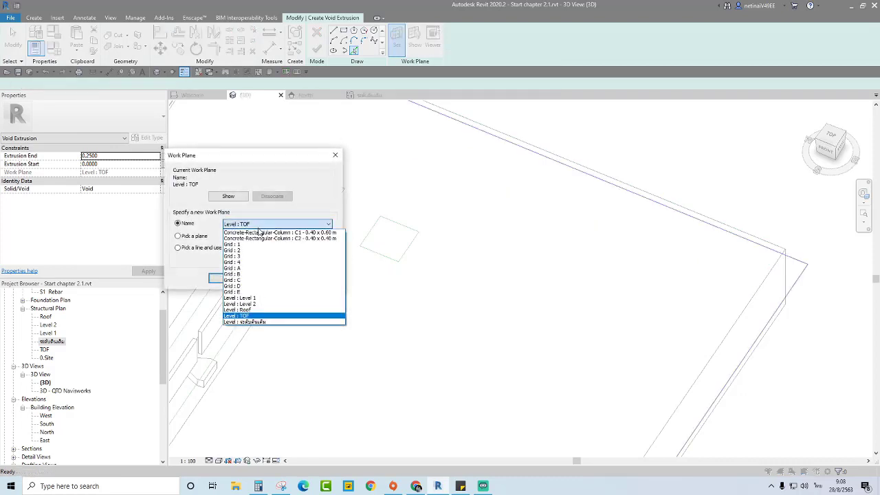
left_click(262, 321)
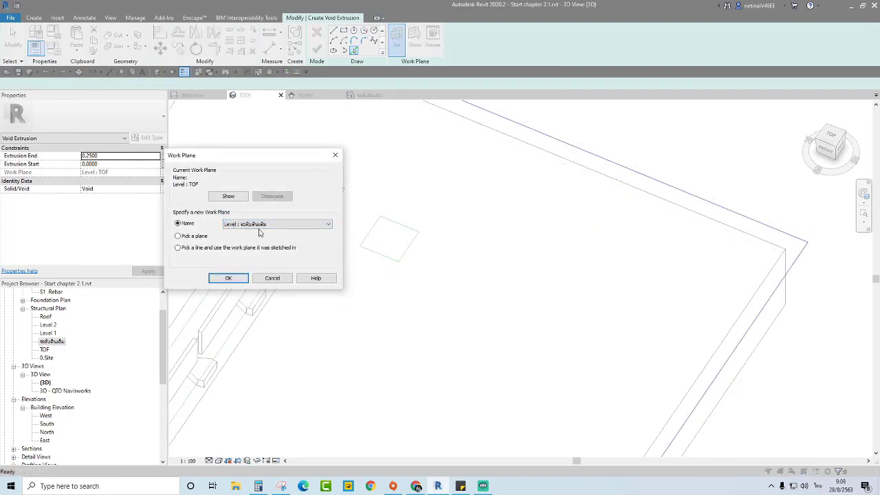
left_click(228, 278)
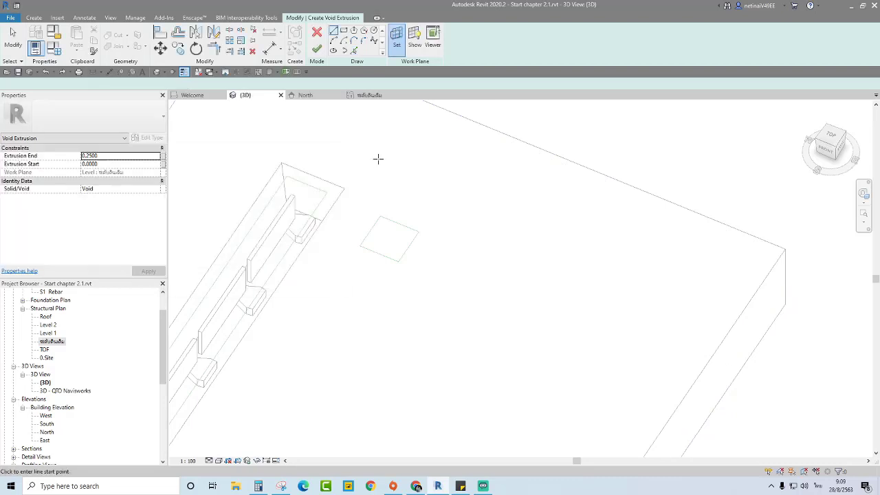
Step: Trace the square's four edges and finish the void with extrusion end -2.75
left_click(354, 52)
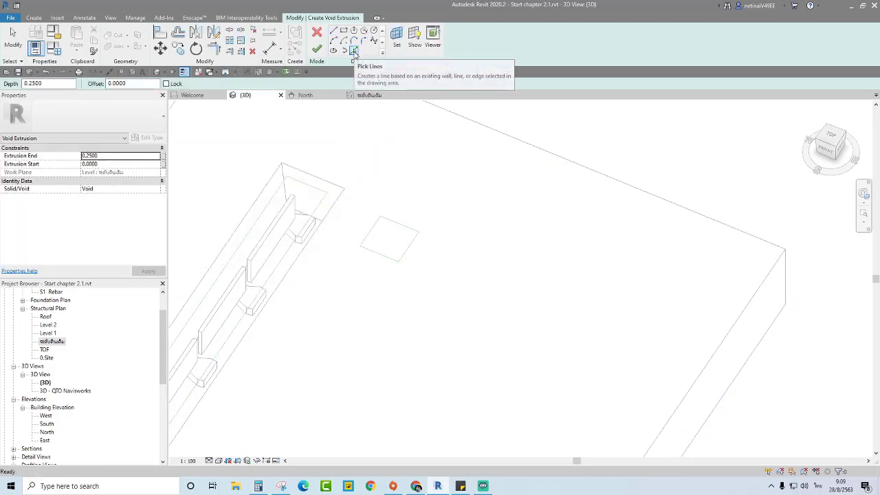
left_click(370, 232)
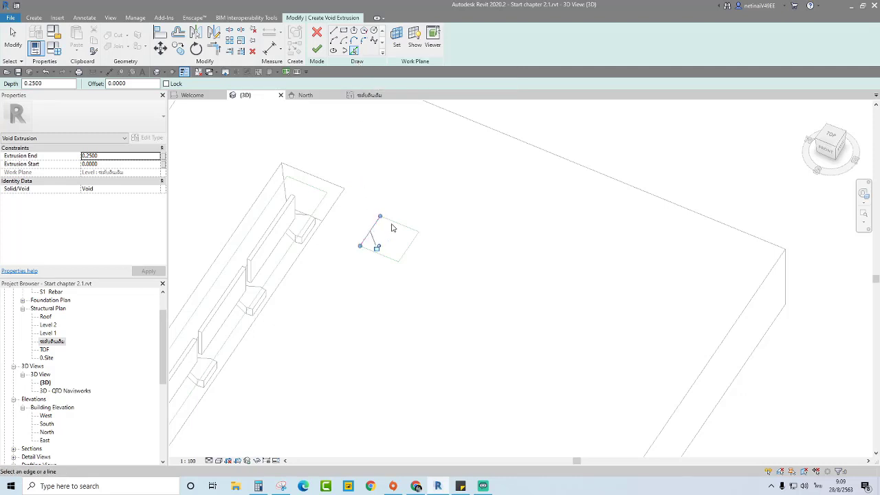
left_click(395, 229)
left_click(409, 246)
left_click(381, 253)
double_click(113, 156)
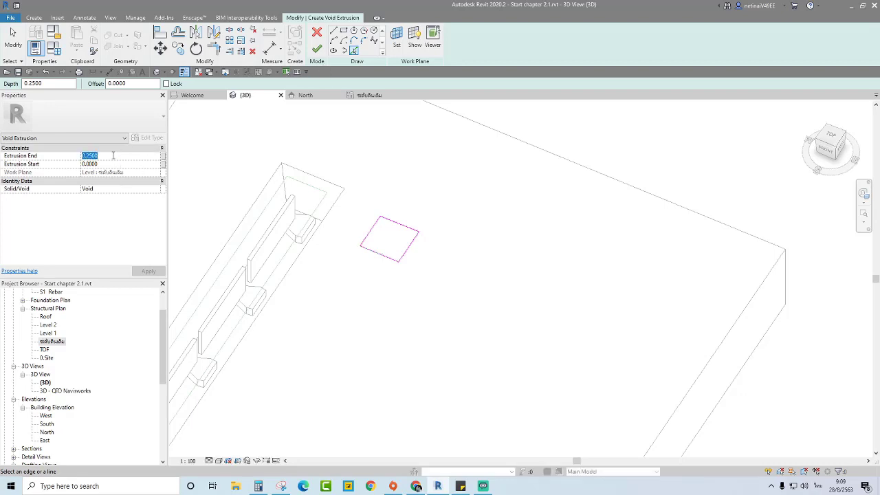
type("-2")
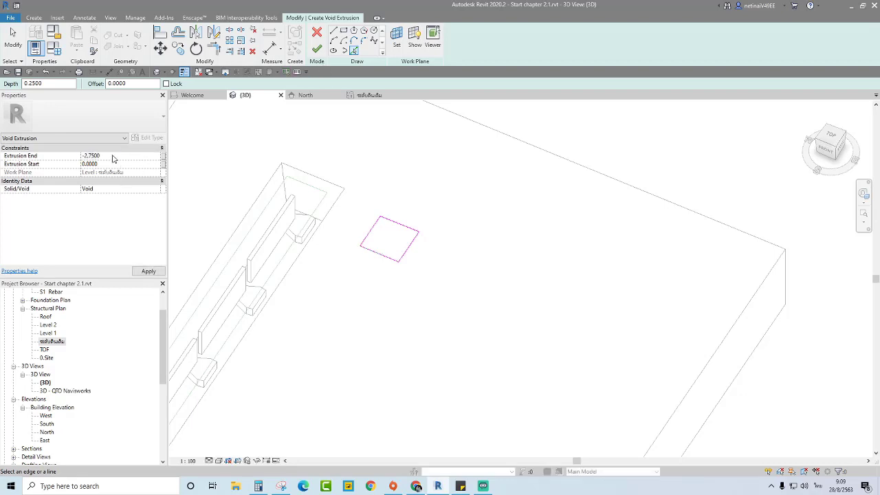
left_click(398, 181)
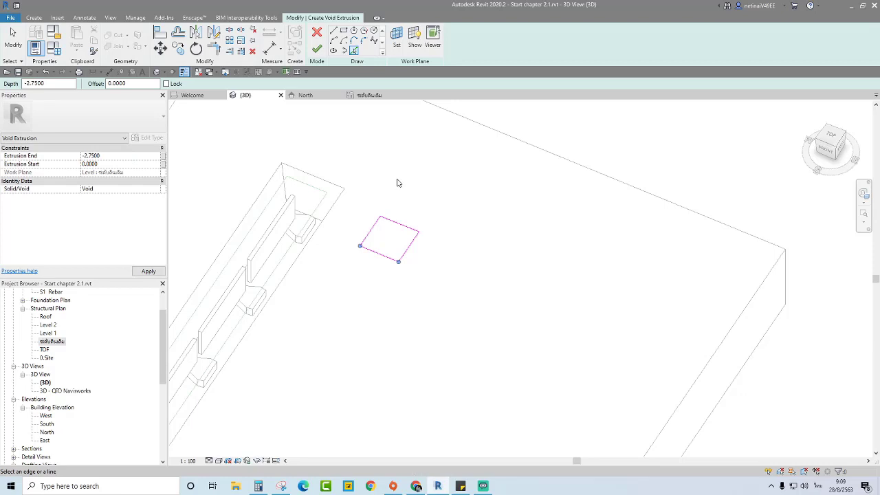
left_click(317, 51)
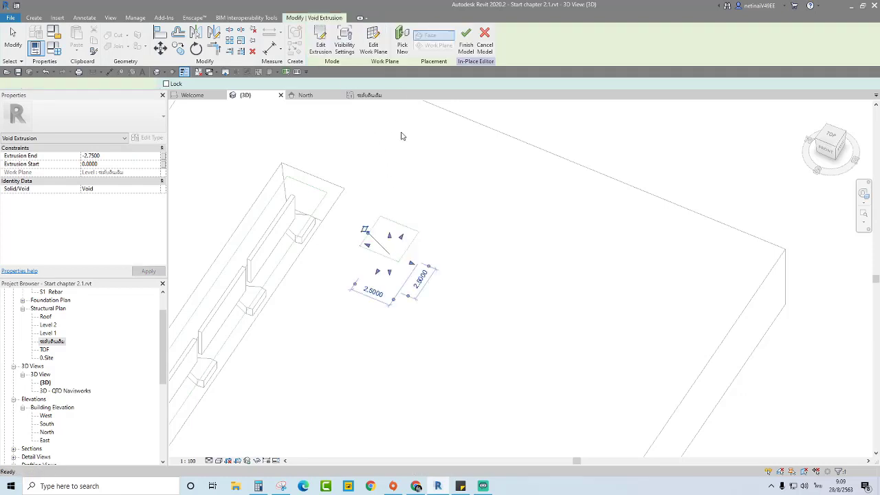
left_click(527, 117)
Step: Cut the earth floor with the square void box and orbit to inspect the pit
mouse_move(517, 115)
middle_mouse_down()
mouse_move(506, 165)
mouse_move(450, 199)
middle_mouse_up()
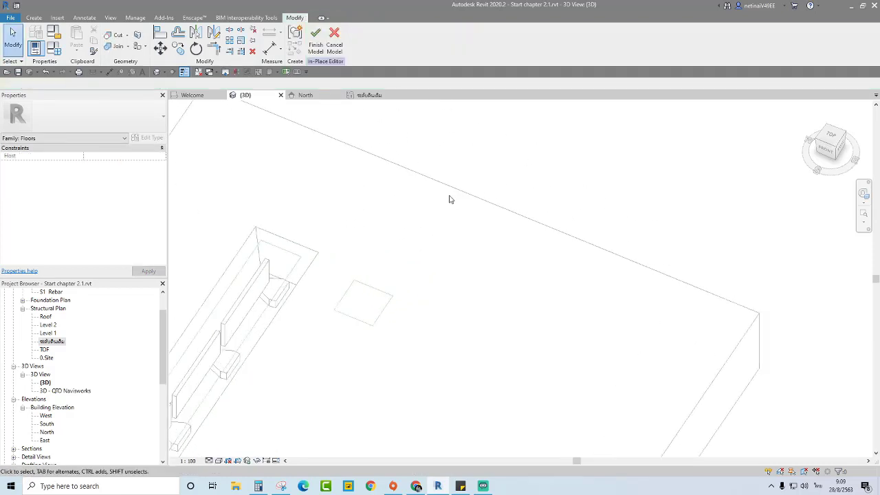
scroll(358, 321, "up", 2)
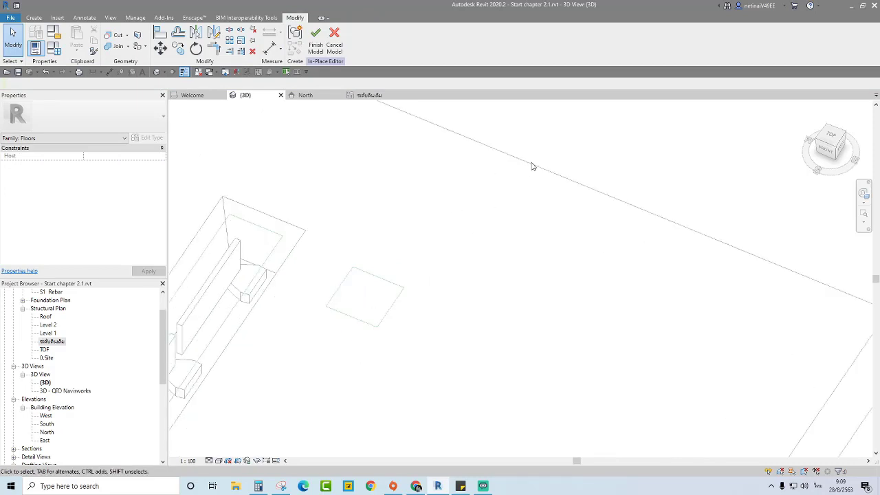
left_click(116, 34)
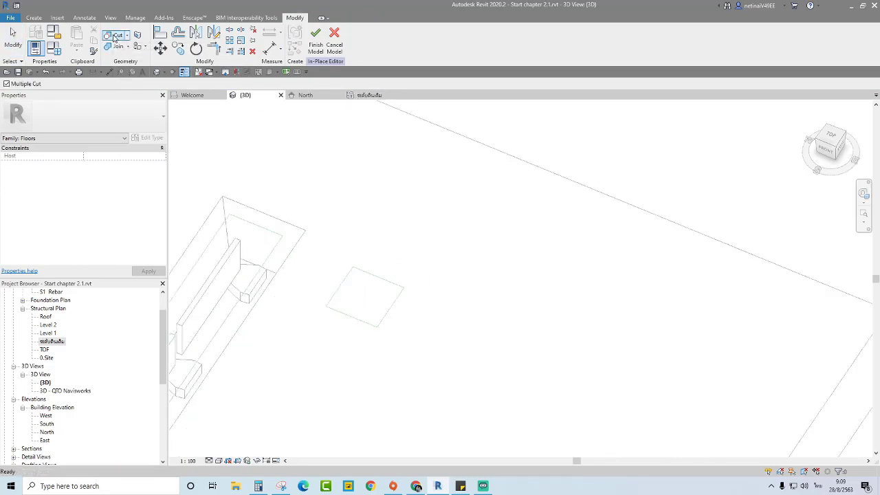
left_click(513, 151)
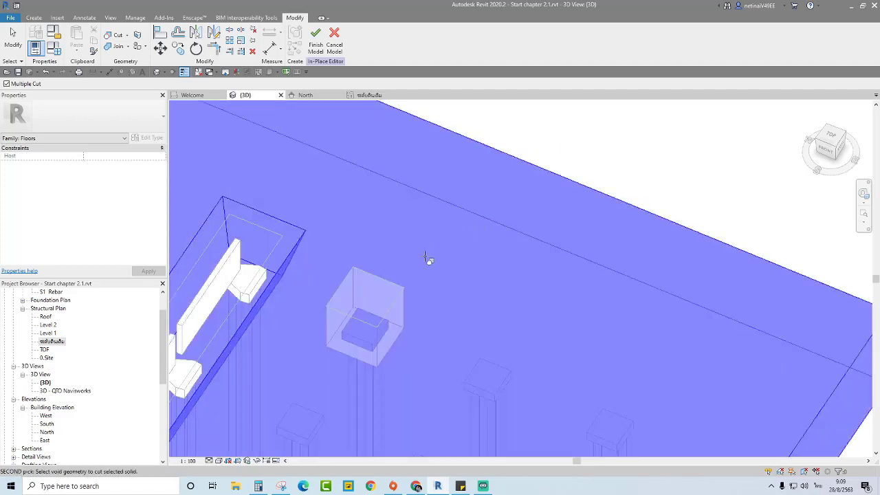
left_click(398, 283)
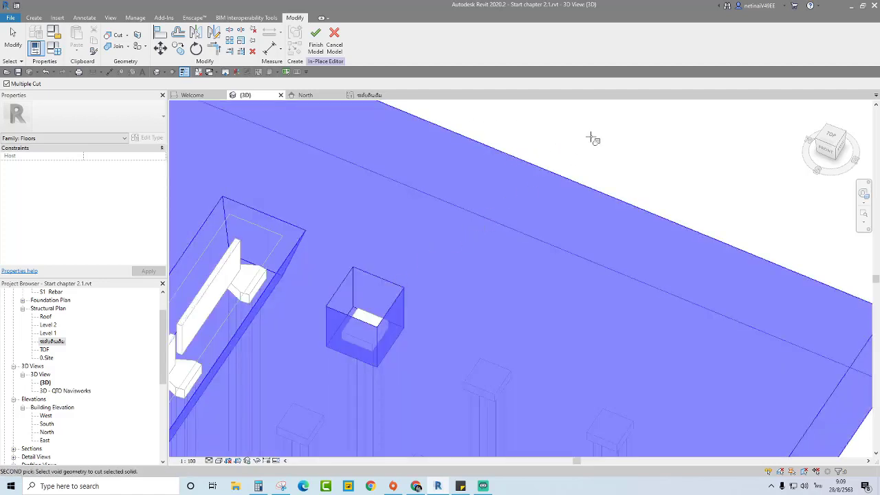
key("Escape")
mouse_move(589, 142)
middle_mouse_down("shift")
mouse_move(573, 144)
mouse_move(604, 250)
mouse_move(595, 288)
mouse_move(495, 281)
mouse_move(486, 196)
mouse_move(433, 217)
middle_mouse_up("shift")
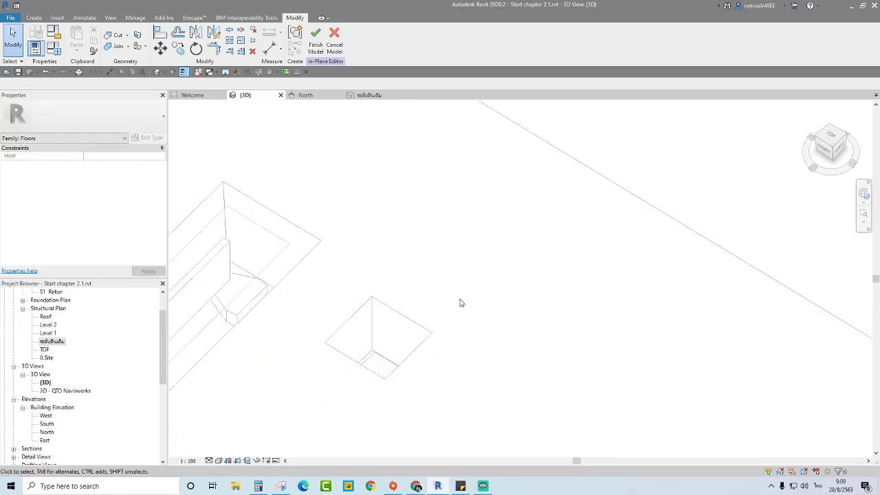
mouse_move(459, 300)
middle_mouse_down("shift")
mouse_move(497, 289)
mouse_move(499, 310)
mouse_move(471, 316)
mouse_move(478, 284)
middle_mouse_up("shift")
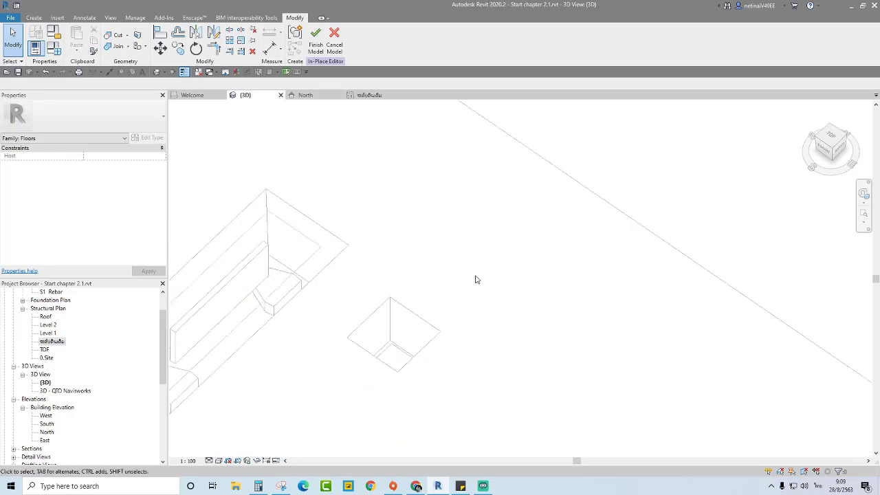
Step: Start a void sweep with its path picked from existing edges
left_click(34, 18)
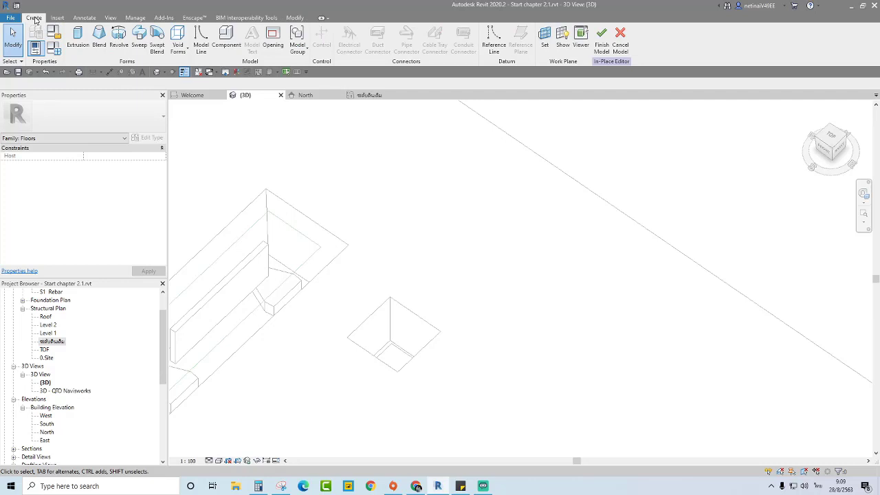
left_click(177, 52)
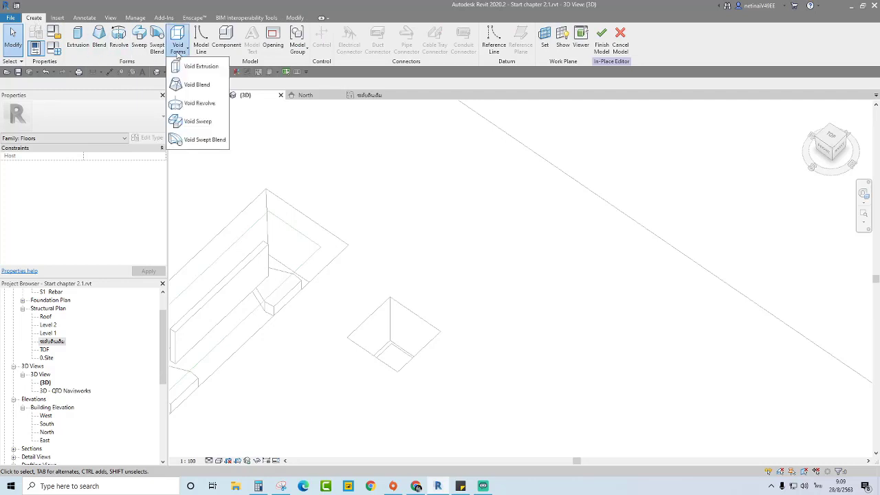
left_click(193, 121)
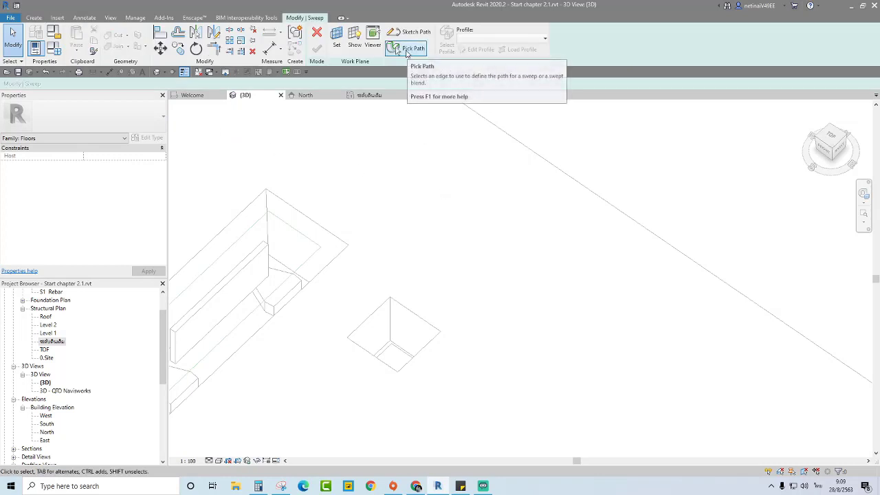
left_click(406, 54)
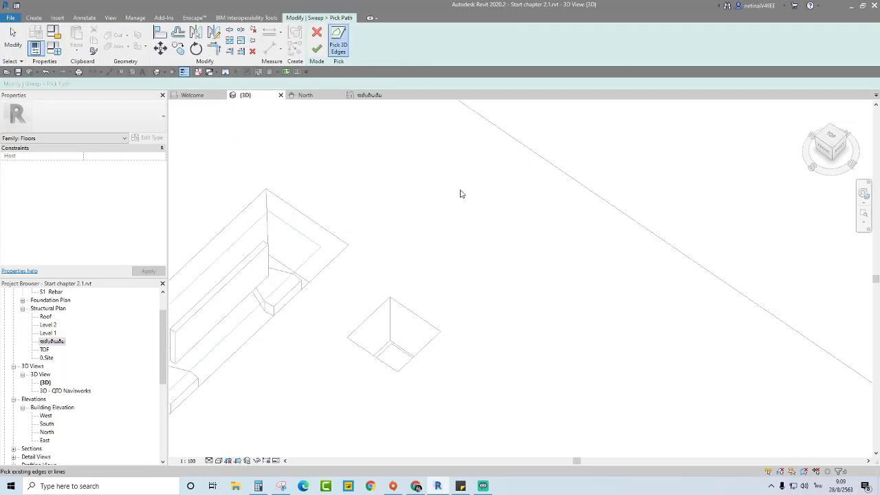
Step: Pick the pit's four top edges as the sweep path and finish it
middle_click_drag(521, 216, 576, 240, "shift")
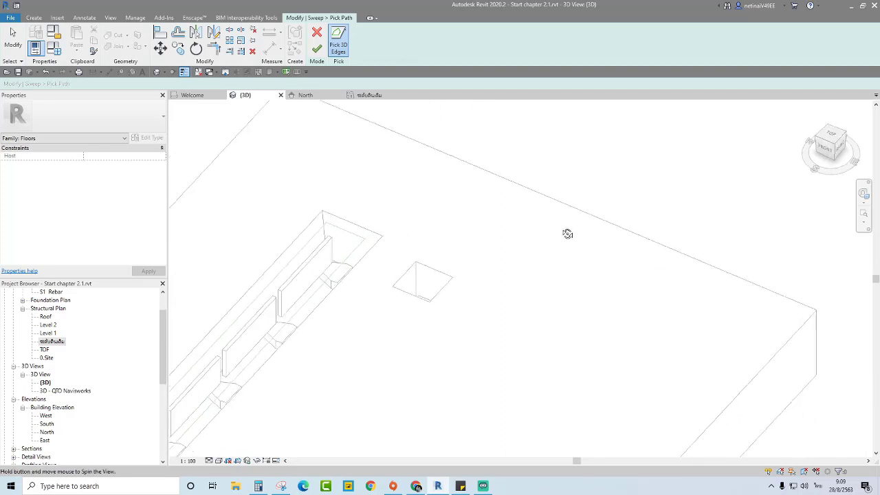
middle_click_drag(576, 239, 414, 264, "shift")
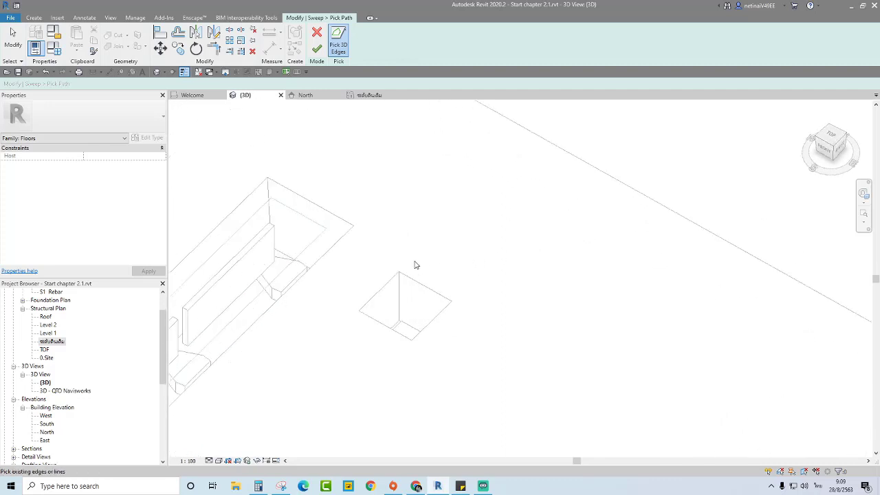
left_click(383, 292)
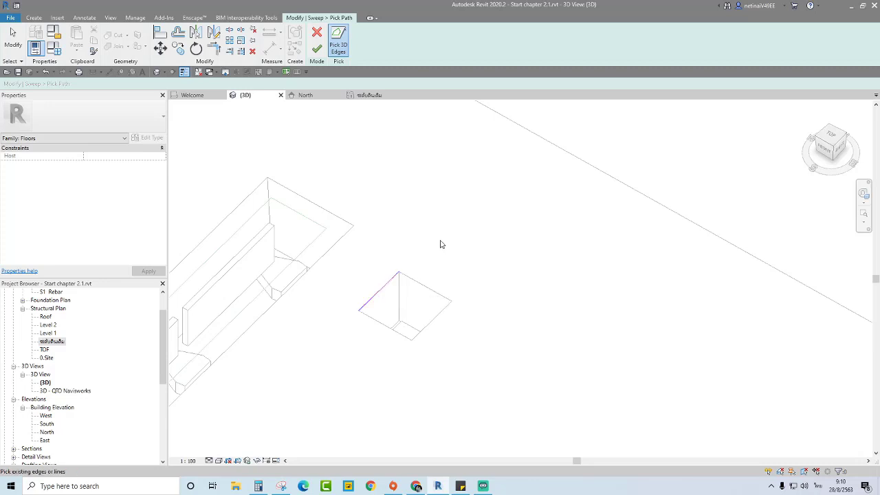
left_click(426, 290)
left_click(439, 315)
left_click(383, 325)
left_click(316, 48)
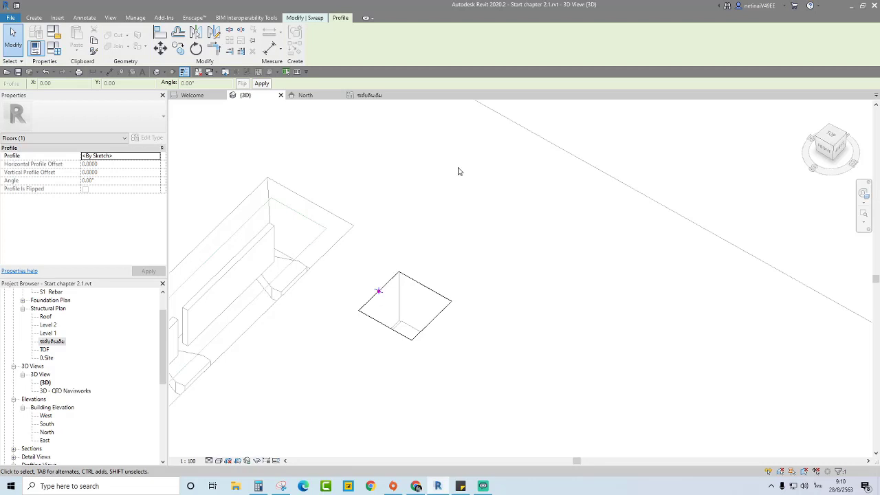
Step: Leave Select Profile and open the void sweep's profile with Edit Profile instead
key("Escape")
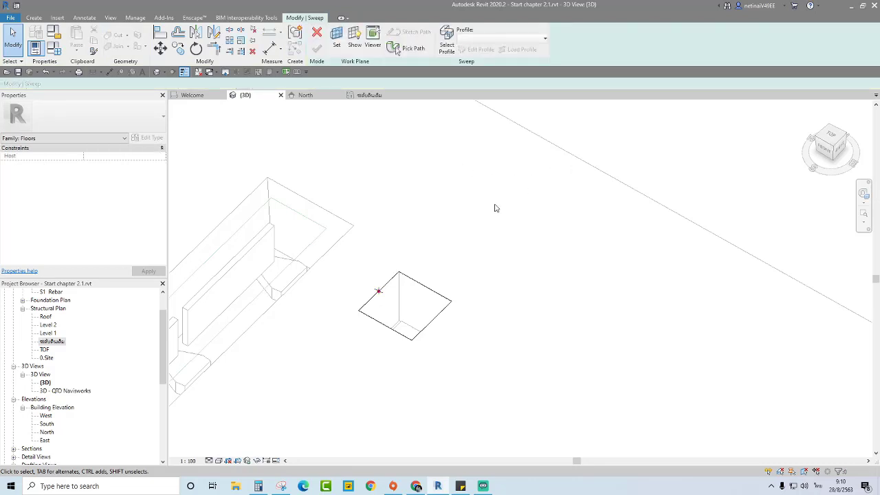
scroll(453, 275, "up", 1)
scroll(448, 284, "up", 1)
scroll(457, 278, "up", 1)
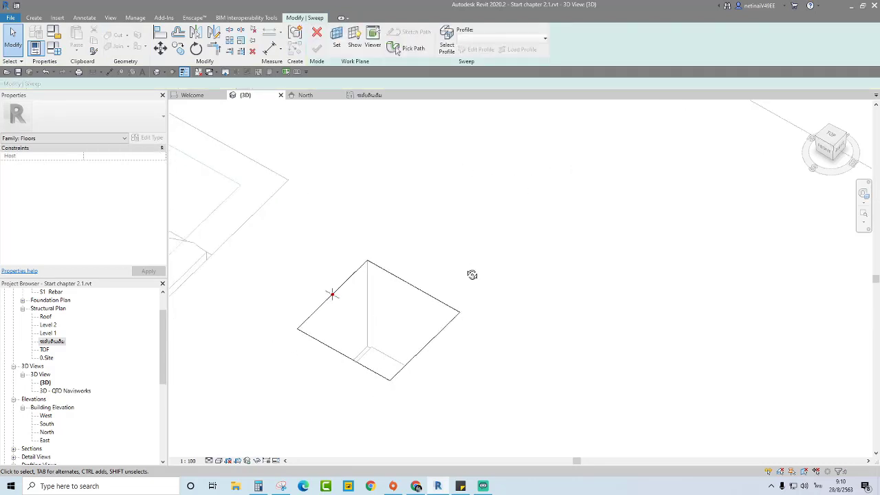
mouse_move(472, 275)
middle_mouse_down("shift")
mouse_move(471, 253)
mouse_move(441, 270)
middle_mouse_up("shift")
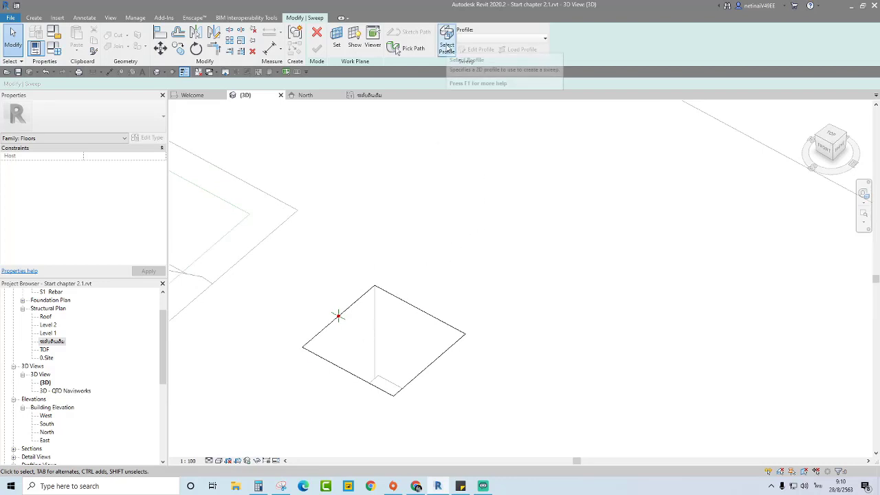
left_click(446, 40)
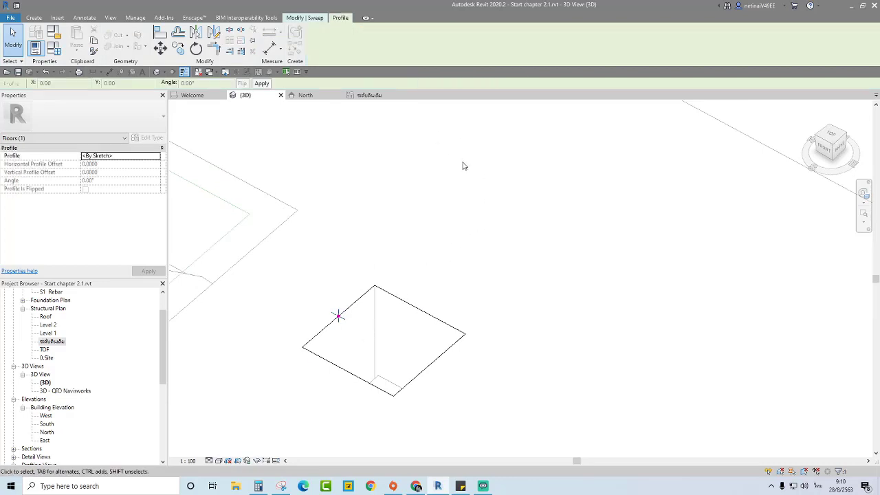
left_click(307, 19)
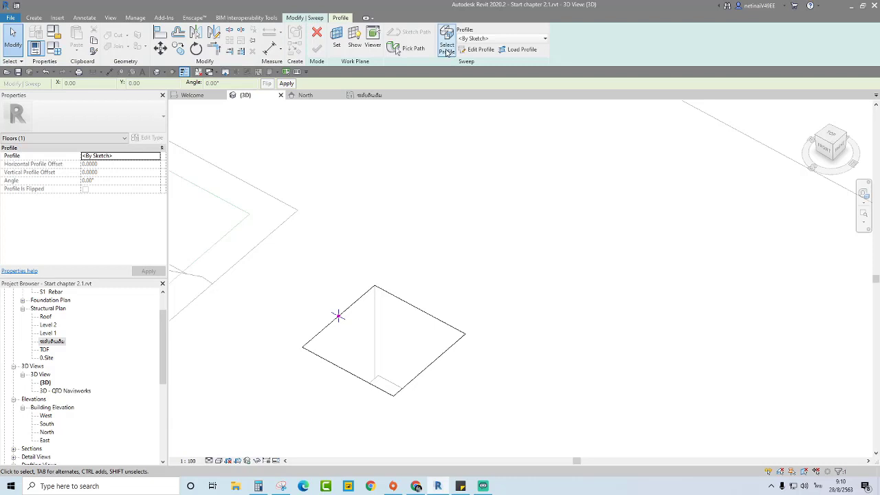
left_click(481, 53)
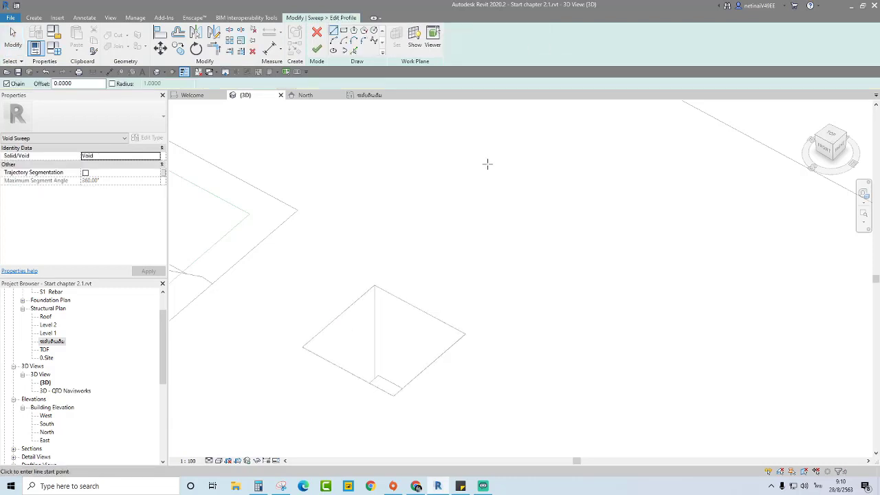
Step: In the North elevation, draw the closed triangular profile with a 2.8 vertical edge and sloped side
left_click(313, 97)
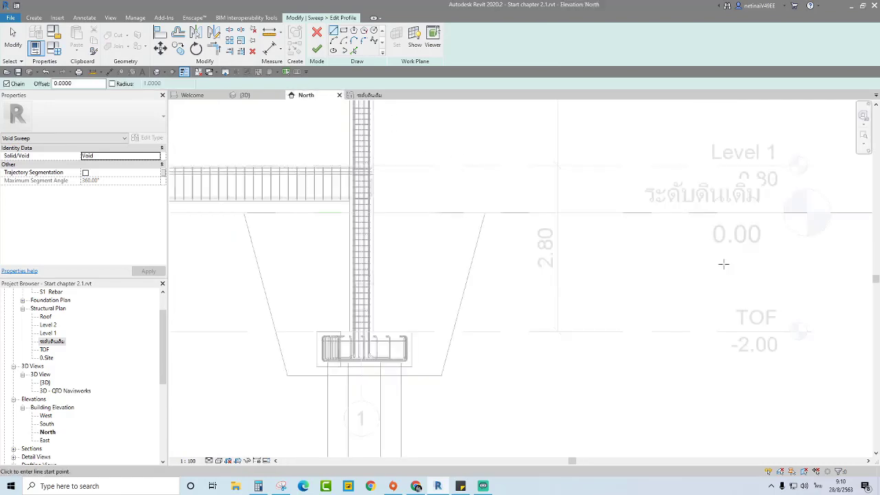
scroll(694, 265, "down", 2)
scroll(694, 265, "down", 2)
scroll(455, 276, "up", 2)
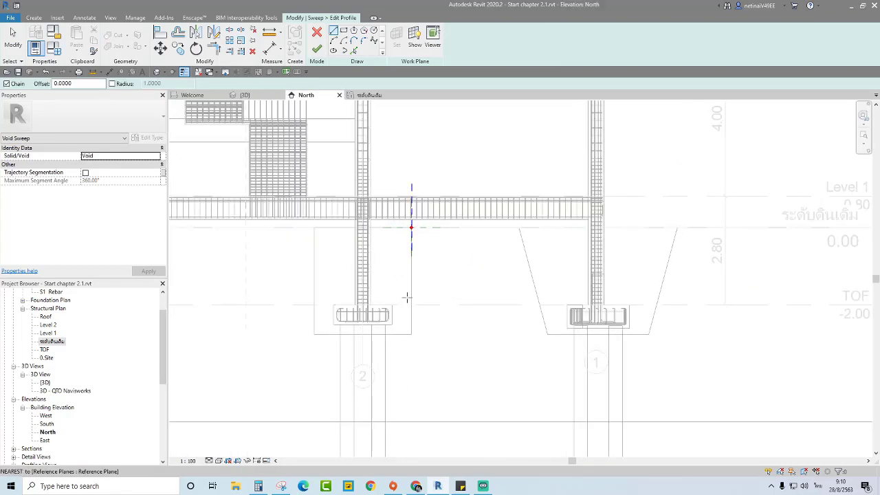
left_click(412, 217)
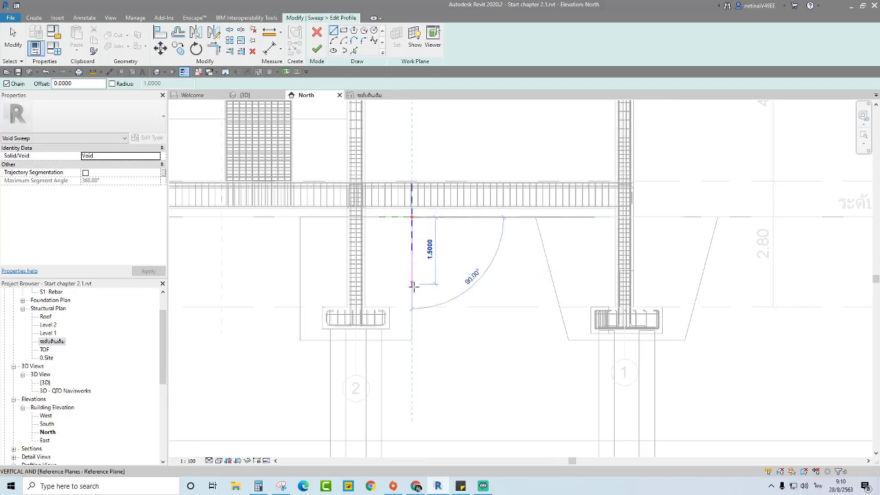
type("2.8")
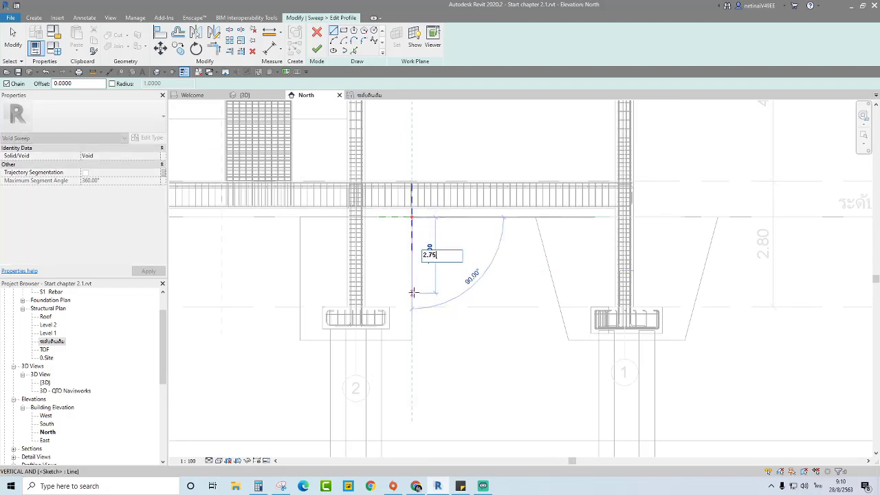
key("Return")
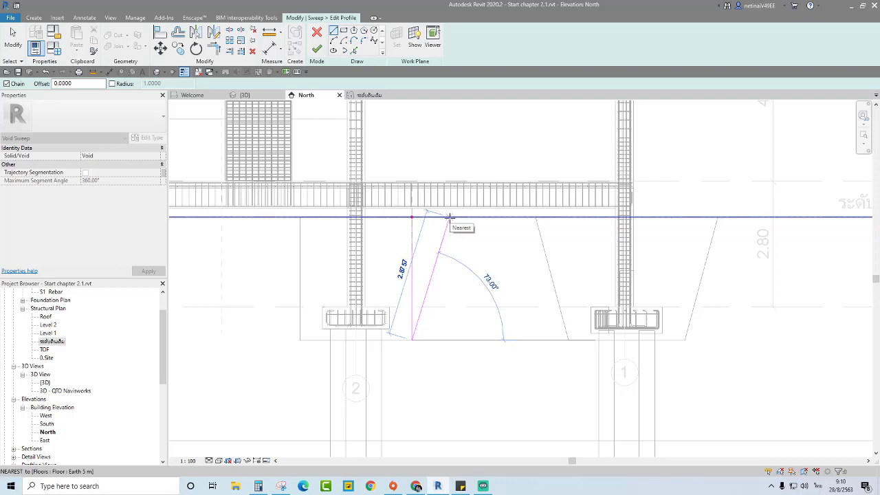
left_click(445, 217)
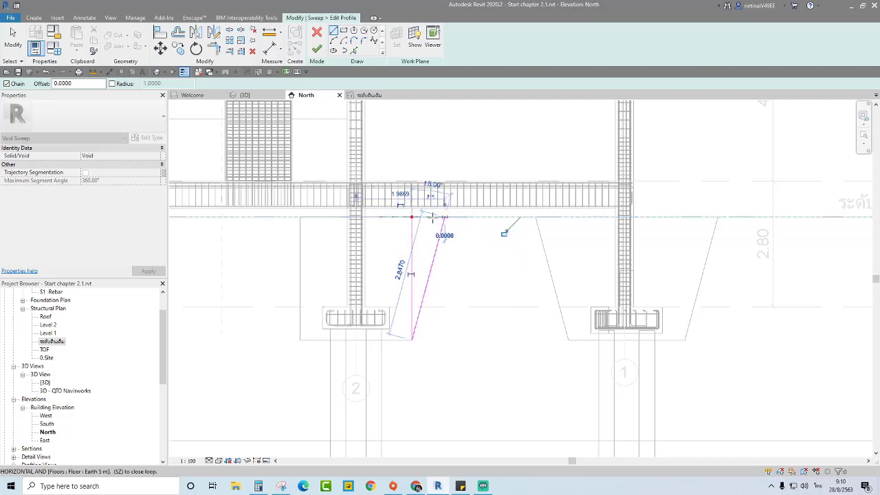
left_click(412, 217)
key("Escape")
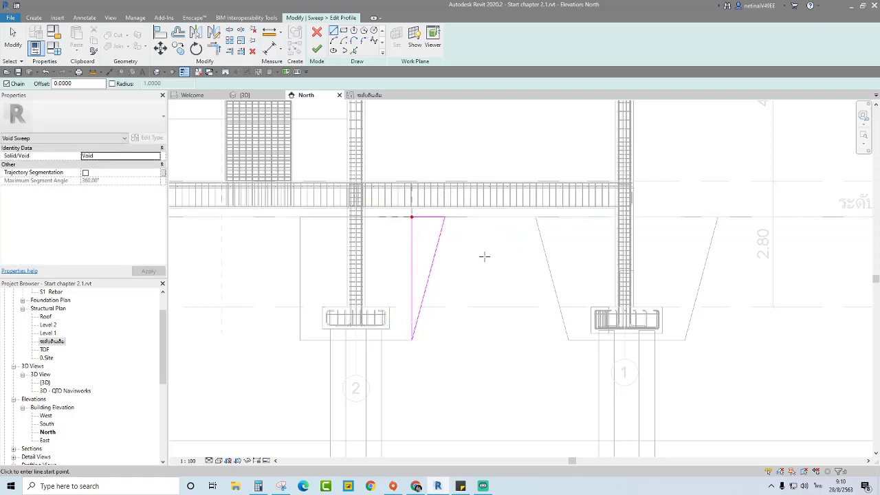
key("Escape")
Step: Return to the 3D view of the model
scroll(478, 264, "down", 2)
scroll(475, 262, "up", 1)
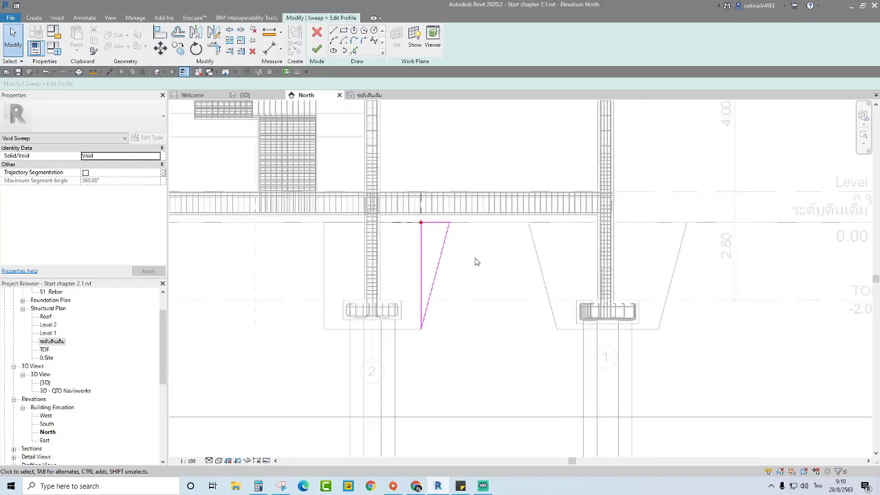
left_click(249, 97)
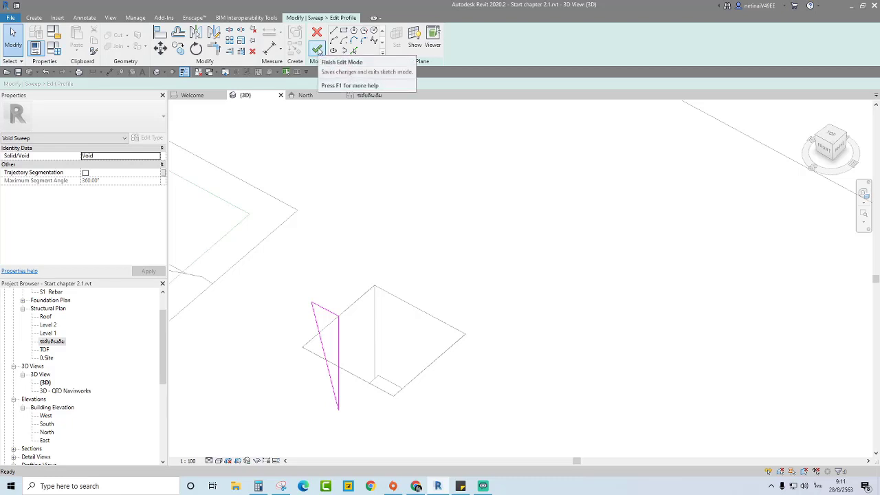
Step: Finish the profile and the sweep, forming the sloped void rim around the pit
left_click(317, 50)
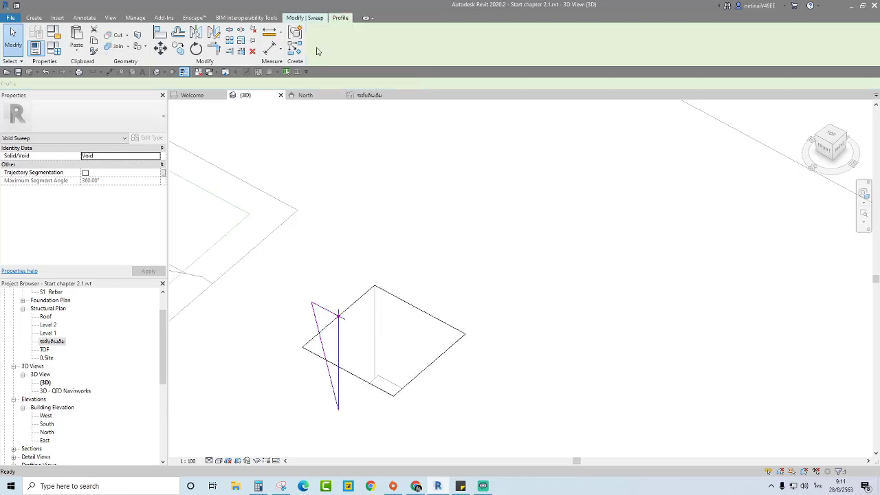
left_click(413, 140)
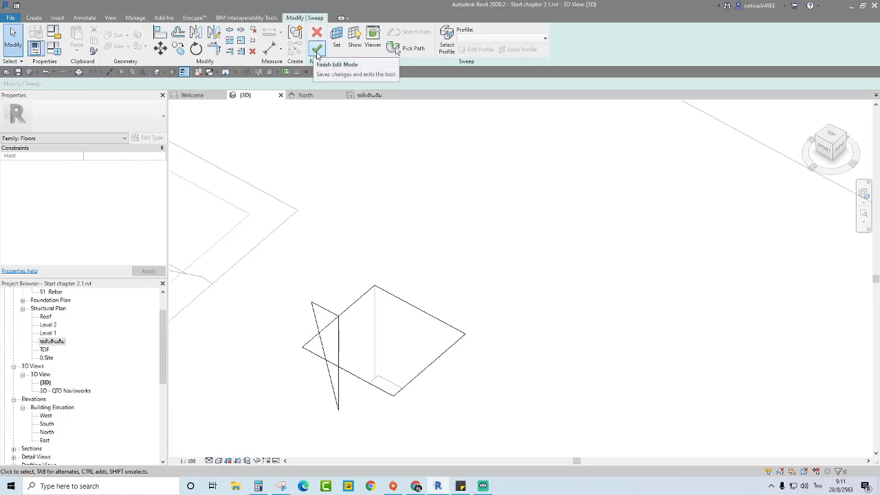
left_click(317, 49)
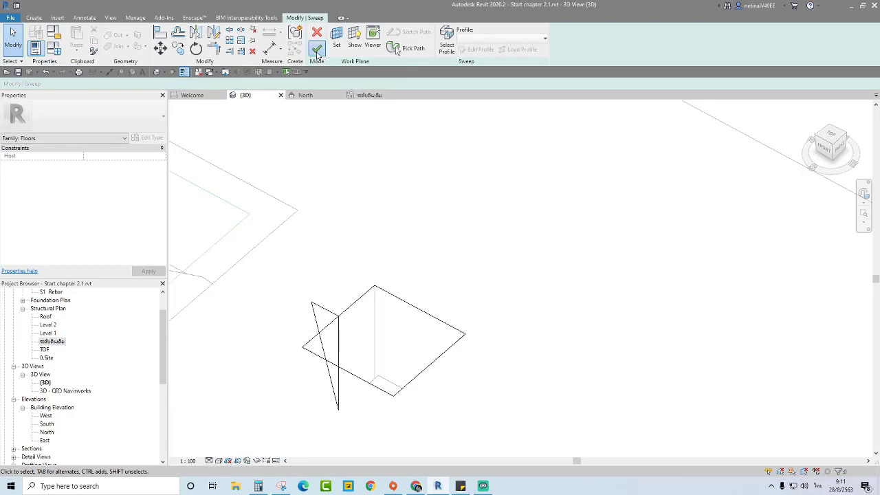
left_click(416, 224)
mouse_move(454, 240)
middle_mouse_down("shift")
mouse_move(456, 227)
mouse_move(558, 326)
middle_mouse_up("shift")
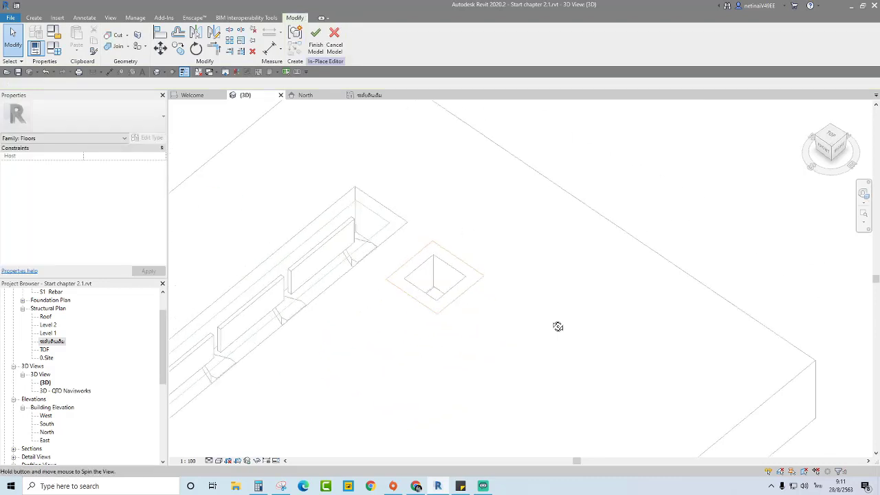
scroll(501, 268, "up", 4)
scroll(500, 292, "up", 2)
scroll(501, 303, "up", 2)
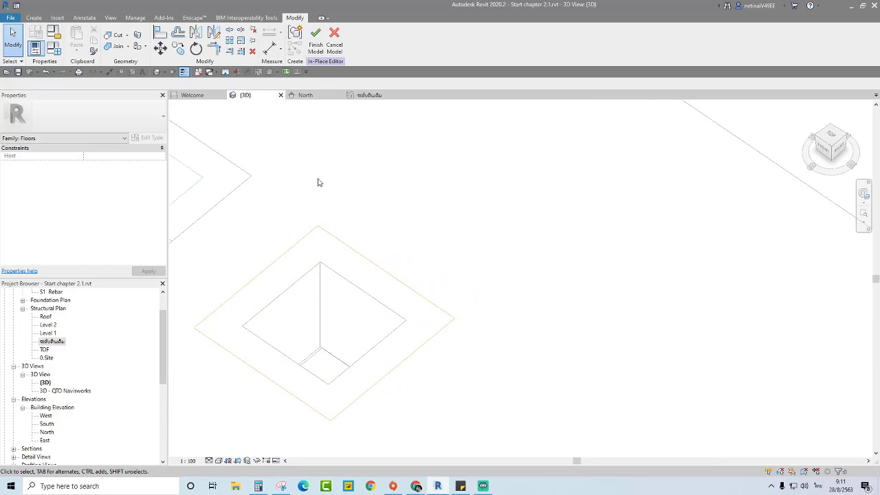
left_click(111, 35)
Step: Cut the earth floor with the sloped pit void and orbit to review the bevelled rim
scroll(419, 190, "down", 2)
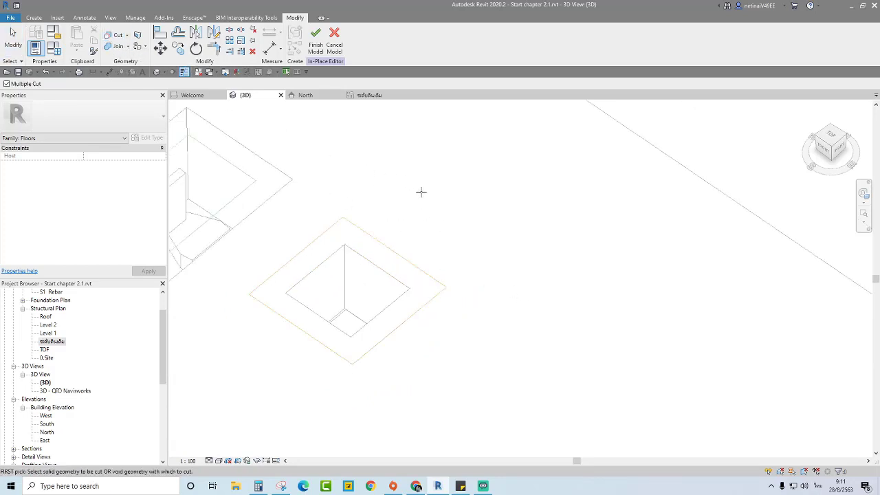
scroll(420, 191, "down", 1)
left_click(624, 148)
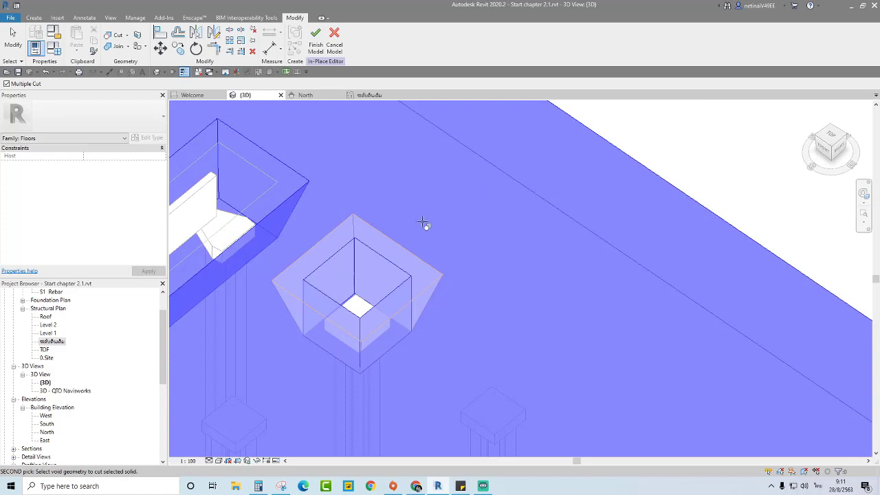
left_click(404, 245)
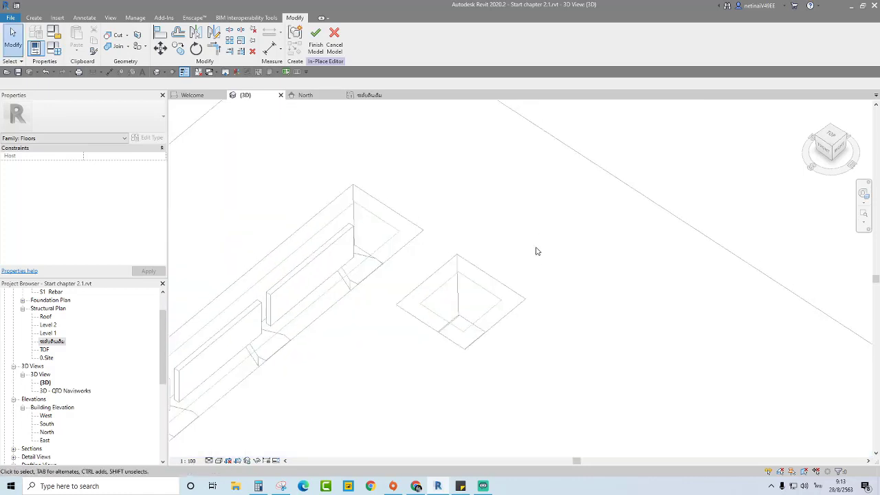
mouse_move(539, 256)
middle_mouse_down("shift")
mouse_move(542, 273)
mouse_move(507, 273)
mouse_move(539, 260)
mouse_move(510, 314)
mouse_move(520, 306)
mouse_move(520, 264)
mouse_move(534, 289)
mouse_move(547, 240)
mouse_move(532, 231)
mouse_move(532, 248)
mouse_move(536, 231)
middle_mouse_up("shift")
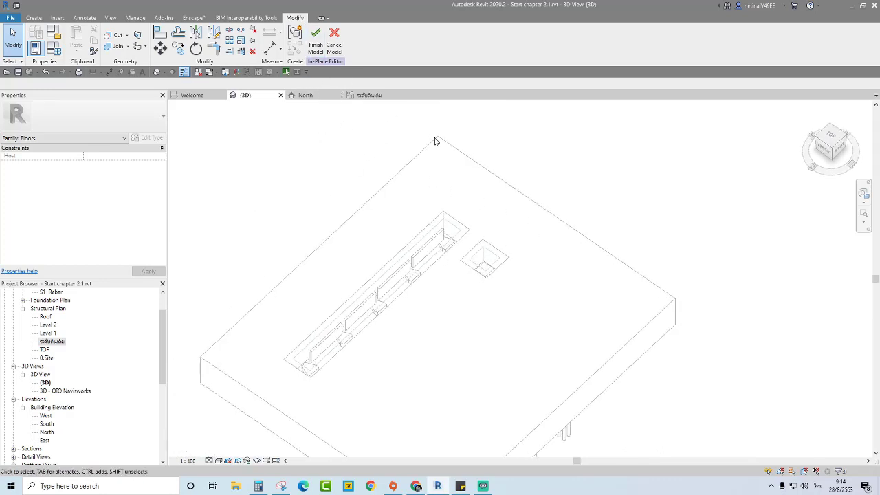
scroll(435, 145, "up", 2)
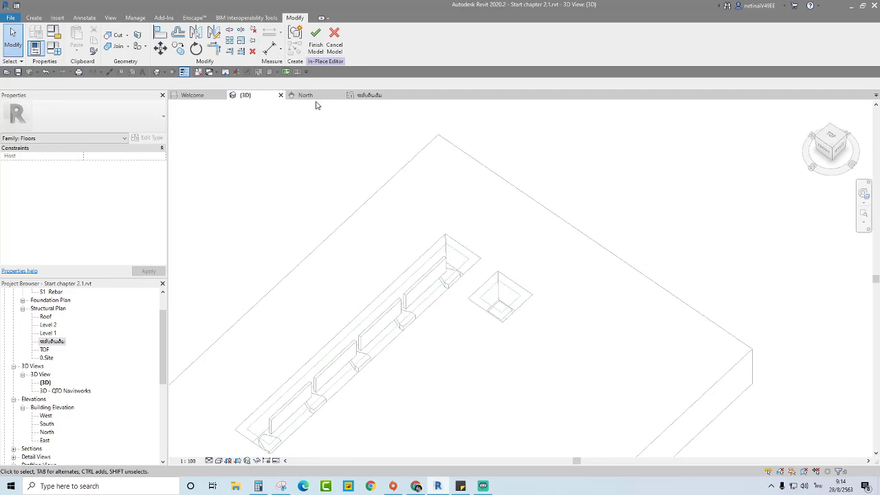
left_click(369, 98)
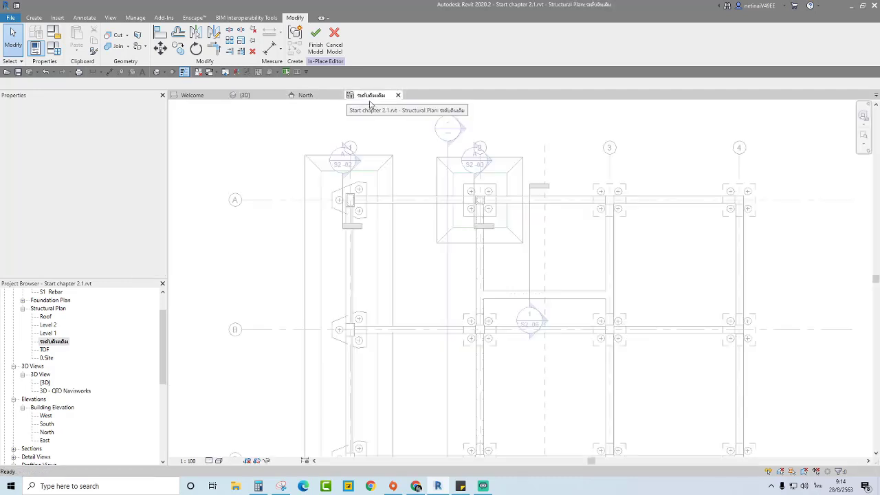
left_click(520, 163)
scroll(483, 169, "up", 2)
scroll(483, 169, "up", 2)
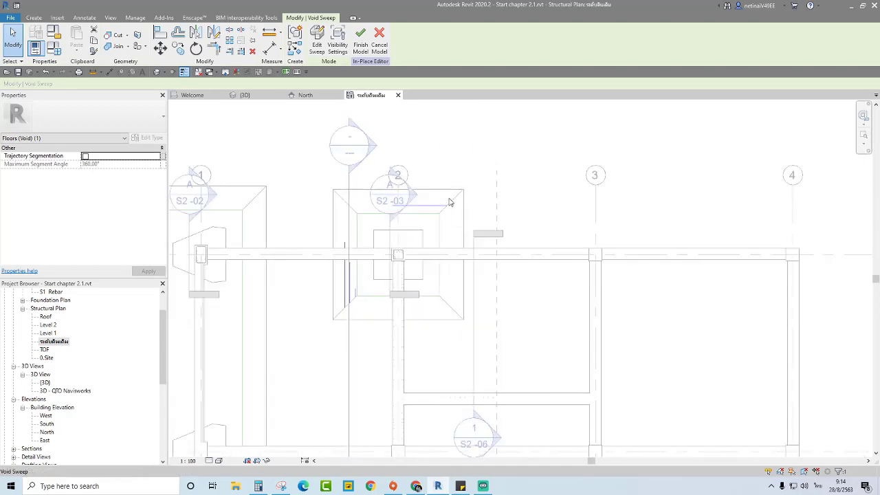
key("Escape")
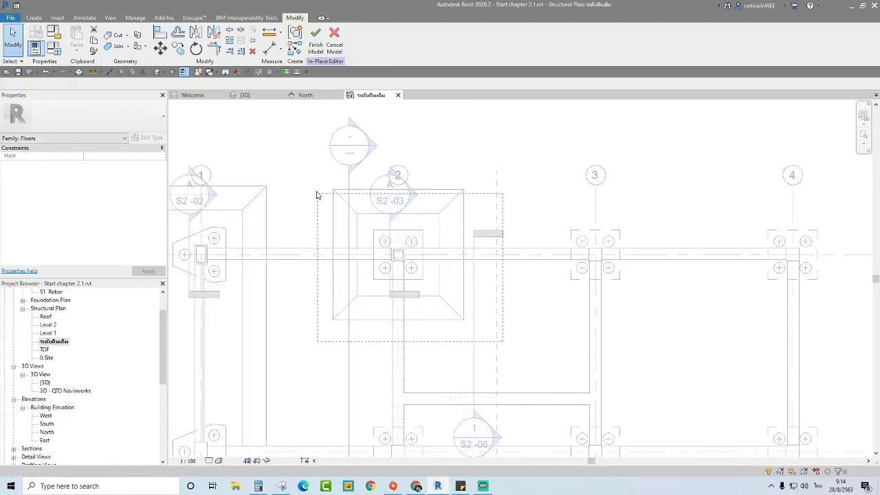
left_click(259, 99)
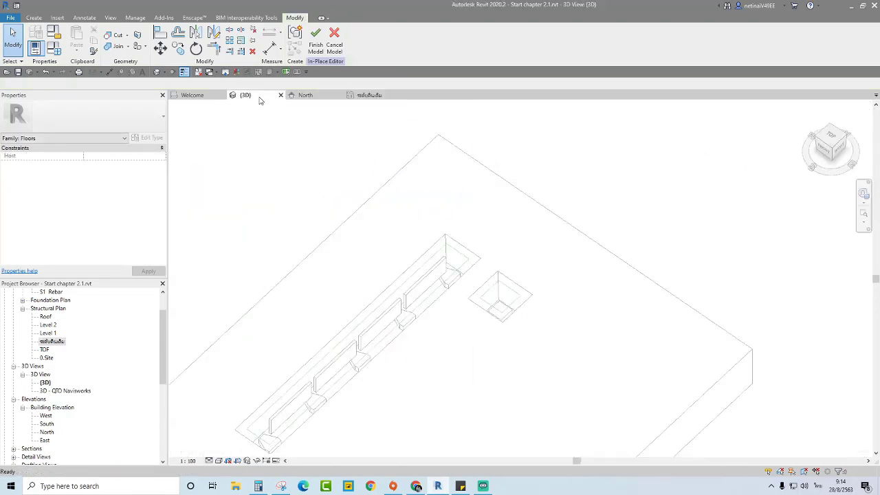
left_click(514, 320)
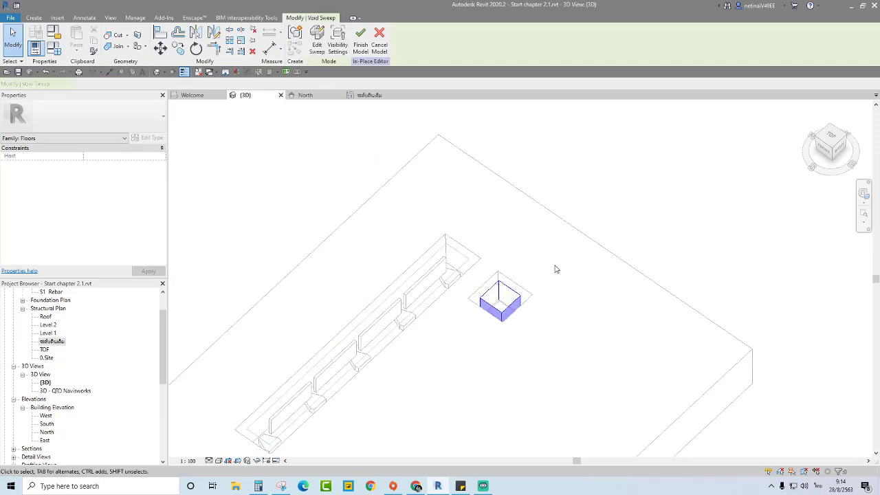
scroll(553, 270, "up", 1)
scroll(551, 270, "up", 1)
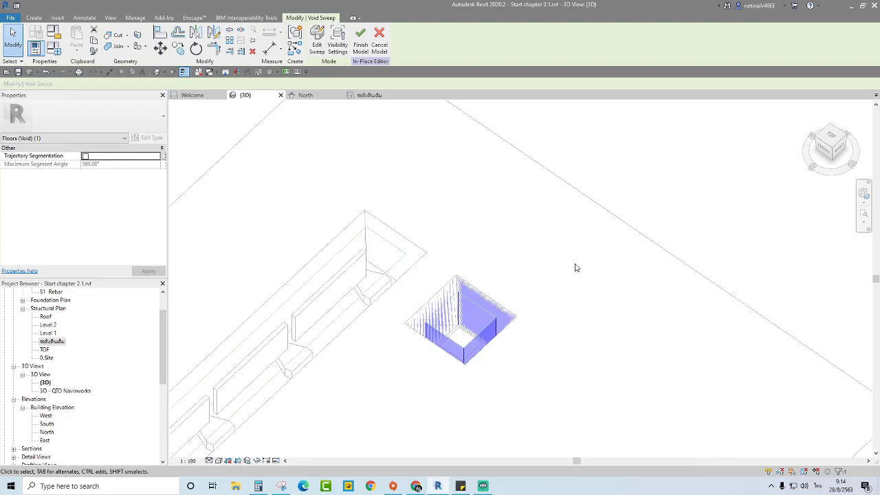
middle_click_drag(576, 268, 500, 259)
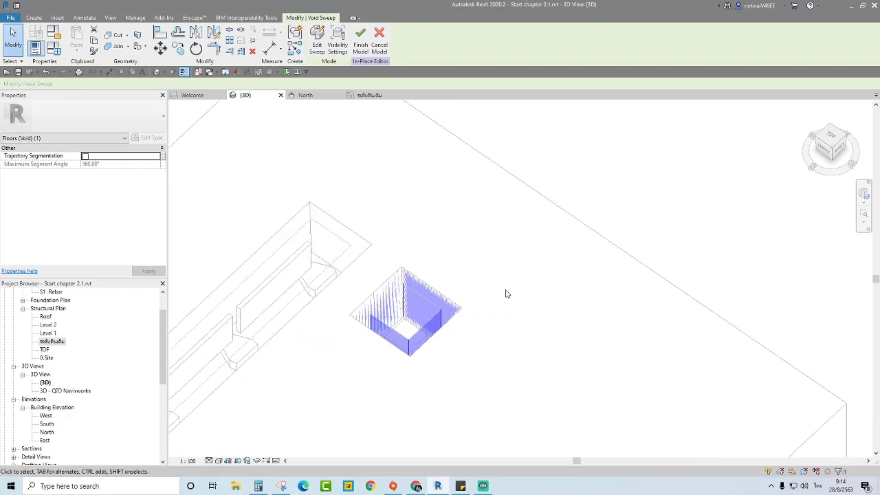
left_click(403, 236)
left_click_drag(353, 232, 428, 369)
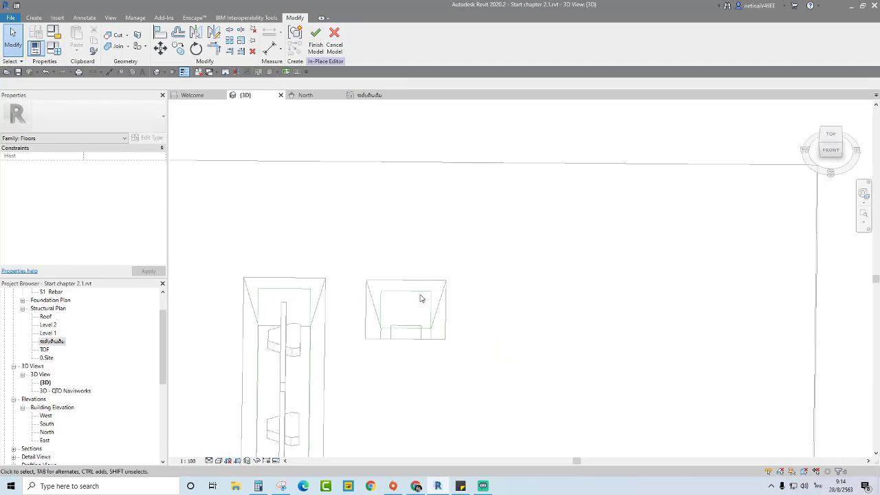
left_click(430, 322)
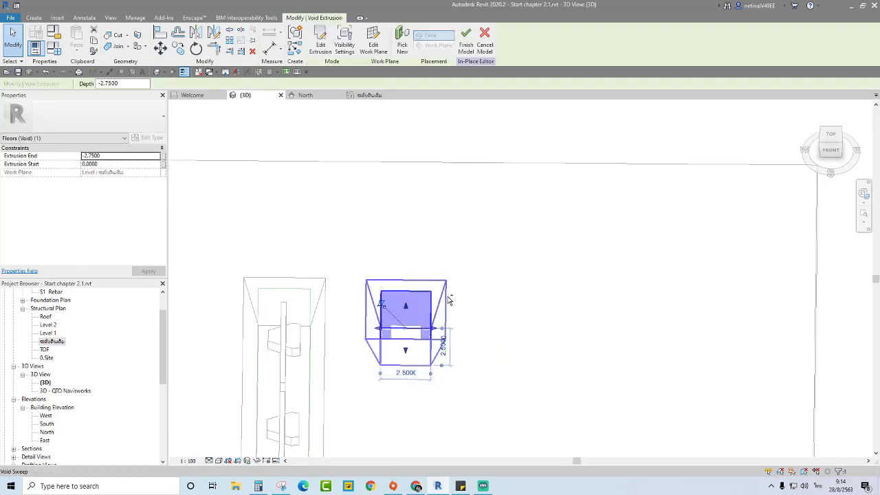
left_click(532, 284)
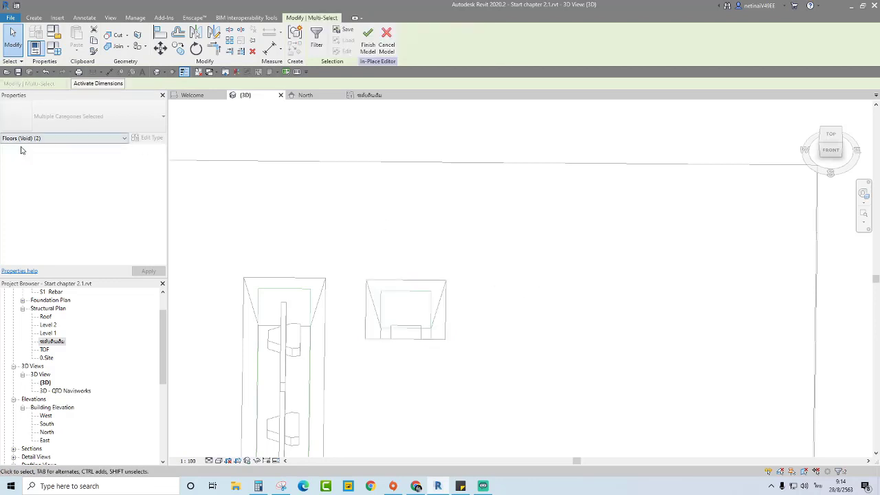
left_click(30, 146)
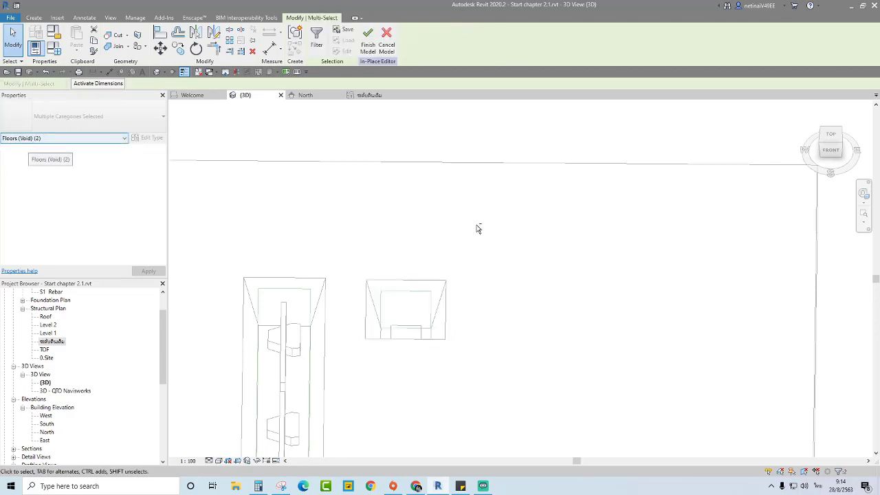
mouse_move(478, 228)
middle_mouse_down("shift")
mouse_move(410, 291)
mouse_move(452, 251)
middle_mouse_up("shift")
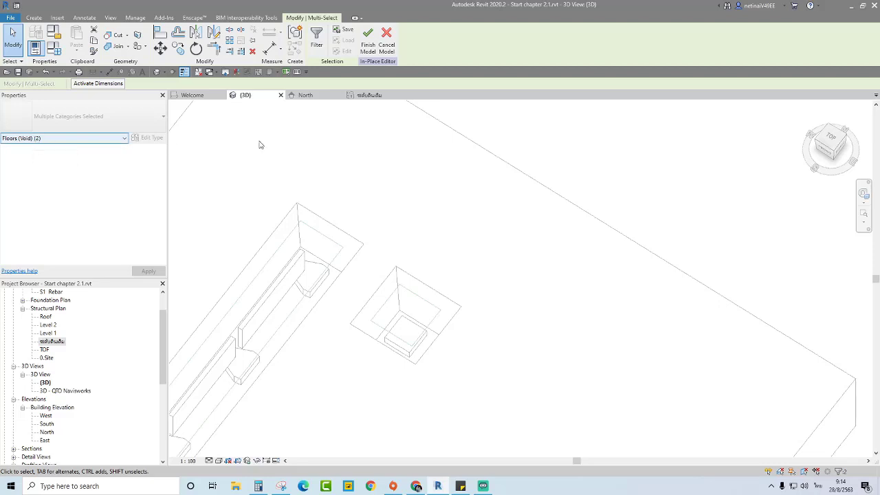
key("Escape")
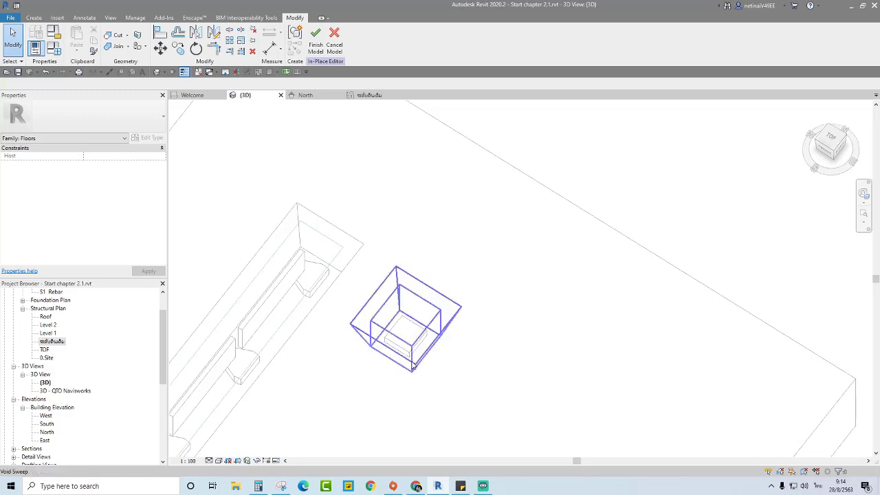
left_click(413, 365)
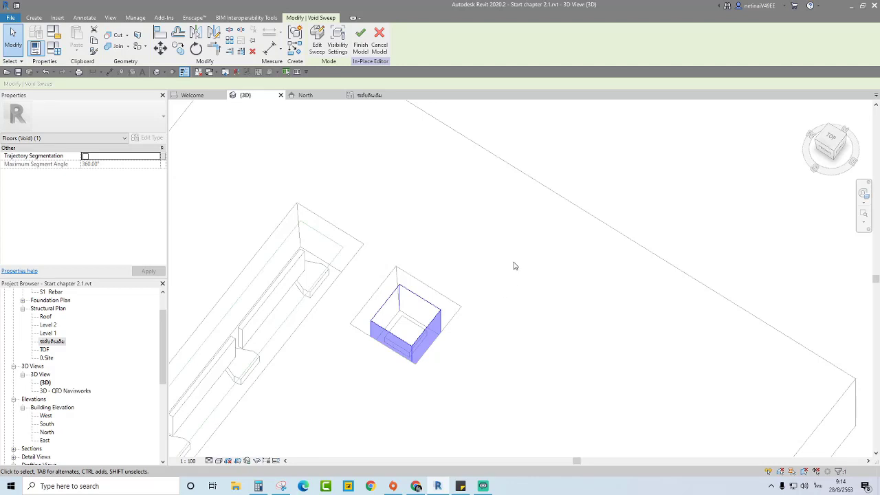
left_click(481, 284)
scroll(452, 323, "up", 2)
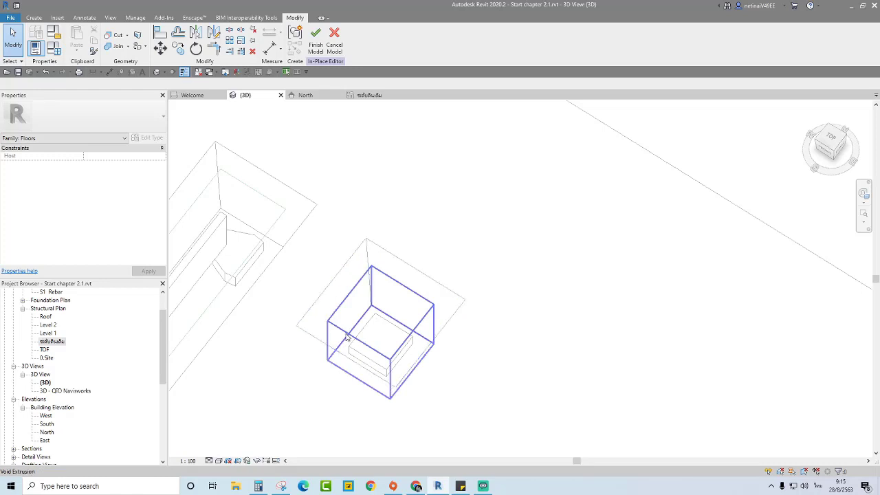
left_click(347, 336)
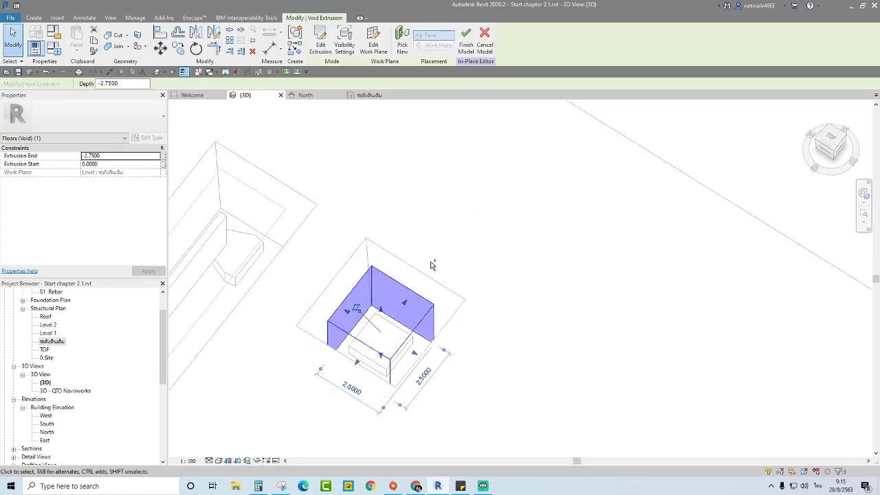
Step: Switch to the structural plan view and zoom out over the pile caps
left_click(431, 282, "ctrl")
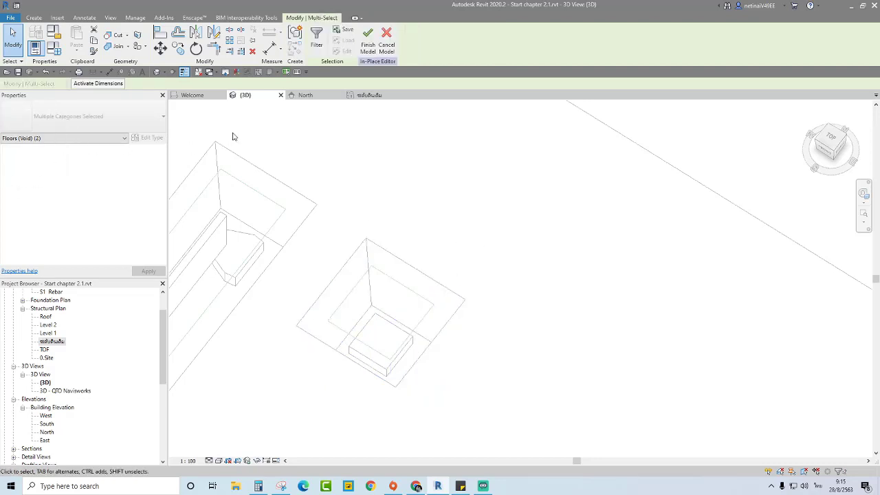
left_click(369, 97)
scroll(424, 169, "down", 1)
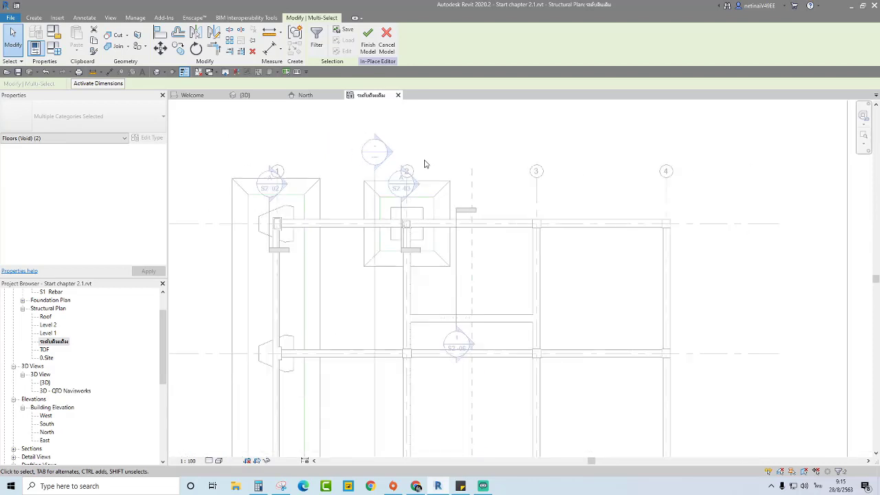
scroll(430, 161, "down", 1)
scroll(438, 152, "down", 1)
scroll(443, 150, "down", 1)
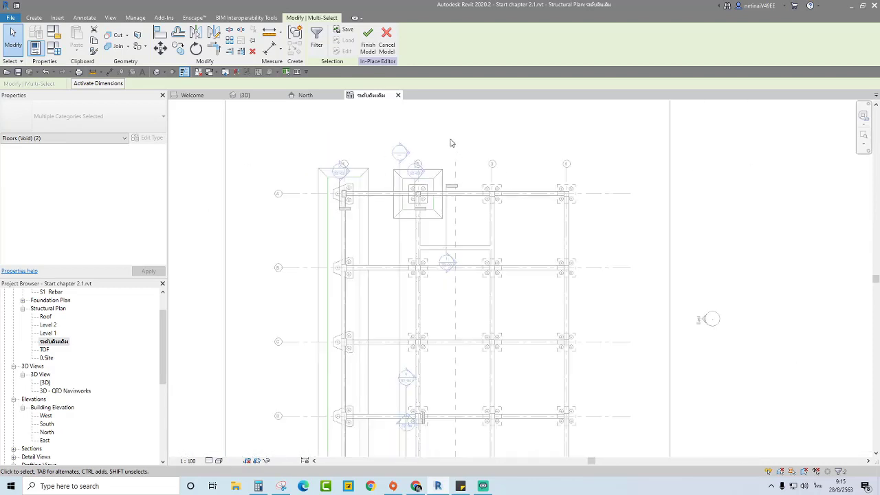
scroll(447, 143, "down", 1)
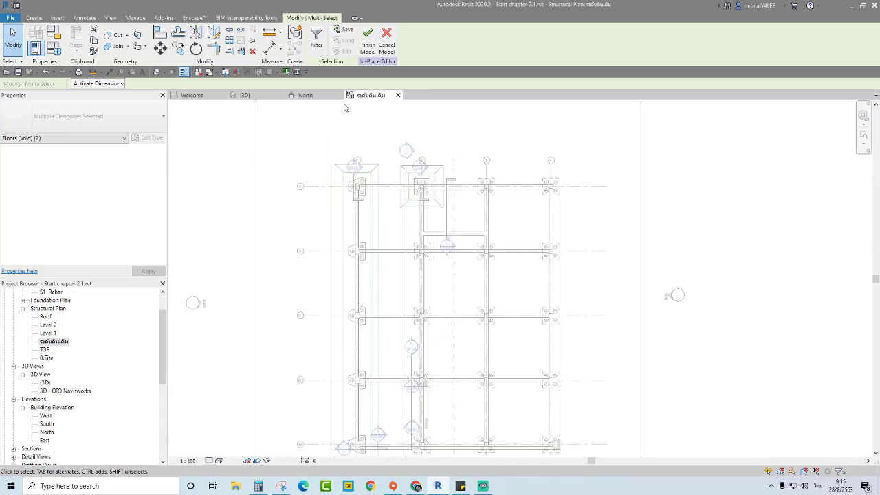
Step: Copy the pit voids from the grid 2 cap to the caps at grids 3 and 4
left_click(178, 48)
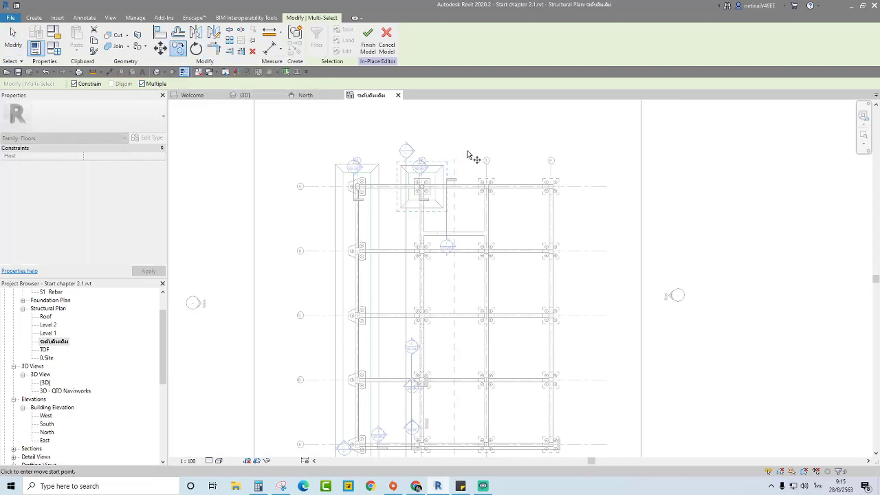
scroll(462, 162, "up", 1)
scroll(446, 185, "up", 1)
scroll(413, 199, "up", 1)
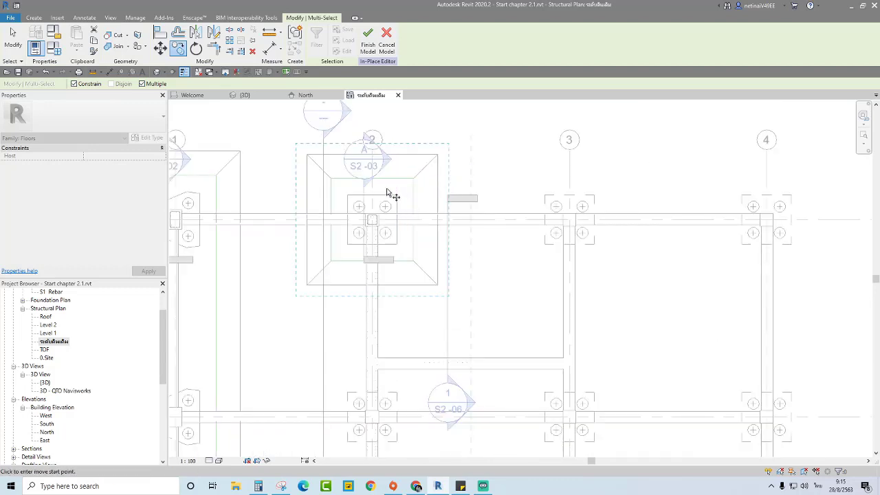
left_click(372, 187)
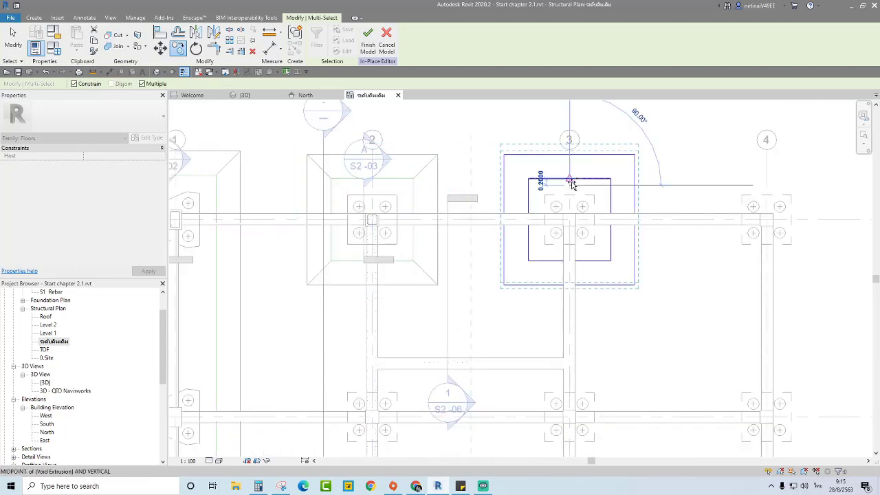
left_click(570, 183)
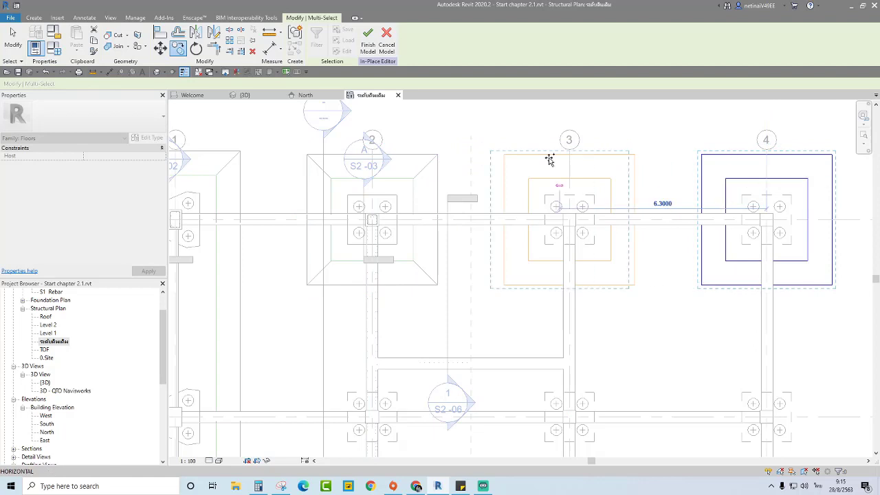
left_click(765, 180)
scroll(765, 180, "down", 2)
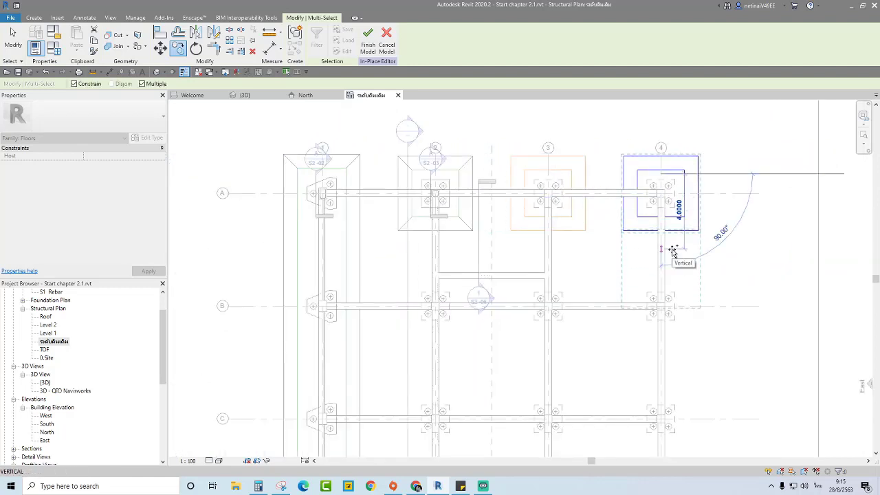
key("Escape")
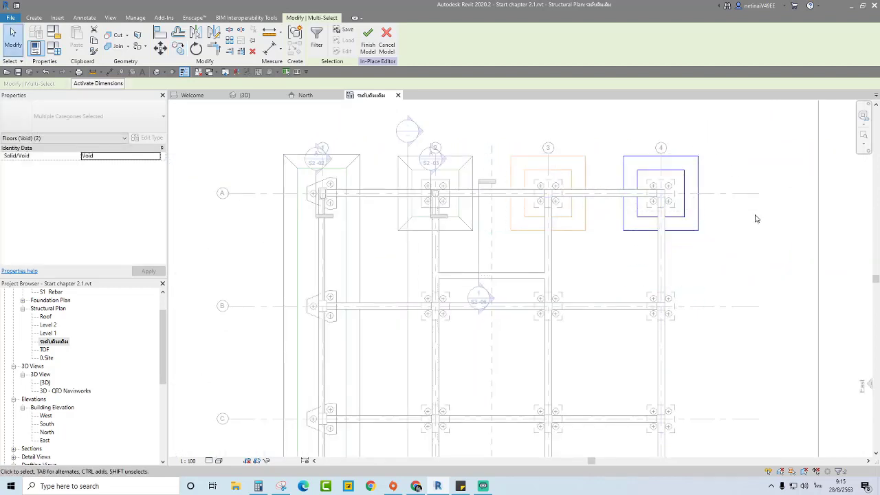
Step: Copy the pit void from a beam end onto two more pile caps along grid A
middle_click_drag(754, 218, 582, 222)
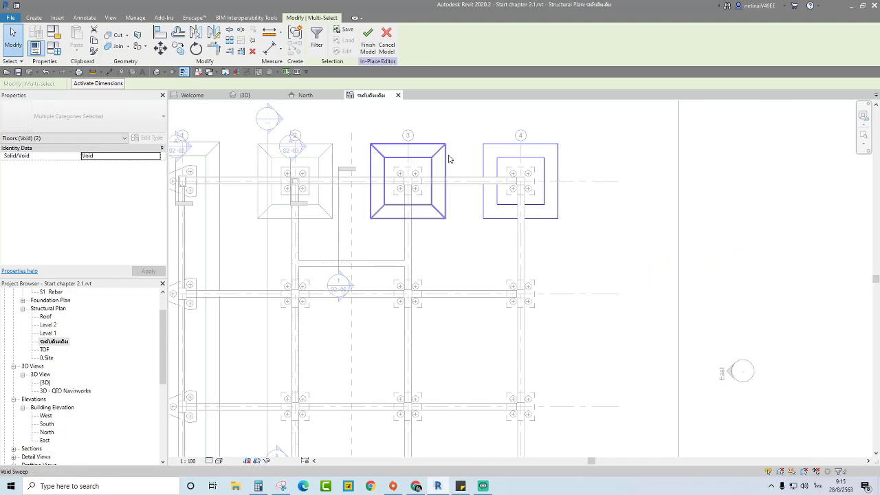
scroll(402, 141, "up", 2)
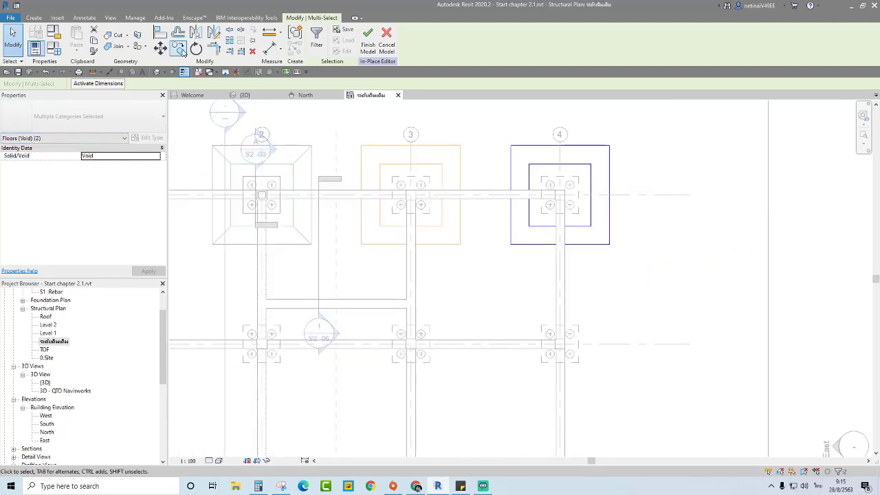
left_click(180, 50)
scroll(585, 168, "up", 3)
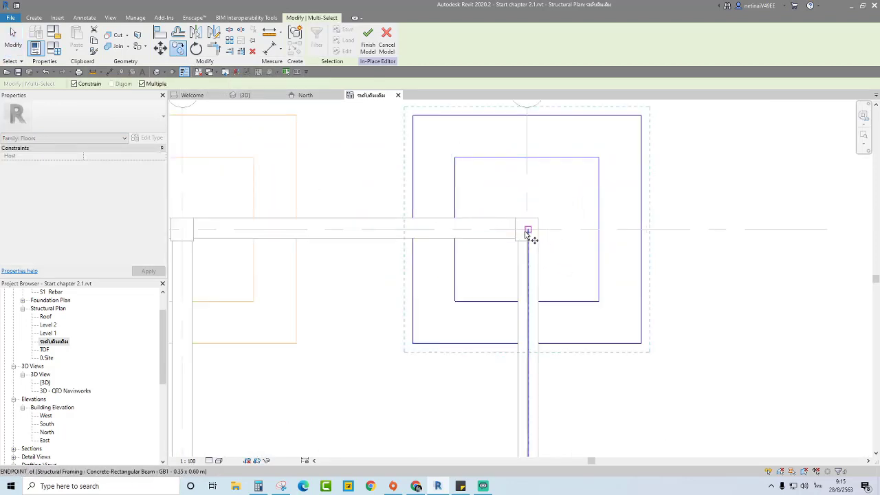
scroll(533, 237, "up", 3)
scroll(523, 237, "up", 2)
scroll(513, 230, "up", 2)
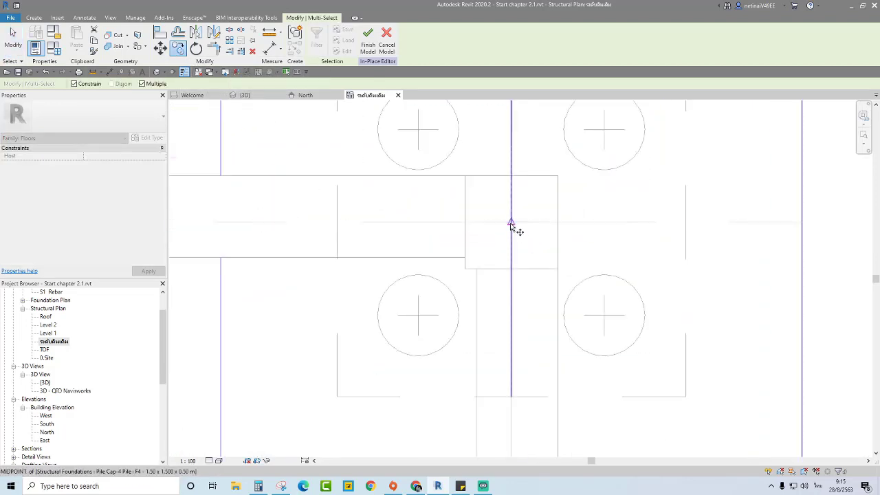
left_click(522, 215)
scroll(524, 245, "down", 3)
scroll(524, 368, "down", 2)
scroll(540, 245, "up", 4)
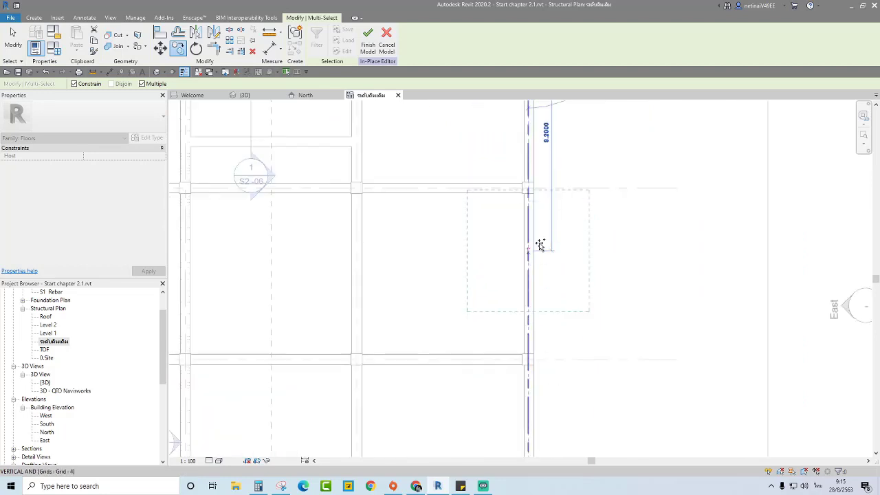
scroll(521, 171, "up", 2)
scroll(522, 165, "down", 2)
scroll(524, 150, "up", 2)
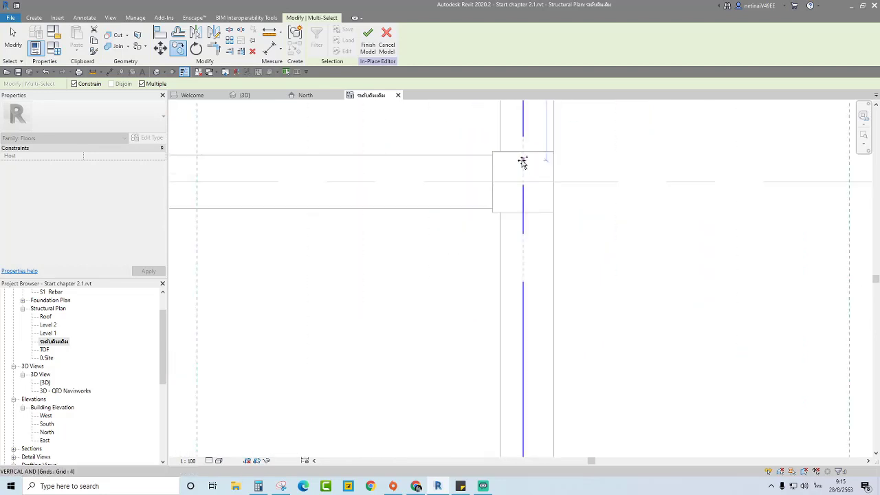
scroll(523, 182, "up", 2)
left_click(522, 185)
scroll(524, 192, "down", 2)
scroll(543, 193, "up", 2)
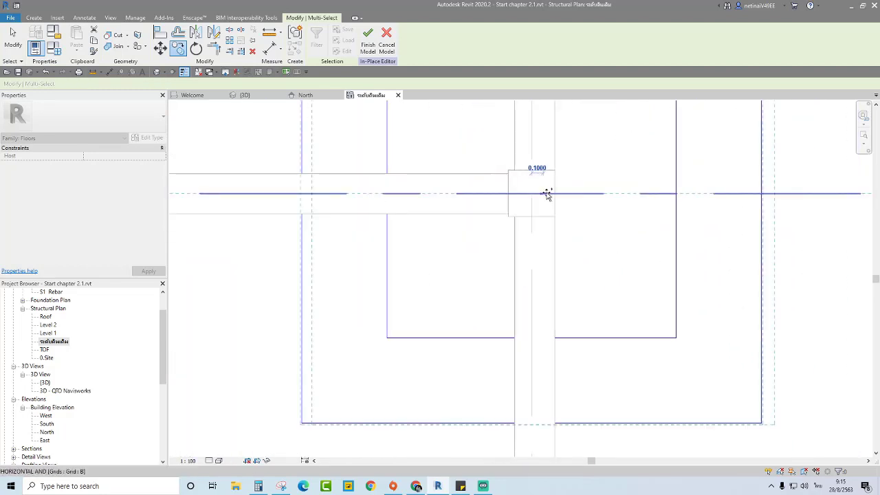
scroll(481, 199, "up", 2)
scroll(460, 202, "down", 2)
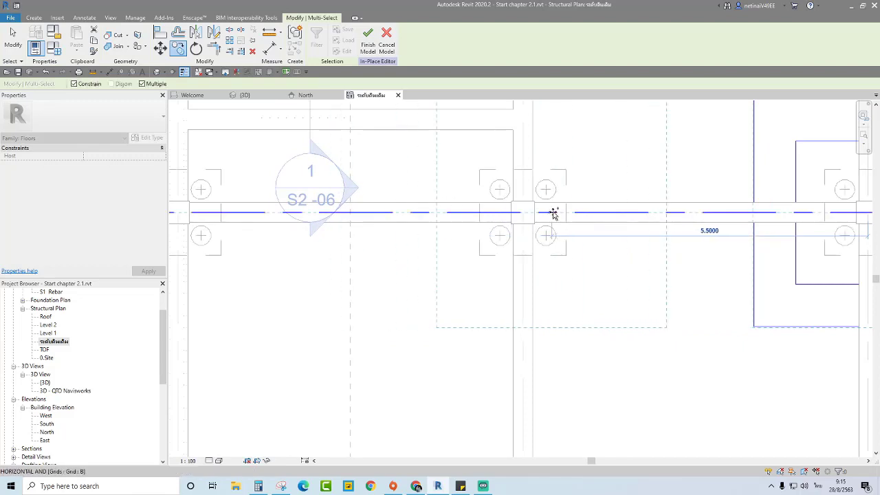
scroll(535, 212, "up", 3)
scroll(499, 213, "down", 2)
left_click(479, 212)
scroll(481, 213, "up", 3)
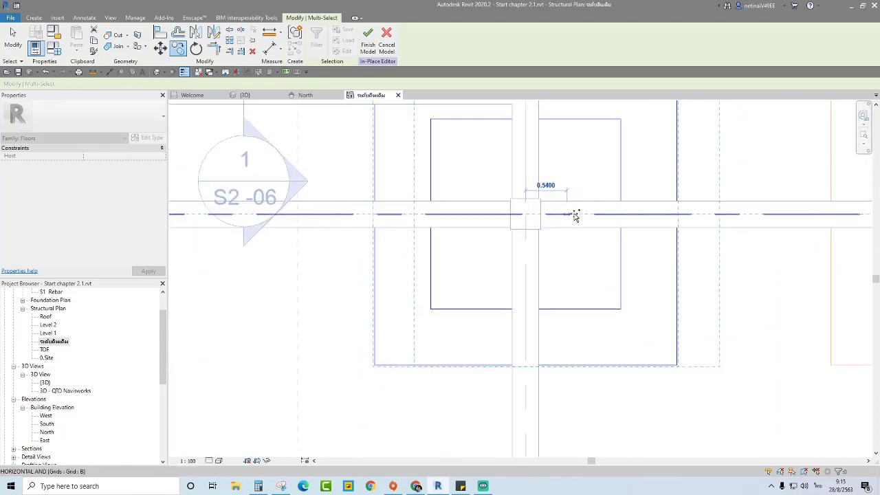
scroll(575, 216, "down", 1)
Step: Copy further pit voids, snapped at beam endpoints, onto the next pile caps, then finish copying
middle_click_drag(447, 216, 557, 226)
scroll(467, 216, "up", 2)
scroll(428, 226, "up", 3)
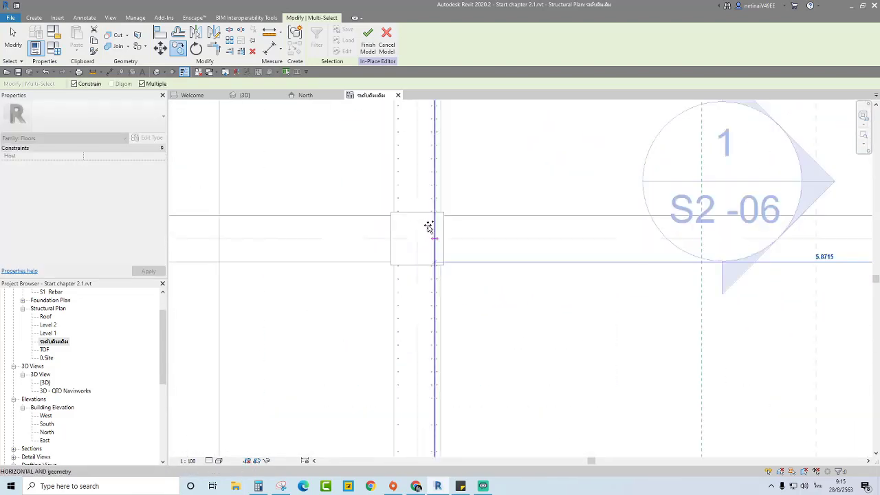
left_click(423, 238)
scroll(447, 204, "down", 2)
scroll(448, 196, "down", 2)
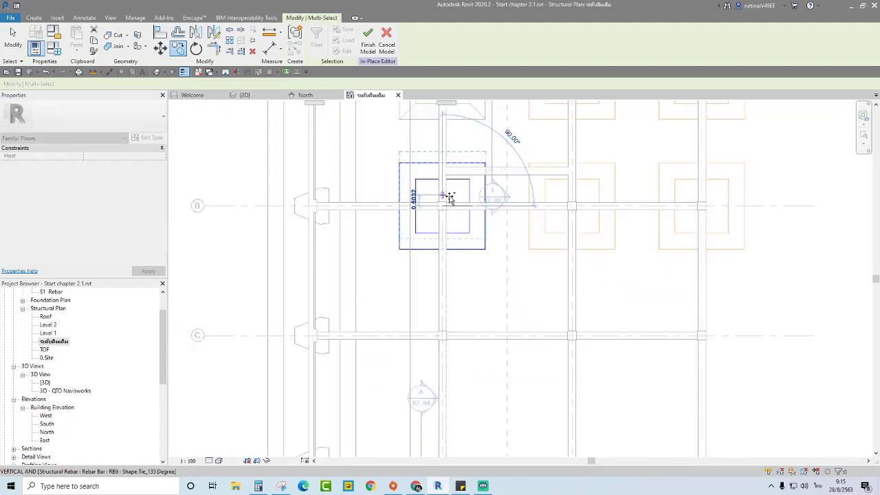
scroll(460, 226, "down", 2)
scroll(426, 275, "up", 2)
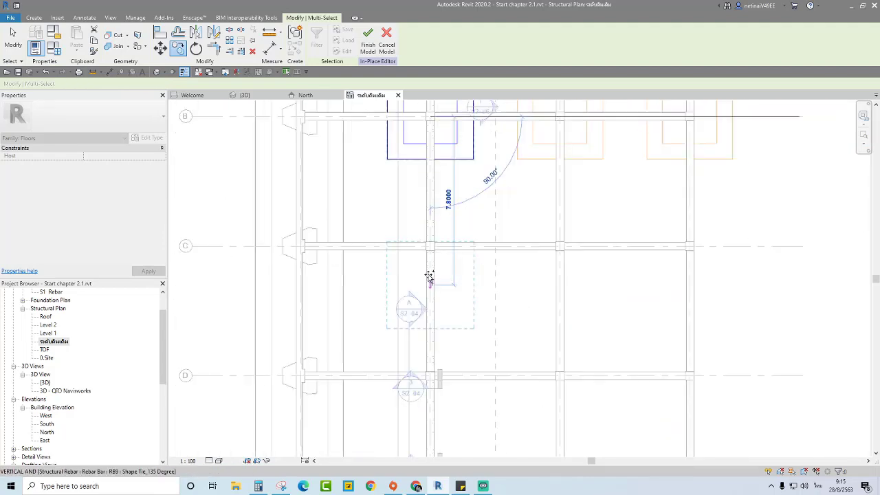
scroll(425, 256, "up", 2)
scroll(424, 222, "up", 2)
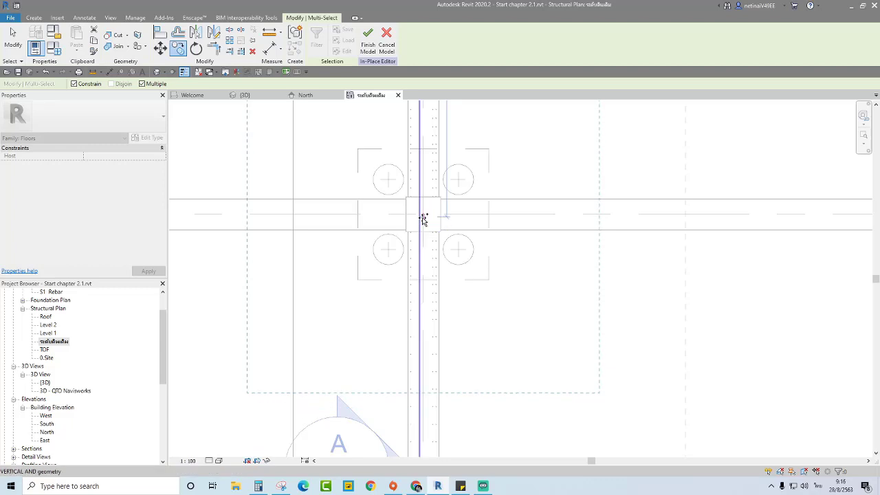
mouse_move(638, 216)
middle_mouse_down()
mouse_move(260, 248)
mouse_move(514, 240)
middle_mouse_up()
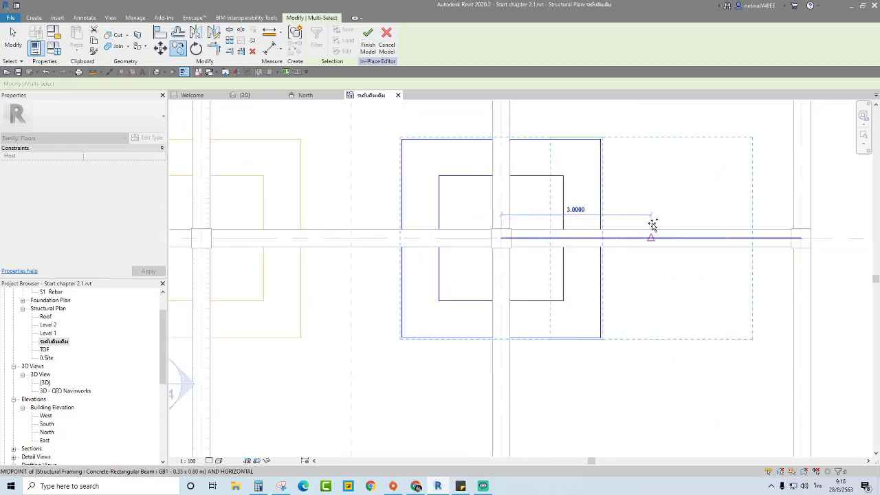
mouse_move(652, 226)
middle_mouse_down()
mouse_move(387, 236)
mouse_move(495, 249)
middle_mouse_up()
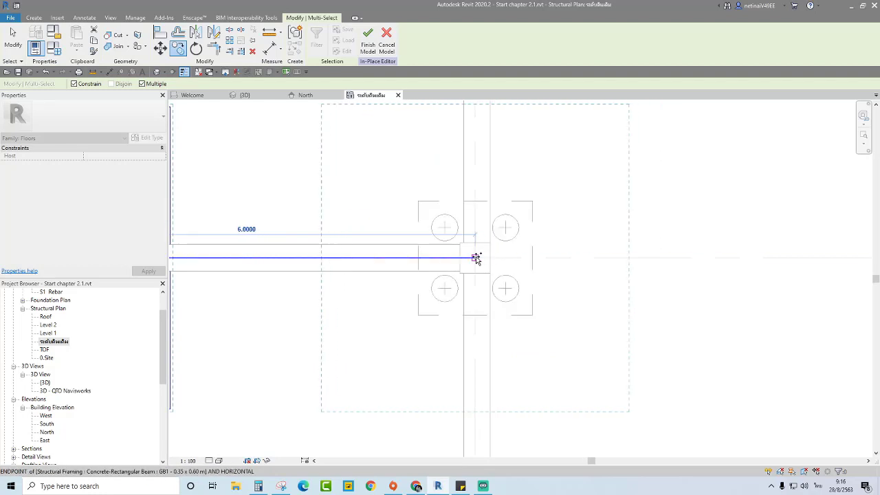
scroll(563, 196, "down", 3)
scroll(588, 193, "down", 2)
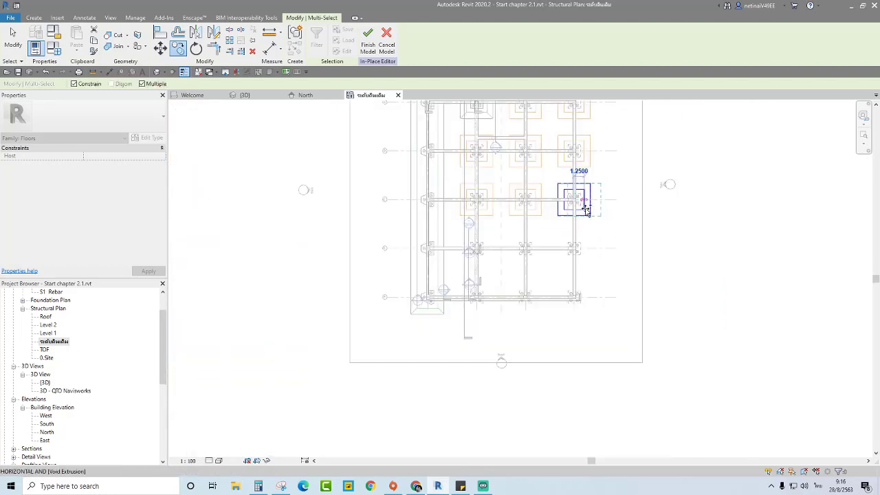
scroll(586, 208, "up", 3)
scroll(575, 250, "up", 2)
scroll(566, 239, "up", 2)
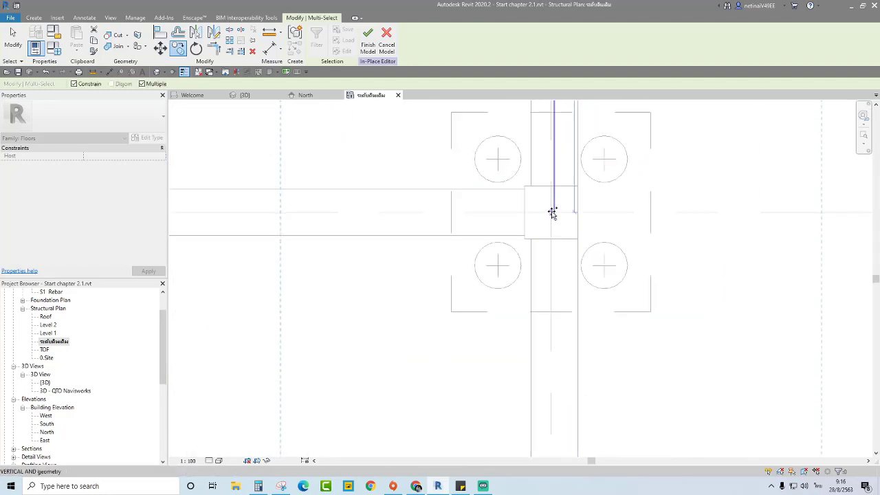
scroll(550, 212, "up", 2)
scroll(643, 235, "down", 2)
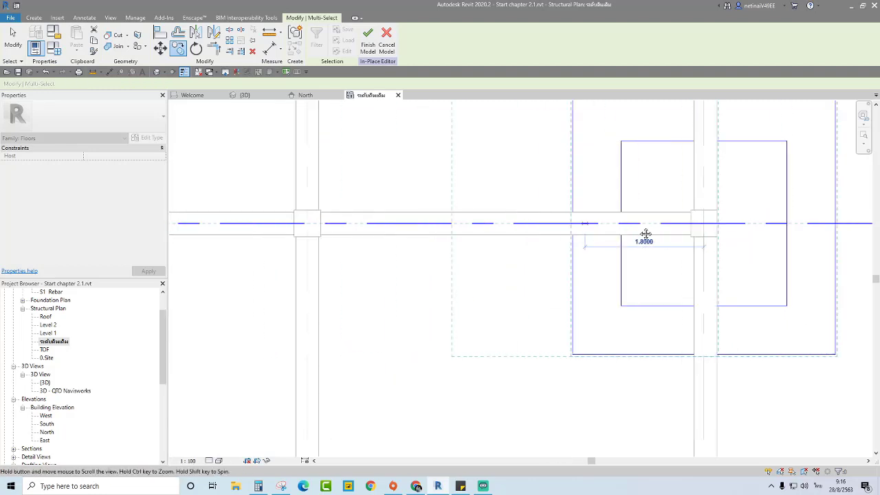
scroll(471, 230, "up", 1)
scroll(402, 222, "down", 2)
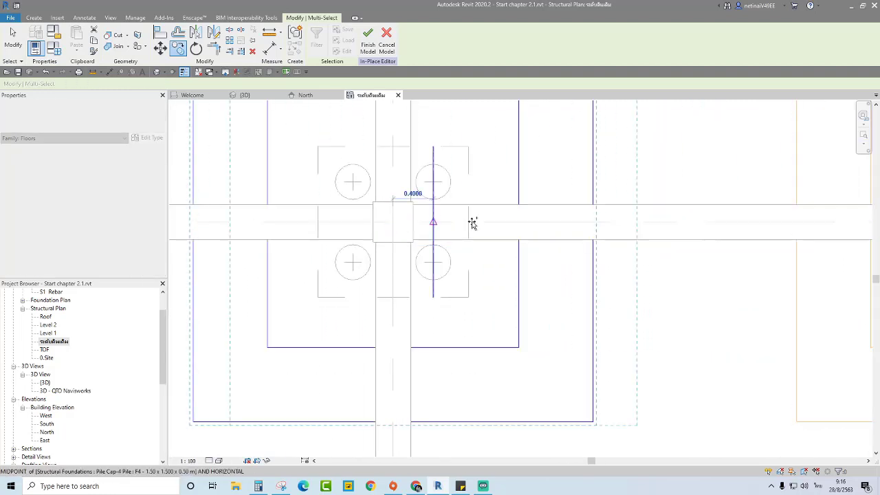
middle_click_drag(540, 220, 460, 234)
scroll(430, 220, "up", 1)
scroll(432, 220, "up", 2)
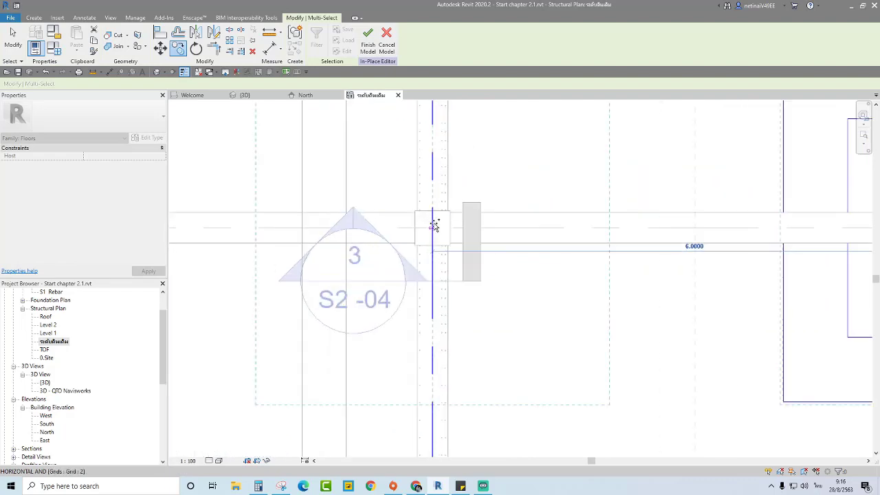
scroll(433, 229, "up", 1)
scroll(432, 231, "up", 1)
left_click(433, 230)
scroll(434, 219, "down", 2)
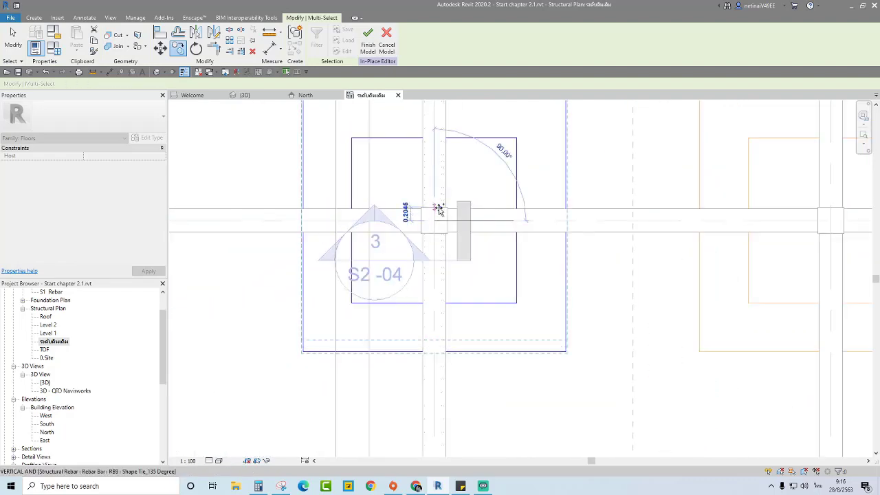
scroll(436, 220, "down", 2)
scroll(439, 312, "up", 2)
scroll(441, 303, "up", 1)
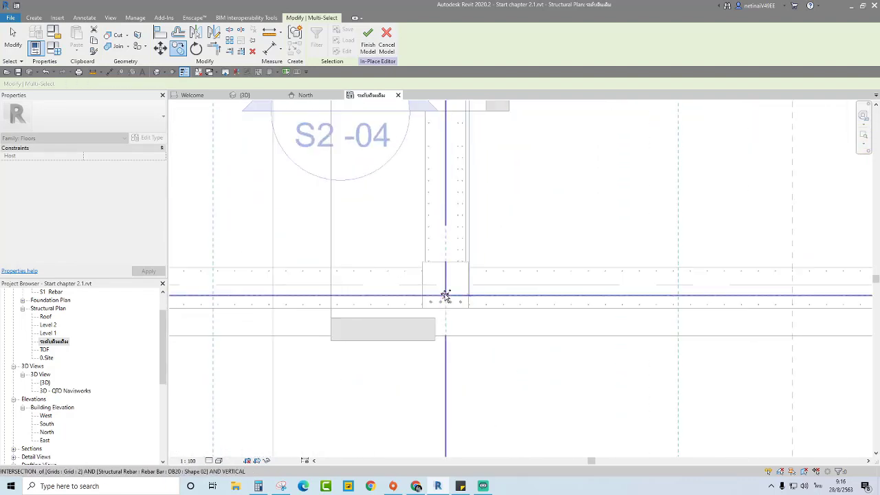
scroll(444, 284, "down", 2)
scroll(453, 279, "down", 1)
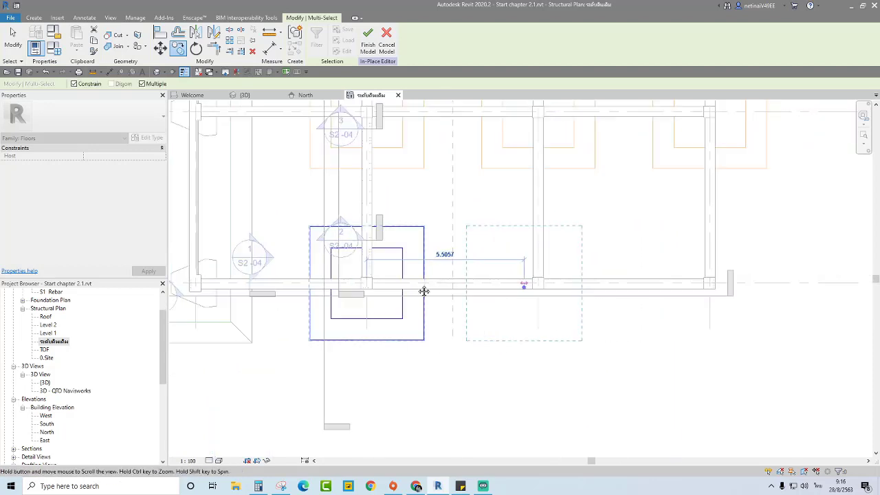
scroll(422, 290, "up", 2)
scroll(408, 285, "up", 2)
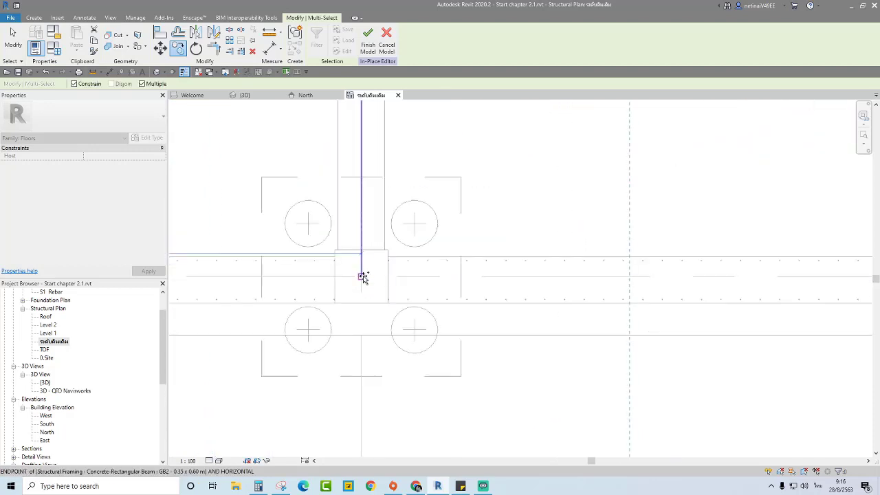
scroll(358, 277, "up", 2)
left_click(358, 277)
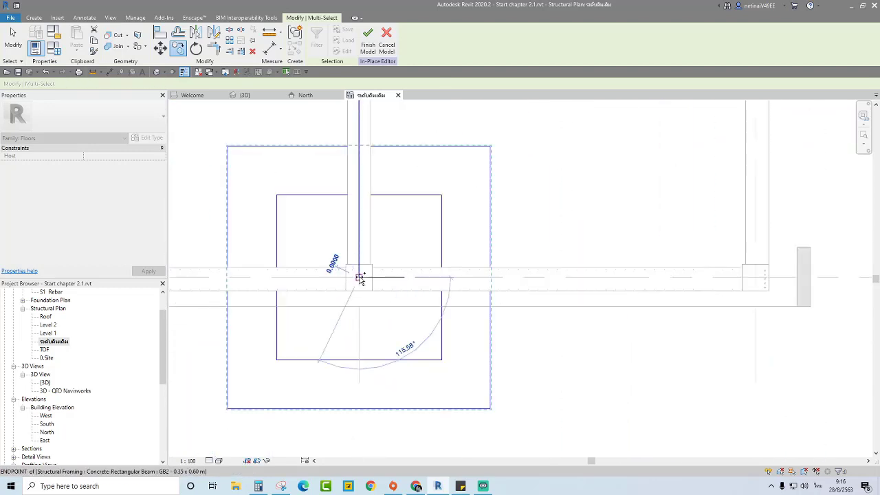
scroll(756, 282, "up", 2)
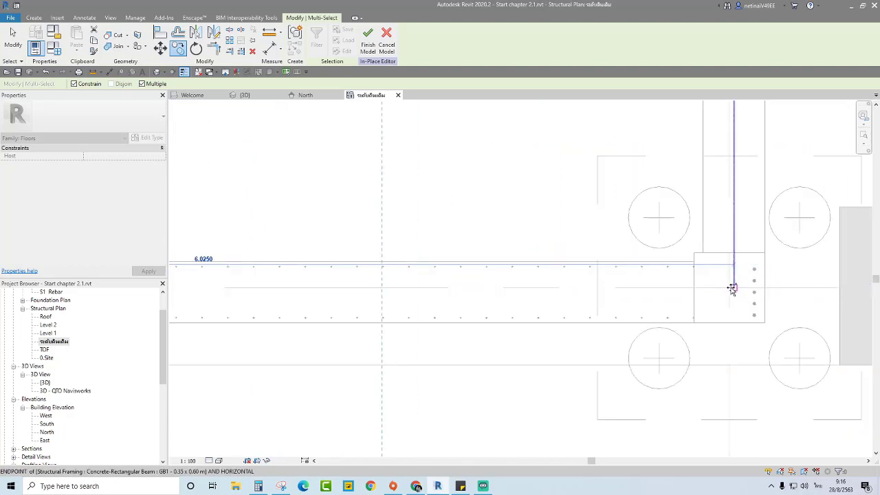
left_click(730, 287)
scroll(560, 309, "down", 2)
scroll(603, 284, "down", 2)
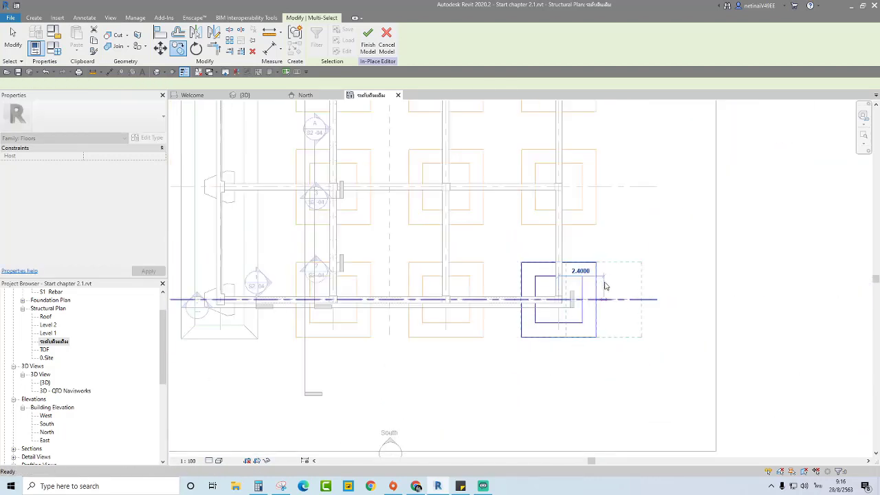
key("Escape")
scroll(619, 282, "down", 2)
scroll(583, 349, "down", 1)
Step: Show the whole earth slab with its pit voids in the 3D view and start Cut Geometry
scroll(601, 340, "down", 1)
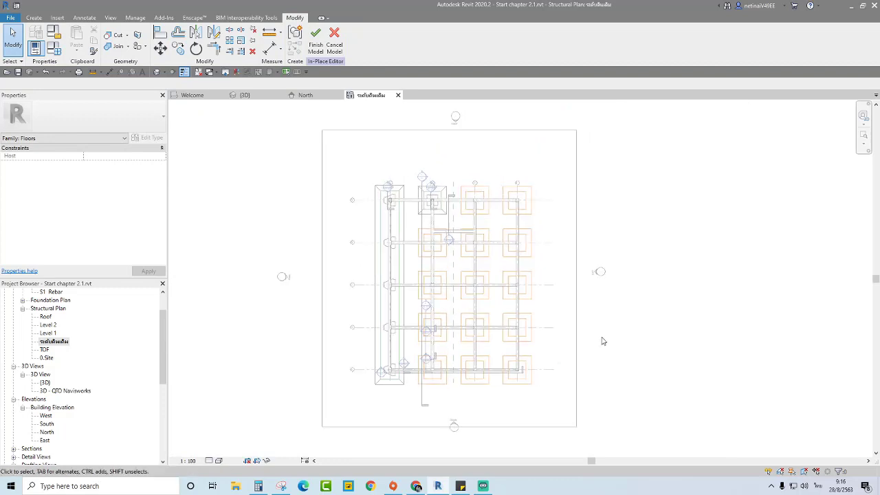
left_click(256, 96)
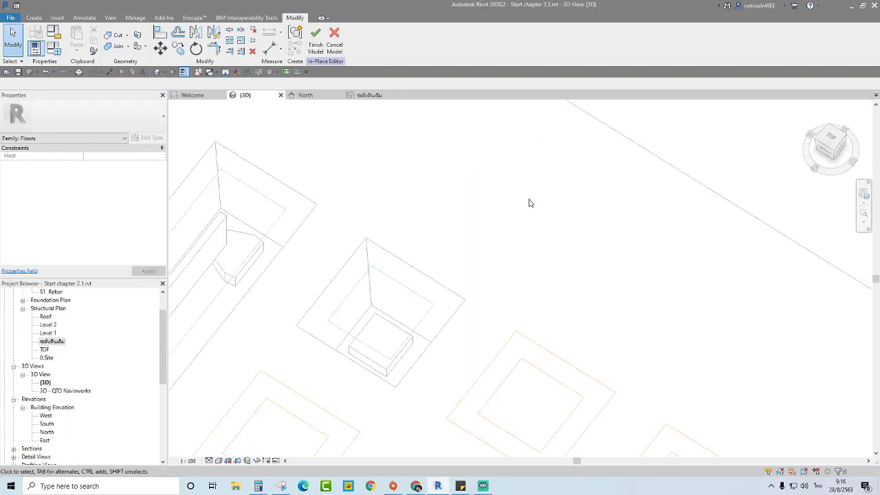
scroll(550, 206, "down", 5)
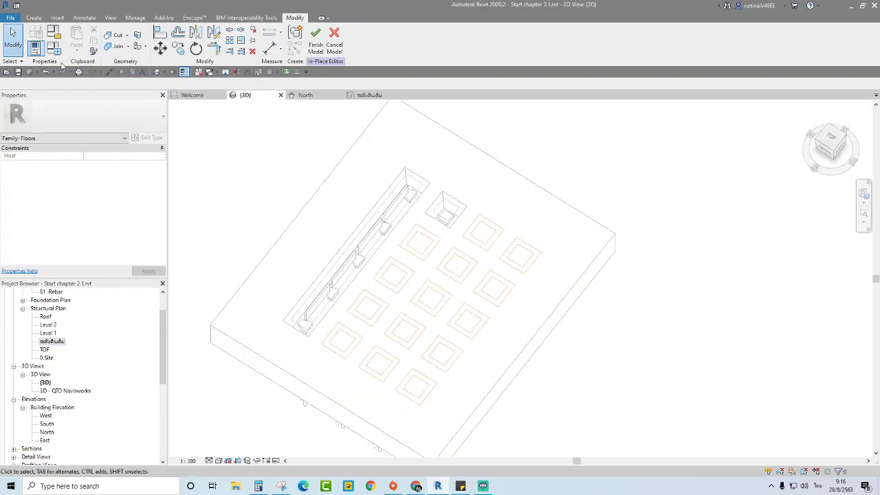
left_click(111, 38)
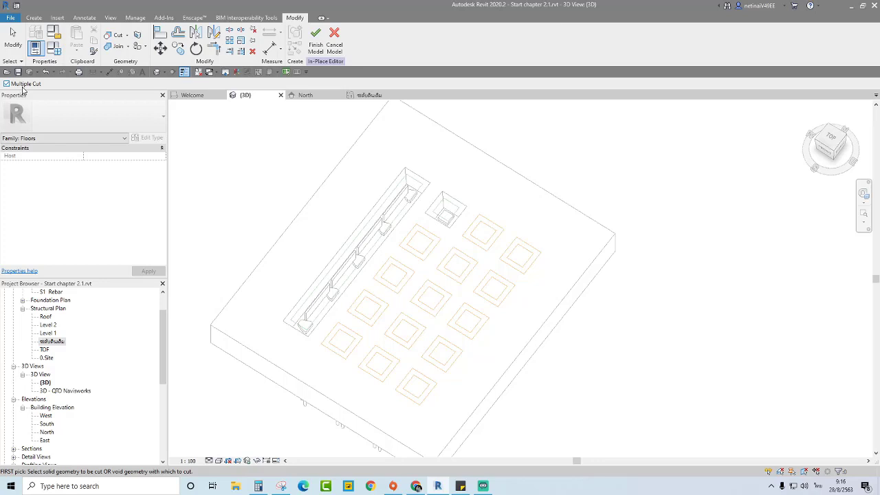
Step: Pick the earth floor block as the solid and cut the first nine pit voids from it
left_click(539, 180)
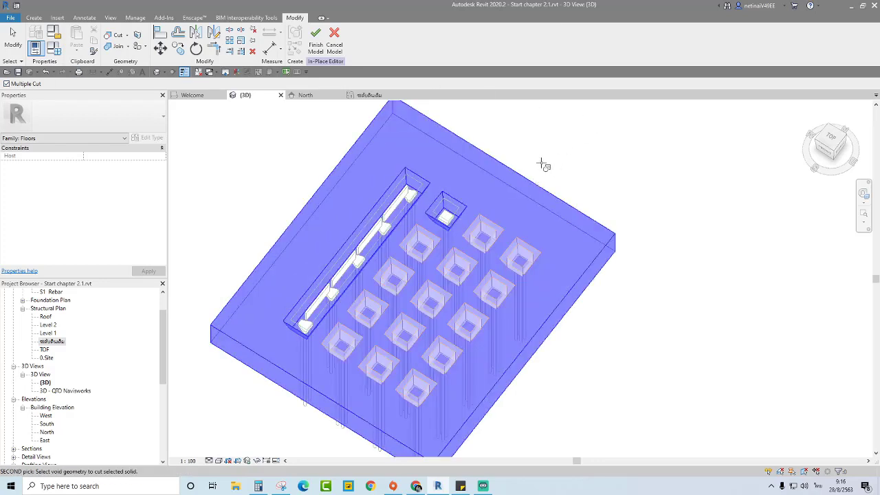
scroll(474, 241, "up", 1)
scroll(474, 240, "up", 1)
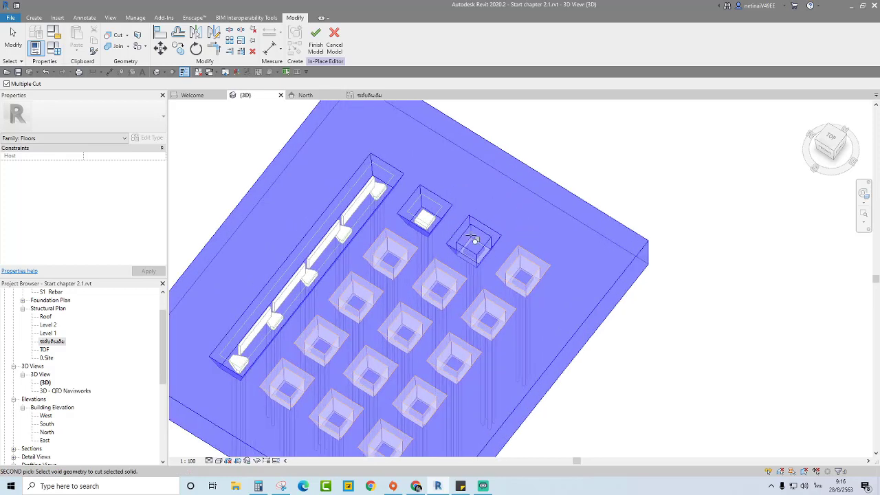
left_click(476, 236)
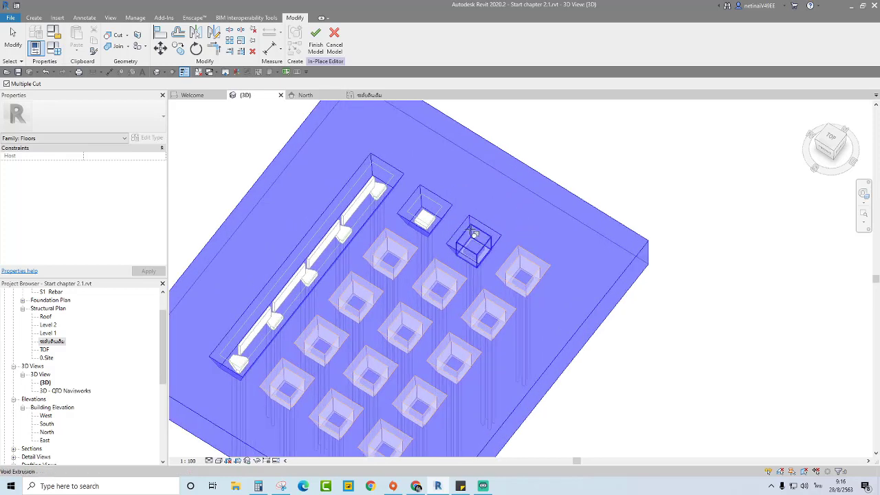
left_click(543, 250)
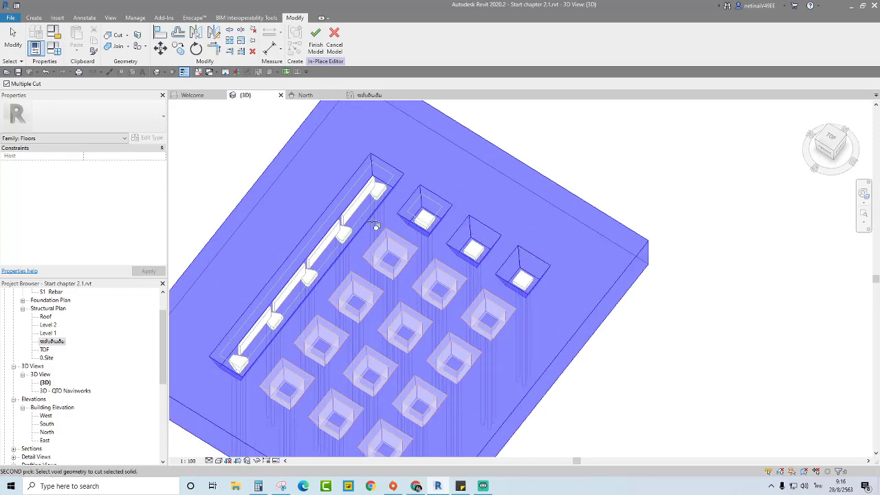
left_click(395, 245)
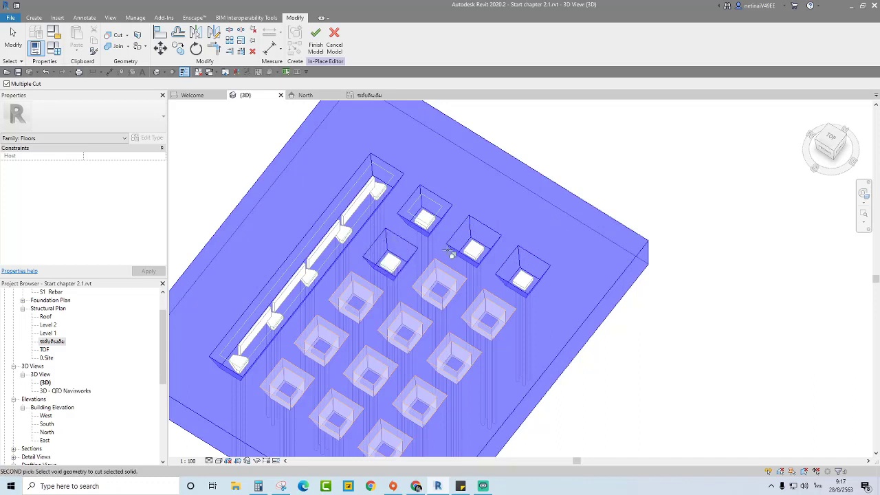
left_click(446, 278)
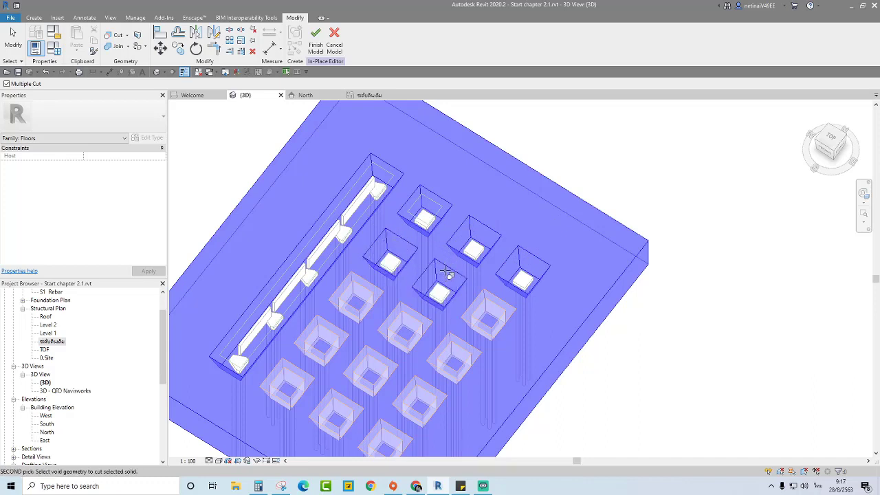
left_click(481, 301)
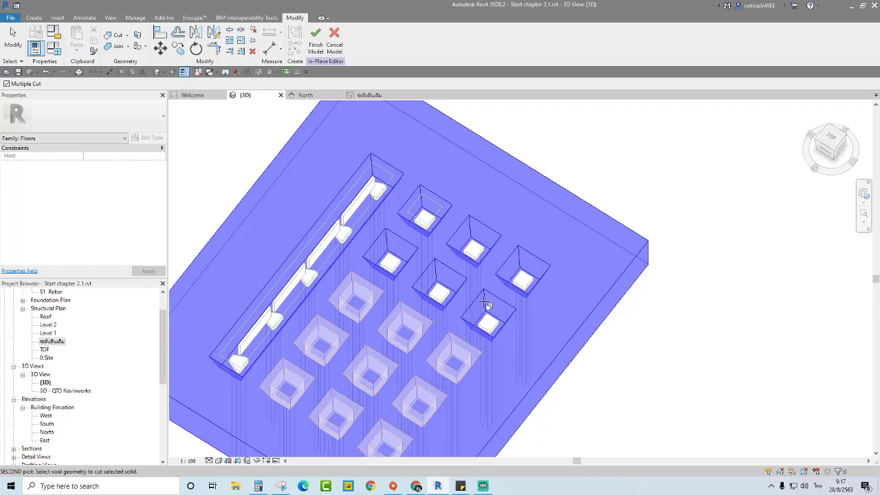
left_click(351, 286)
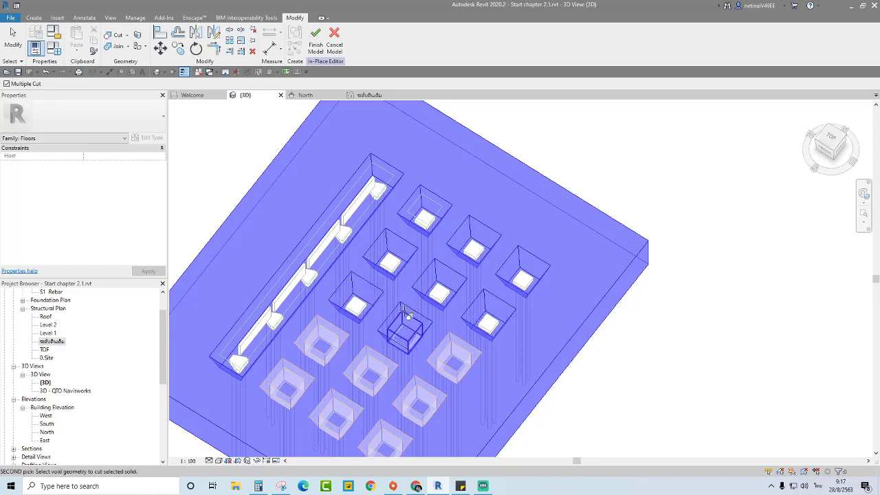
left_click(411, 306)
left_click(446, 344)
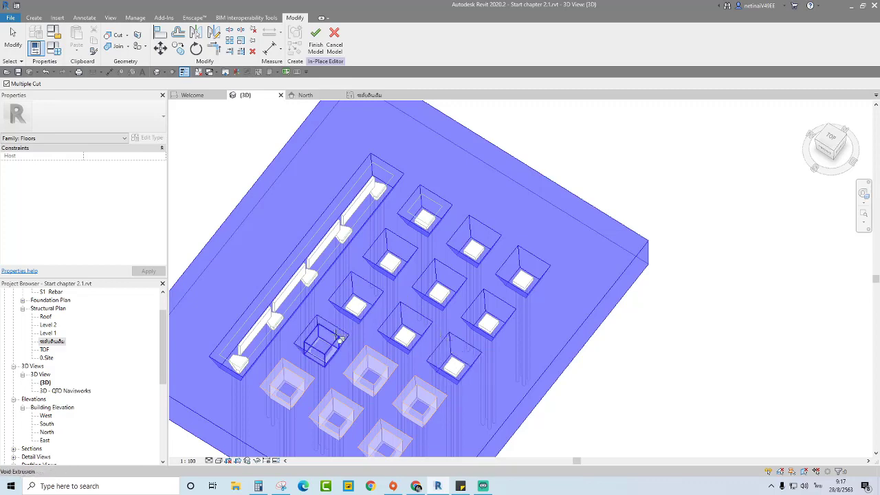
left_click(347, 331)
Step: Cut the remaining five lower pit voids from the block and finish cutting
middle_click_drag(374, 339, 415, 284)
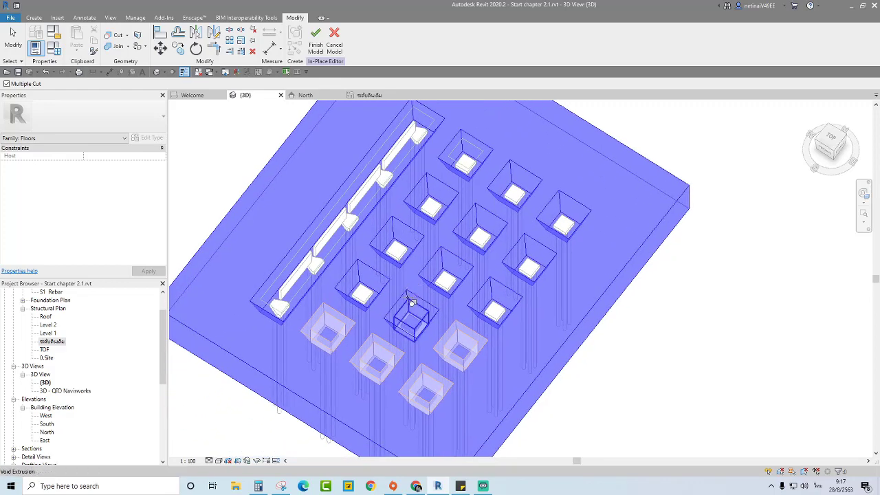
left_click(408, 302)
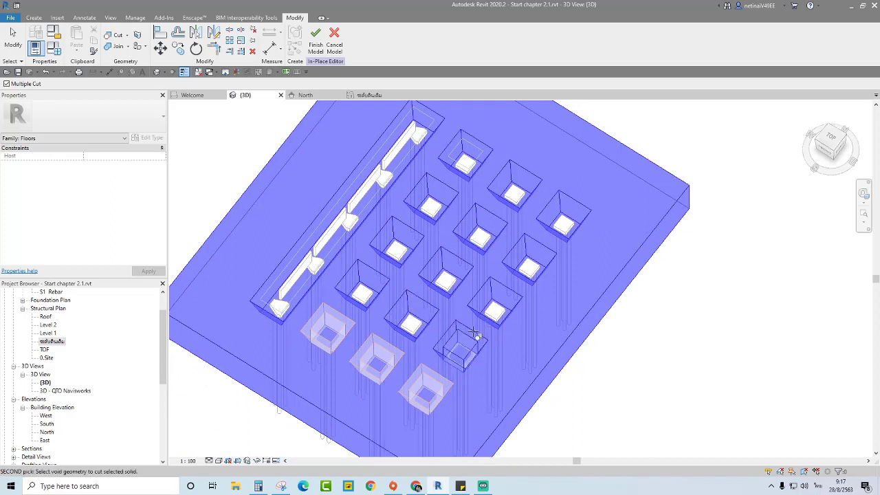
left_click(471, 338)
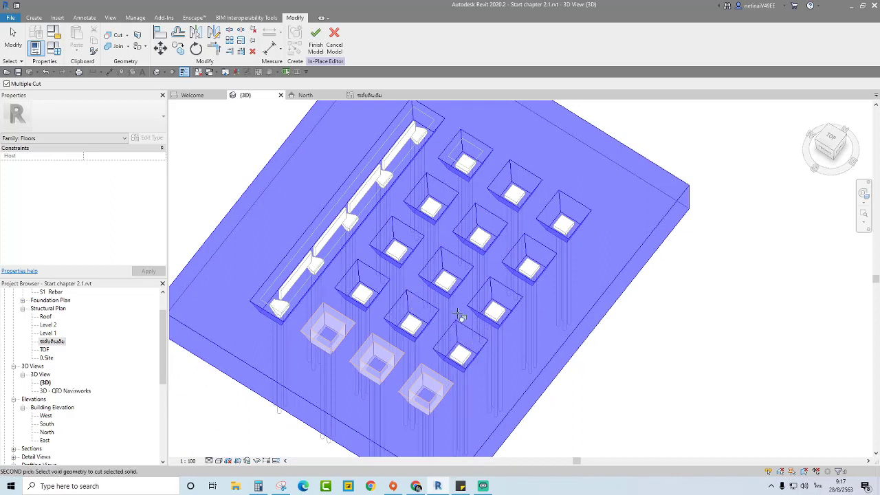
left_click(346, 323)
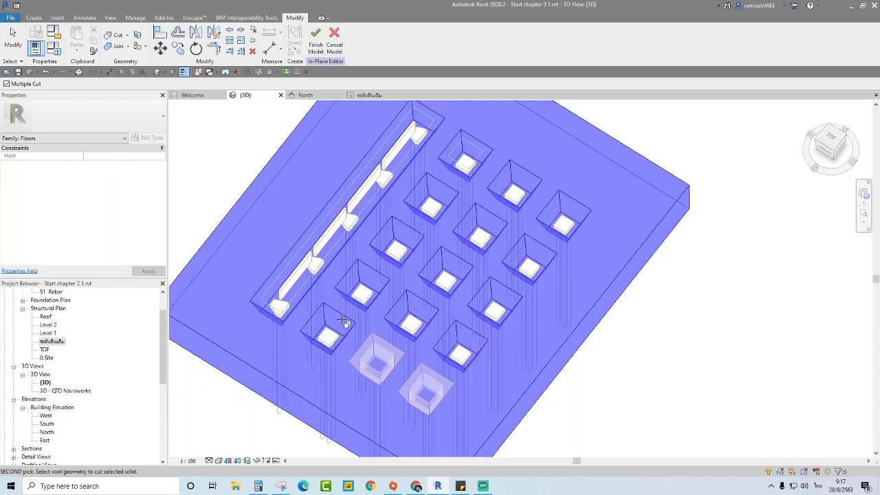
left_click(382, 352)
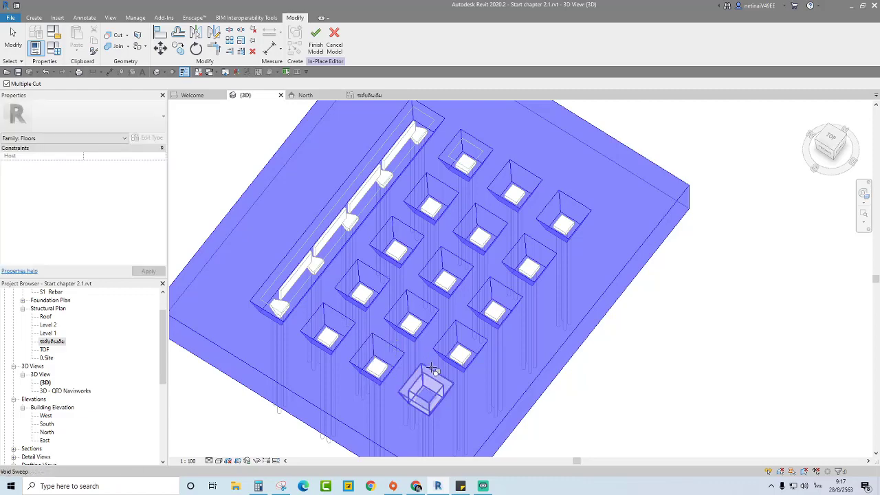
left_click(430, 364)
scroll(524, 308, "down", 1)
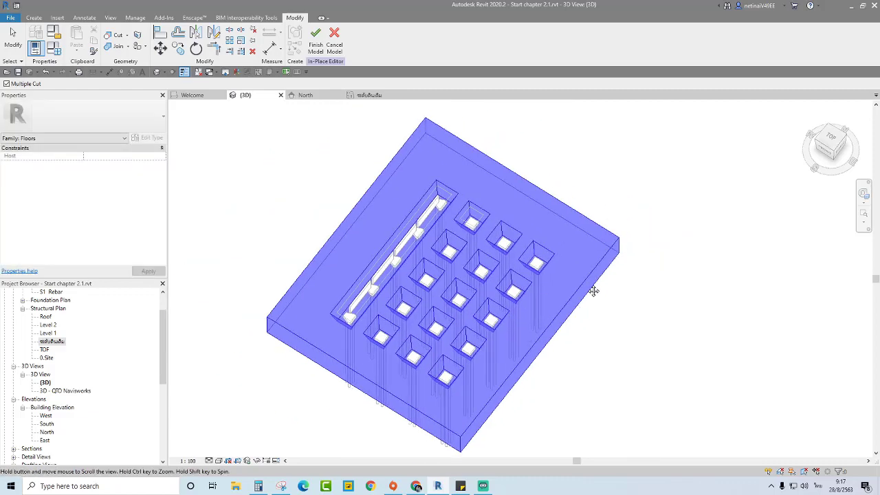
key("Escape")
Step: Orbit the block and hide the Lines category in Visibility/Graphics (VG)
mouse_move(554, 362)
middle_mouse_down("shift")
mouse_move(556, 275)
mouse_move(562, 299)
mouse_move(554, 299)
middle_mouse_up("shift")
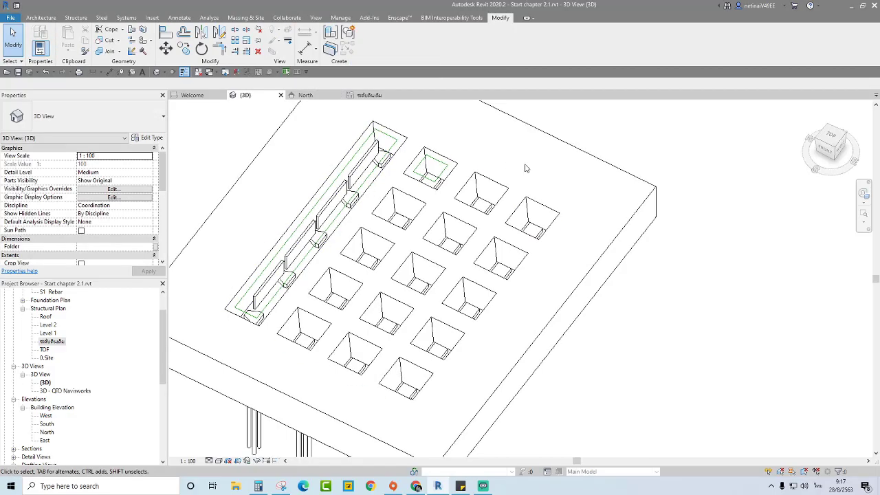
mouse_move(646, 203)
middle_mouse_down("shift")
mouse_move(664, 255)
mouse_move(648, 309)
mouse_move(667, 176)
mouse_move(659, 241)
mouse_move(645, 167)
middle_mouse_up("shift")
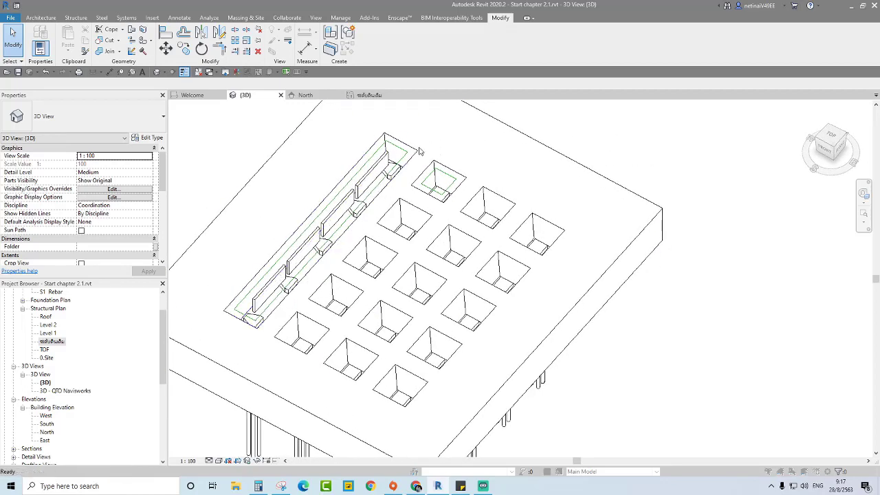
key("v")
key("g")
left_click(413, 234)
key("l")
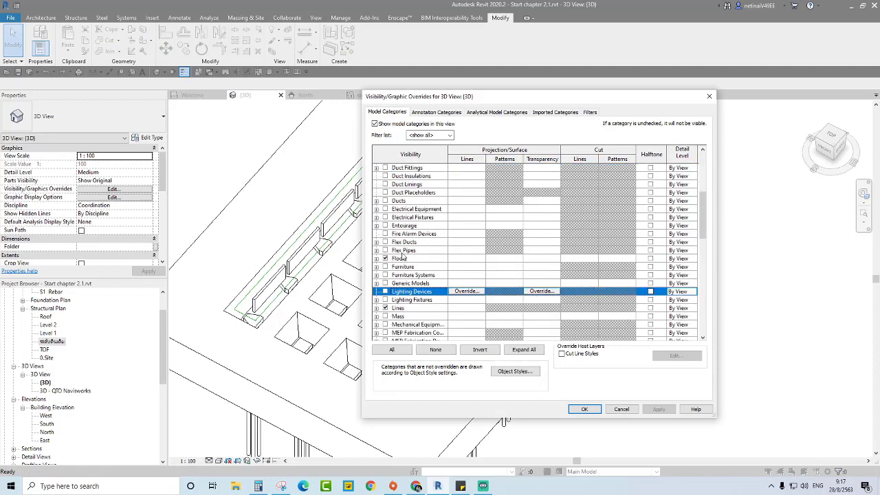
left_click(383, 309)
left_click(583, 409)
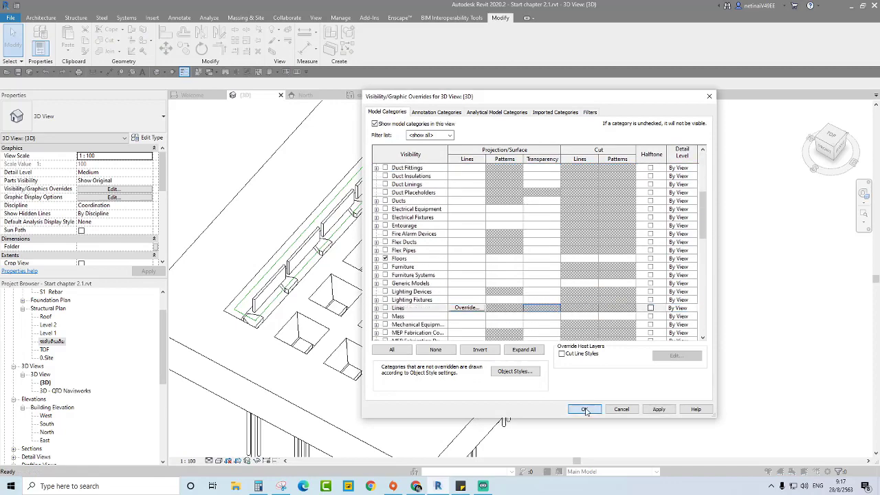
Step: Turn on Show Ambient Shadows in the view's Graphic Display Options
scroll(514, 330, "up", 2)
scroll(597, 365, "up", 2)
scroll(597, 365, "down", 3)
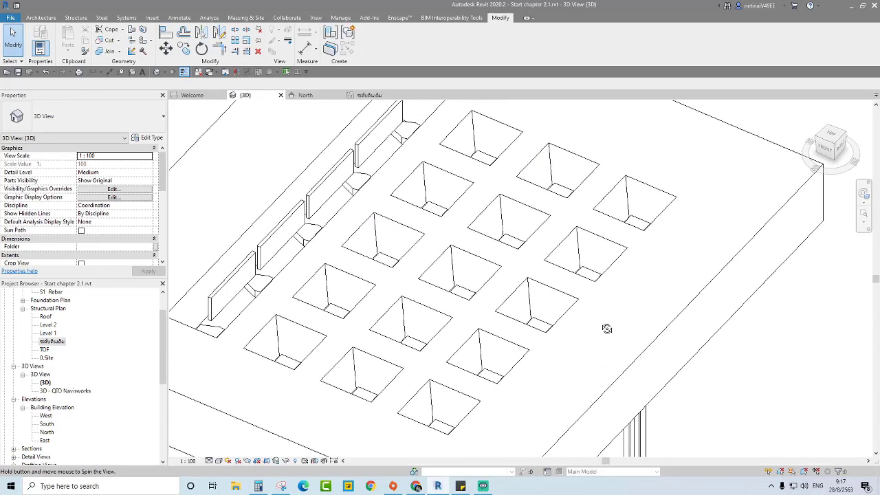
scroll(614, 356, "up", 3)
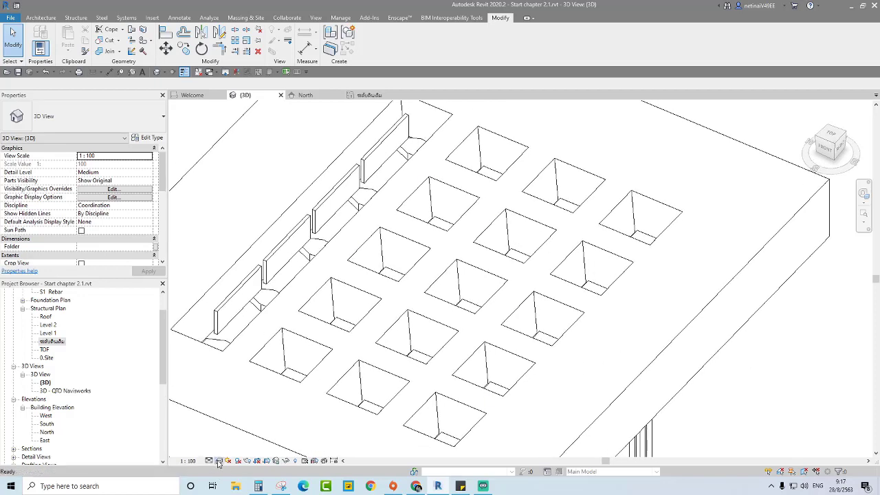
left_click(218, 460)
left_click(263, 393)
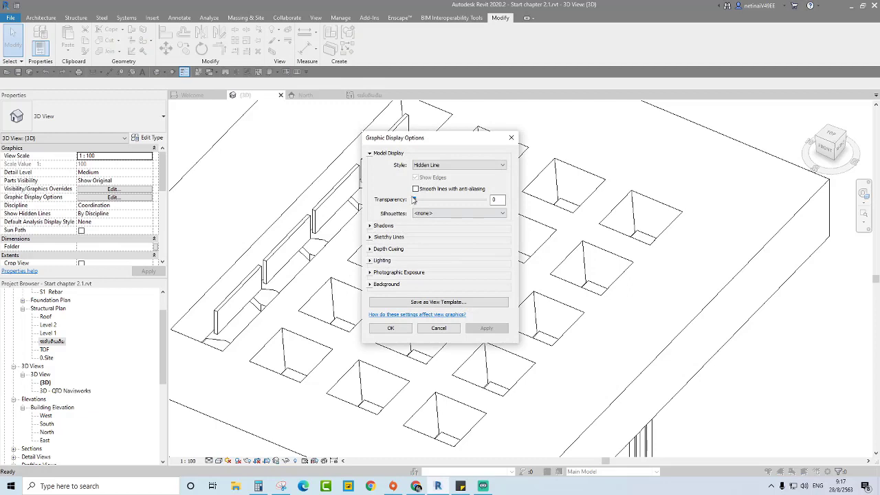
left_click(370, 226)
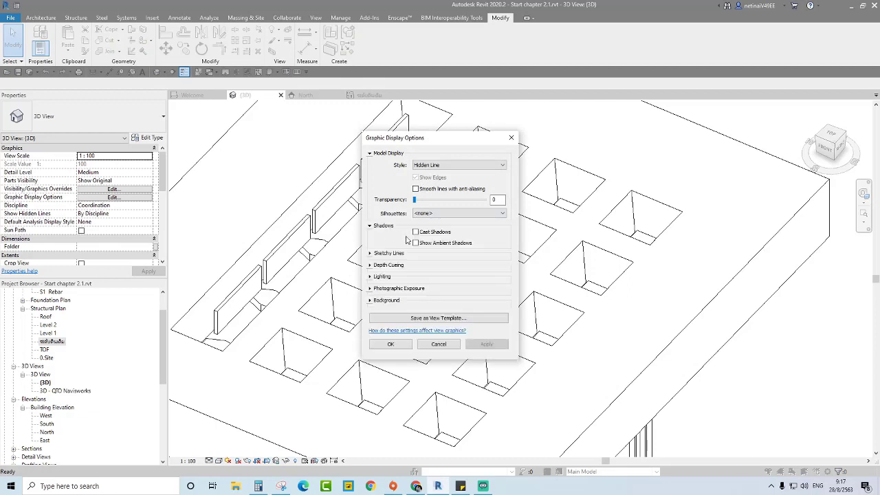
left_click(390, 345)
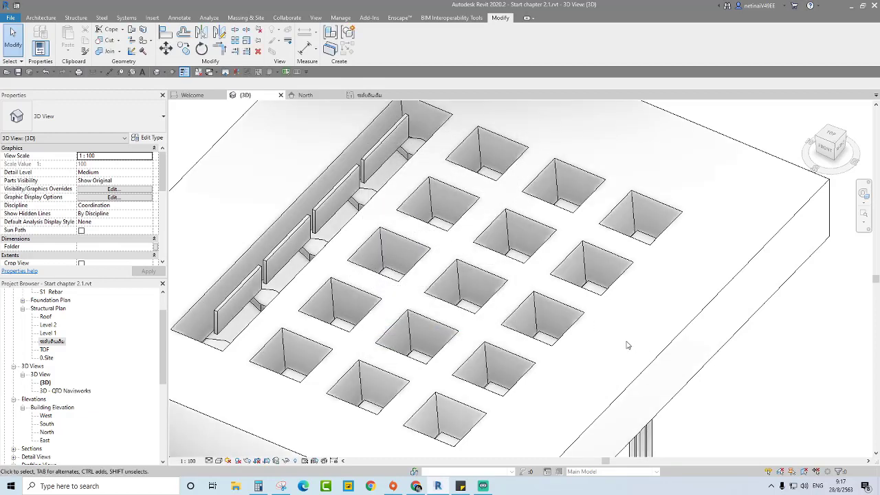
Step: Delete the row of walls standing in the trench
middle_click_drag(627, 345, 612, 371)
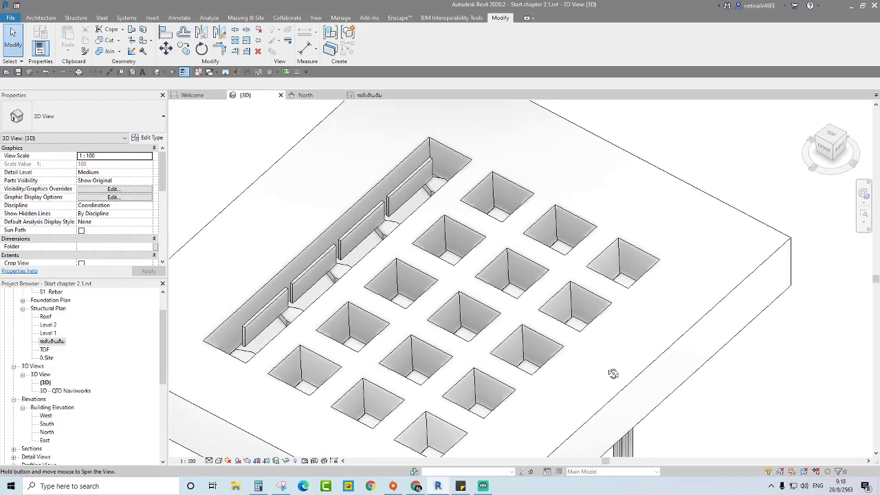
left_click(268, 312)
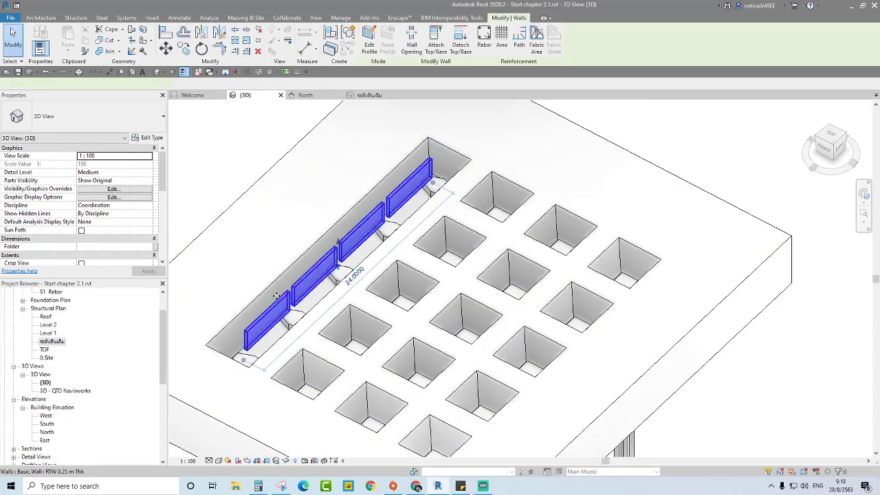
key("Delete")
key("Escape")
Step: Select the Earth 5 m floor to read its volume of 6868.070 m³
mouse_move(646, 352)
middle_mouse_down()
mouse_move(622, 310)
mouse_move(620, 330)
middle_mouse_up()
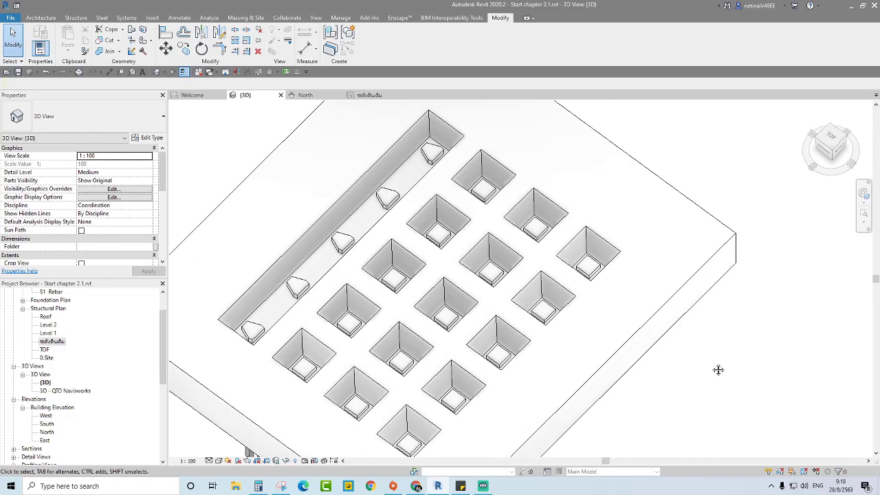
middle_click_drag(717, 370, 711, 370)
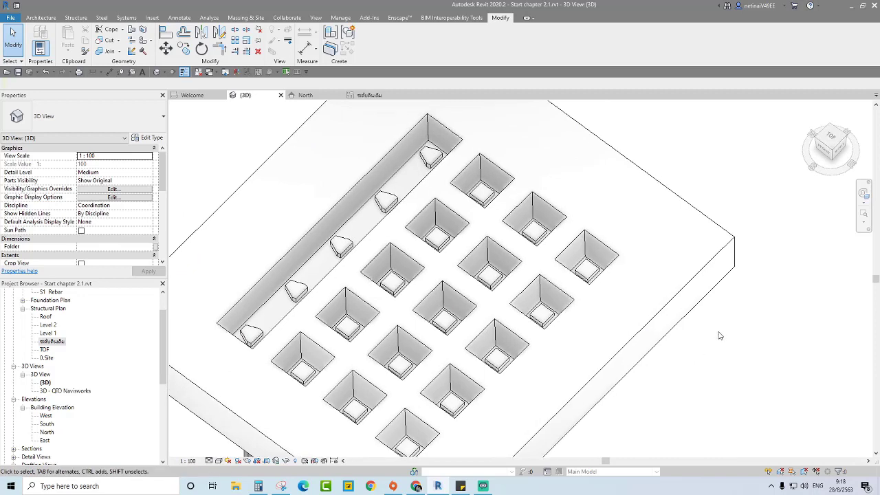
left_click(720, 225)
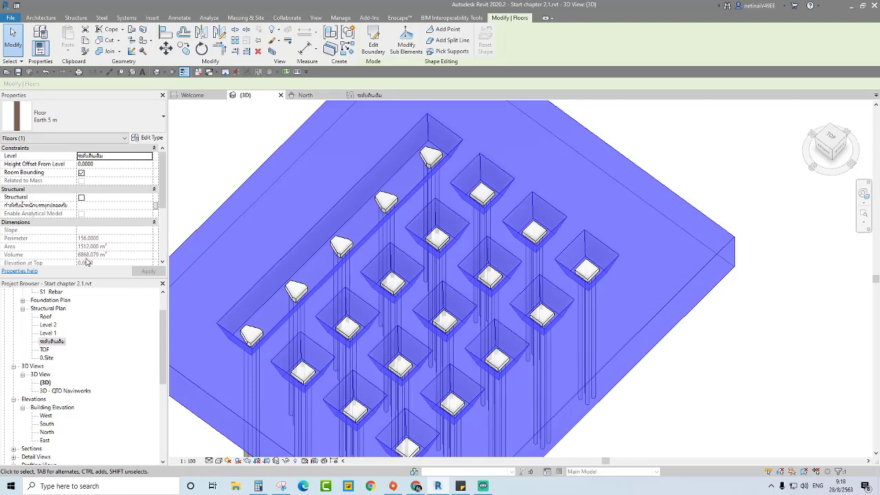
Step: In Calculator, compute 1512 × 5 = 7560, minus 6868, giving 692
left_click(258, 486)
left_click(330, 218)
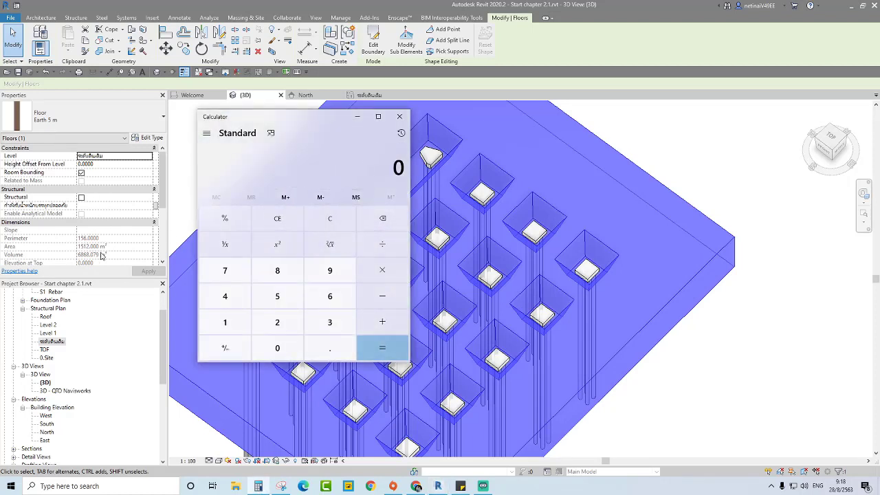
type("1512 ×")
left_click(388, 355)
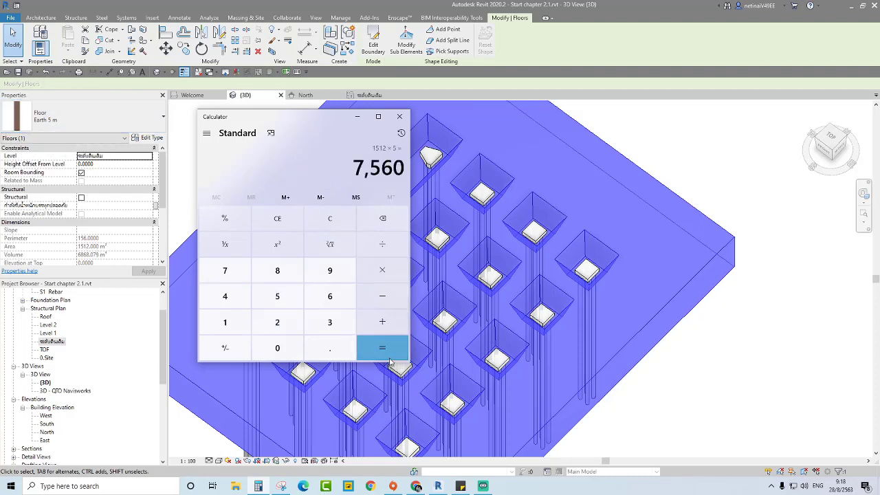
left_click(382, 295)
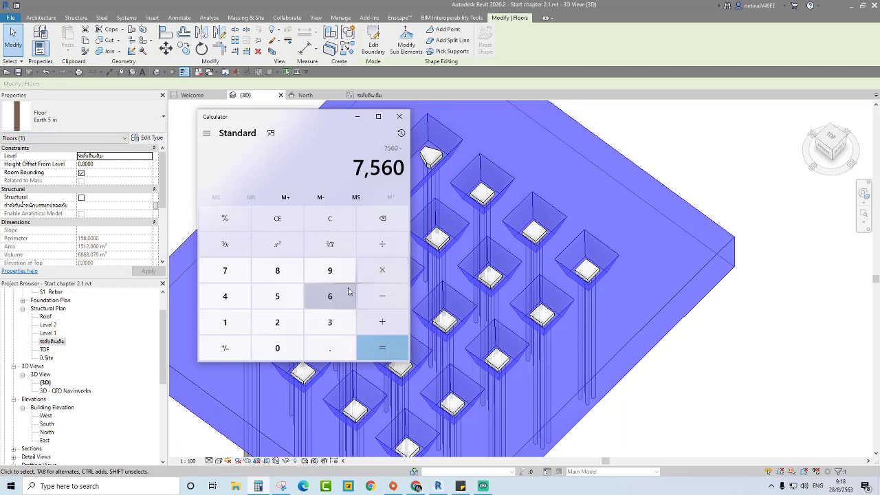
left_click(331, 295)
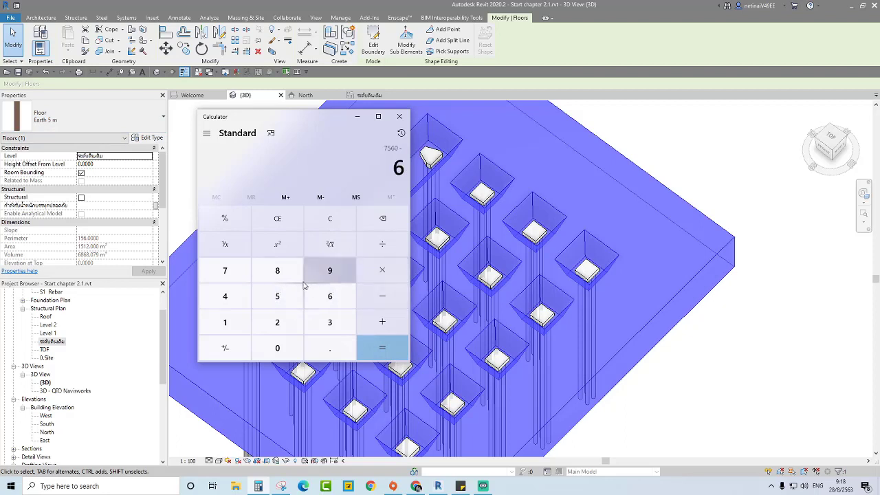
left_click(277, 271)
left_click(329, 295)
left_click(278, 271)
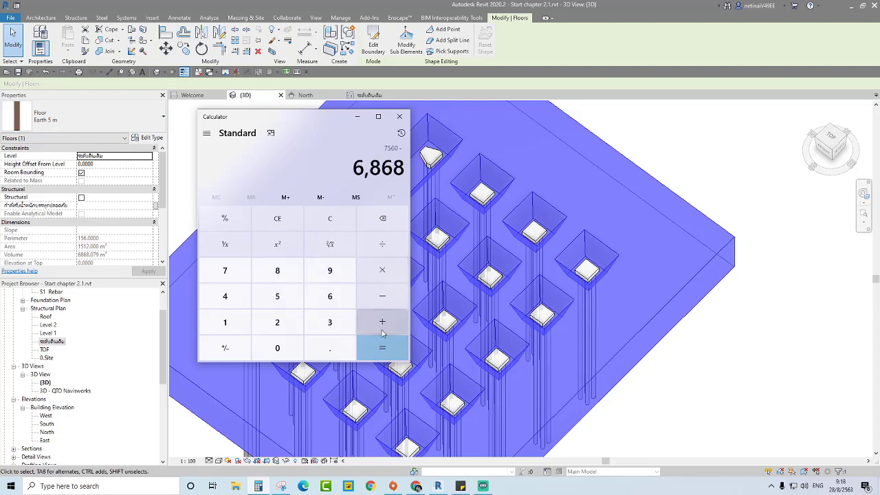
left_click(382, 347)
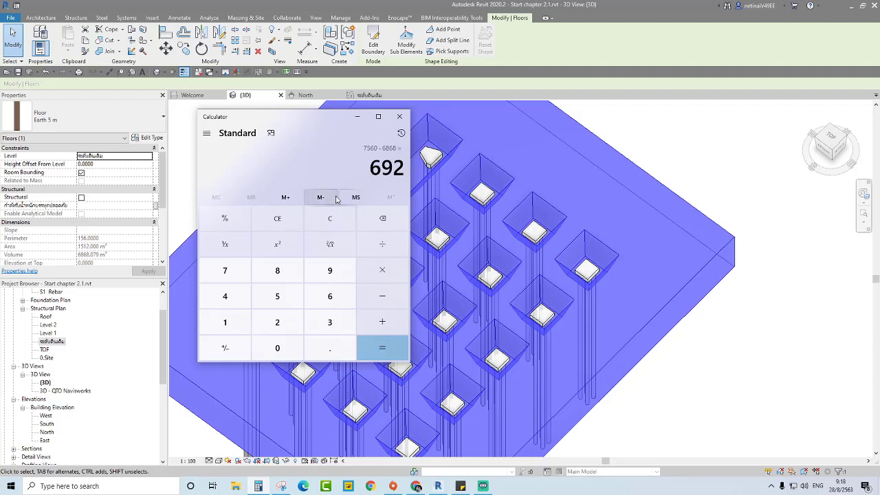
Step: Multiply 692 by 1.3 to get 899.6, then minimize Calculator and return to the 3D view
left_click_drag(303, 124, 311, 133)
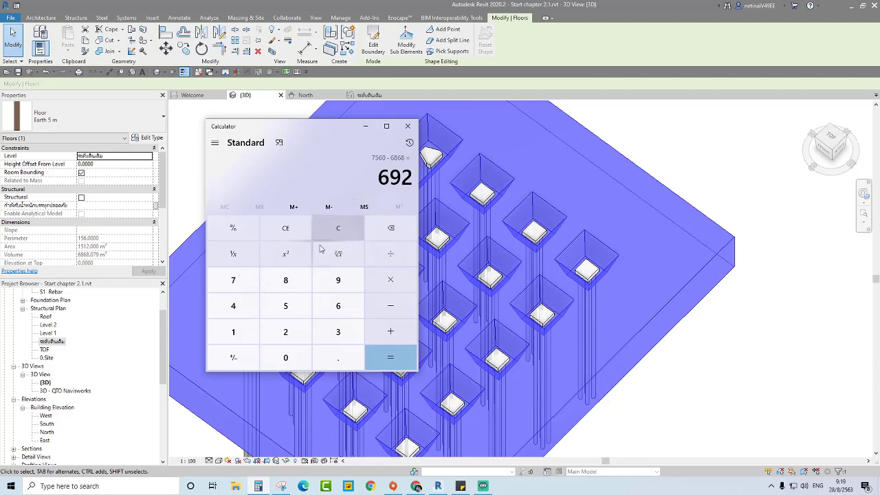
left_click(390, 279)
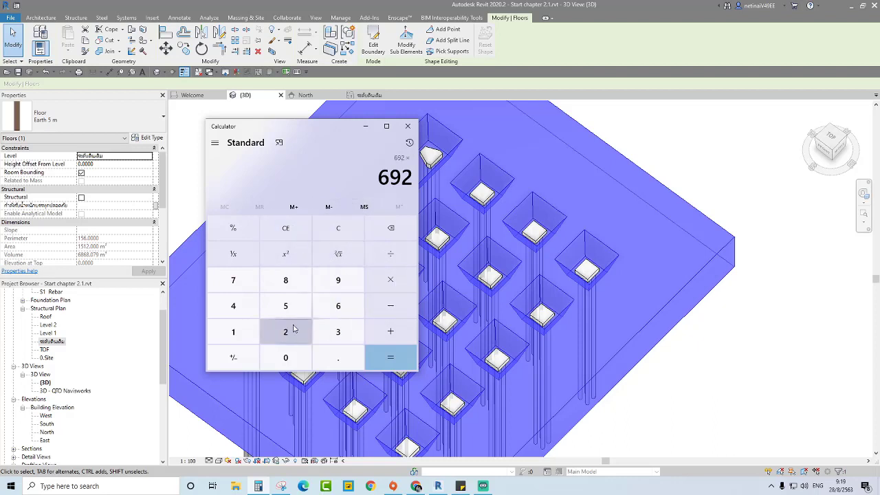
type("1")
left_click(338, 357)
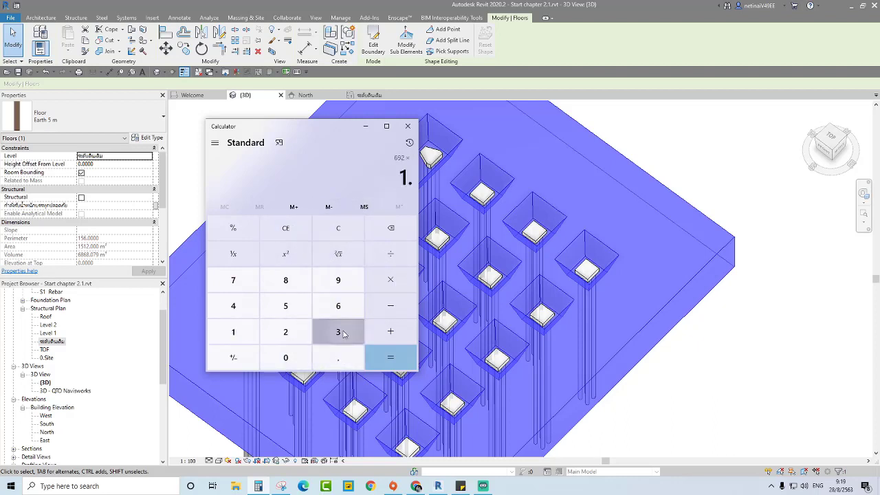
left_click(337, 332)
left_click(390, 358)
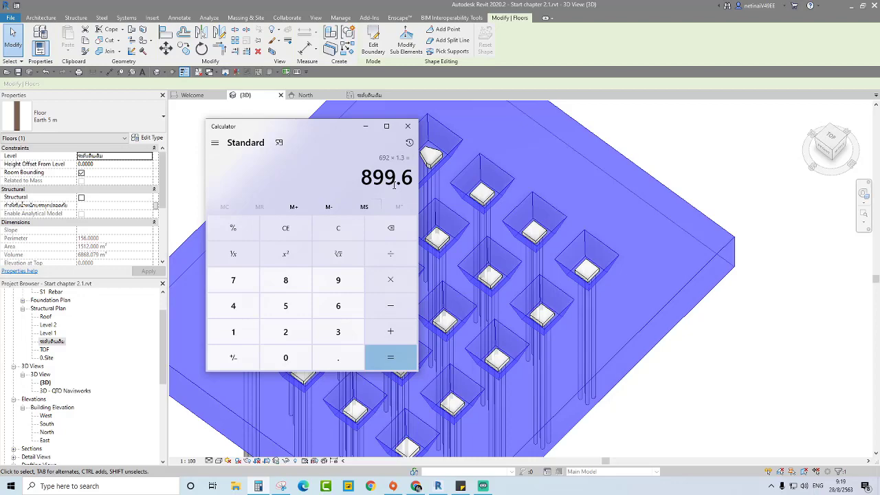
left_click(364, 126)
key("Escape")
mouse_move(604, 220)
middle_mouse_down("shift")
mouse_move(648, 192)
mouse_move(655, 208)
mouse_move(630, 189)
middle_mouse_up("shift")
scroll(648, 192, "up", 2)
mouse_move(685, 205)
middle_mouse_down("shift")
mouse_move(661, 218)
mouse_move(699, 210)
mouse_move(667, 226)
mouse_move(660, 215)
mouse_move(656, 248)
mouse_move(644, 237)
mouse_move(665, 214)
middle_mouse_up("shift")
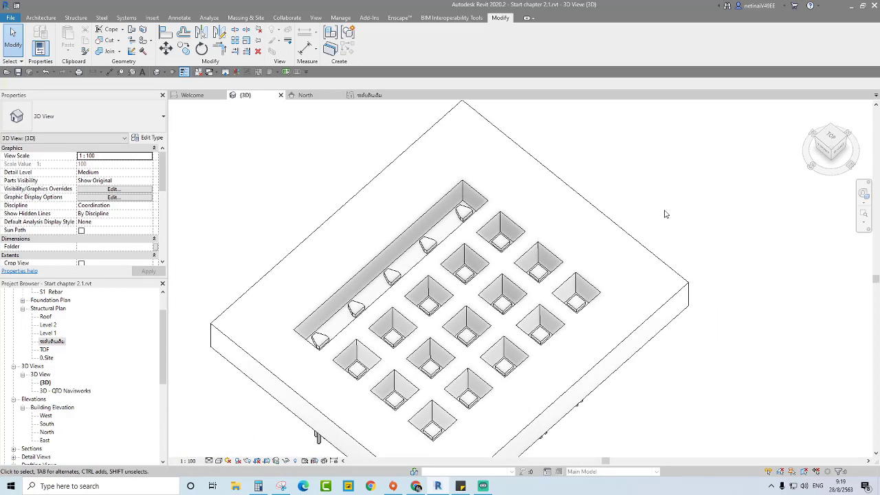
scroll(618, 233, "up", 2)
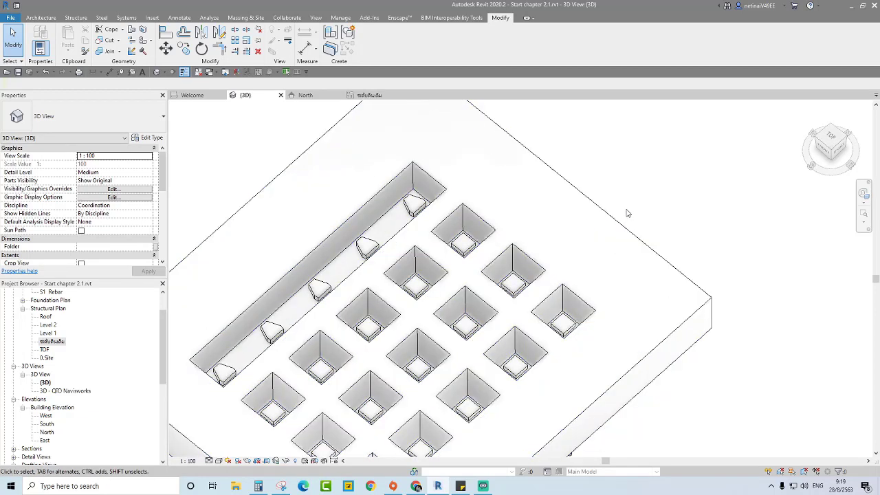
middle_click_drag(627, 213, 649, 177, "shift")
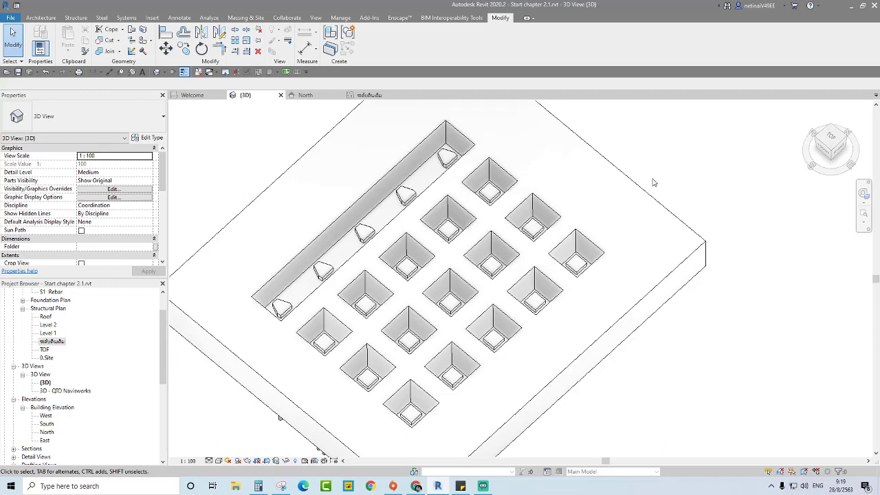
scroll(232, 308, "up", 2)
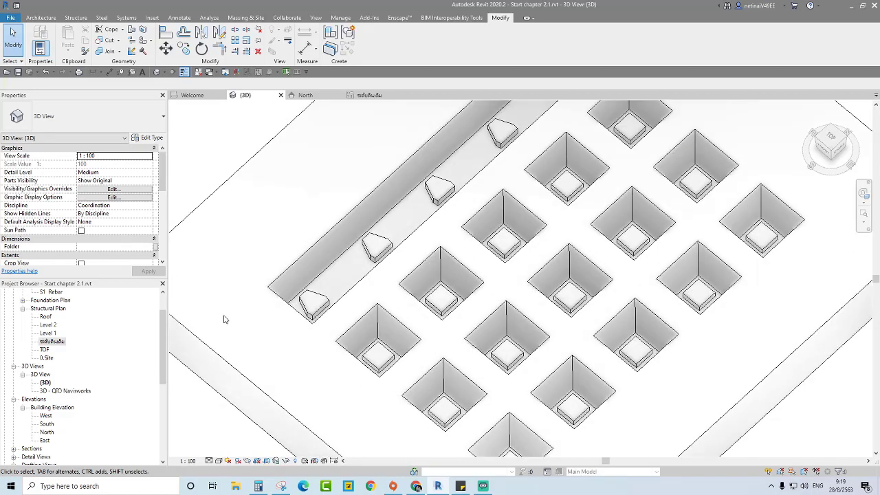
scroll(263, 313, "up", 2)
scroll(509, 249, "down", 2)
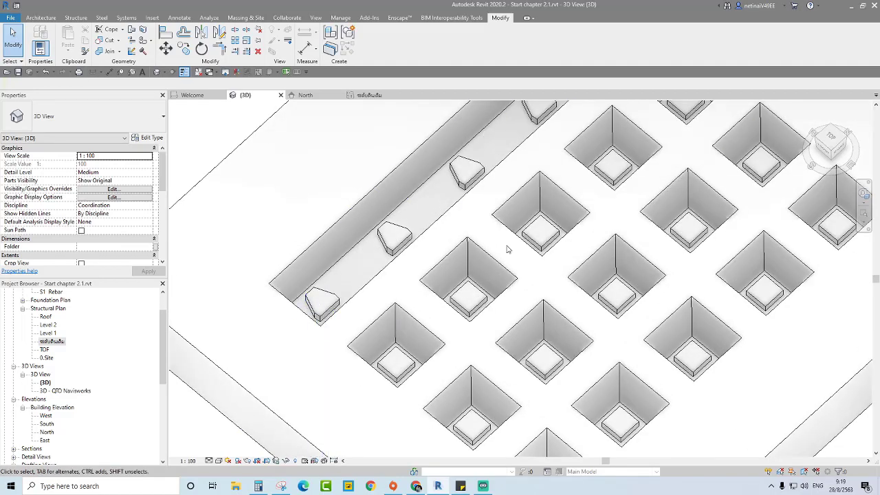
scroll(509, 249, "down", 3)
scroll(509, 249, "down", 3)
mouse_move(691, 328)
middle_mouse_down("shift")
mouse_move(669, 228)
mouse_move(687, 167)
mouse_move(632, 252)
mouse_move(658, 297)
mouse_move(640, 294)
middle_mouse_up("shift")
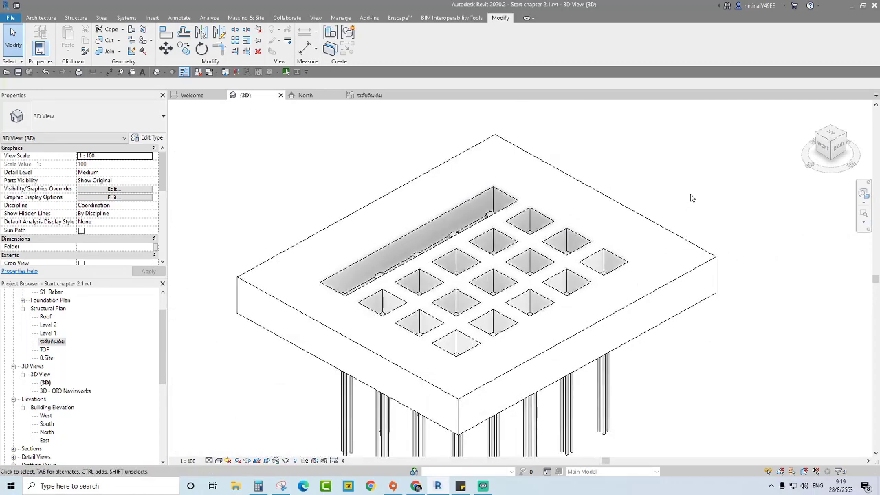
Step: Turn on all model categories via VG so the building frame and roof show above the pitted earth slab
key("v")
key("g")
left_click(393, 347)
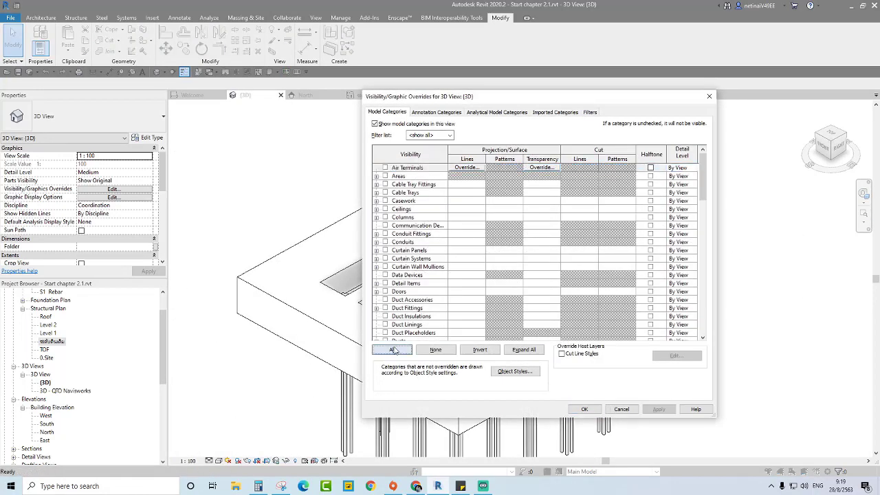
left_click(584, 409)
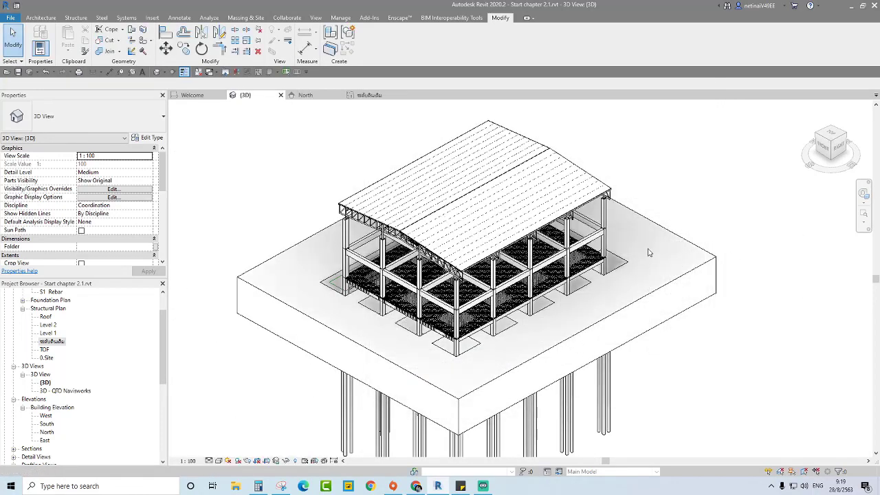
mouse_move(576, 337)
middle_mouse_down("shift")
mouse_move(394, 339)
mouse_move(411, 332)
mouse_move(416, 303)
mouse_move(382, 353)
mouse_move(589, 385)
mouse_move(615, 338)
mouse_move(611, 352)
middle_mouse_up("shift")
scroll(394, 339, "up", 5)
scroll(383, 353, "down", 5)
scroll(615, 338, "up", 2)
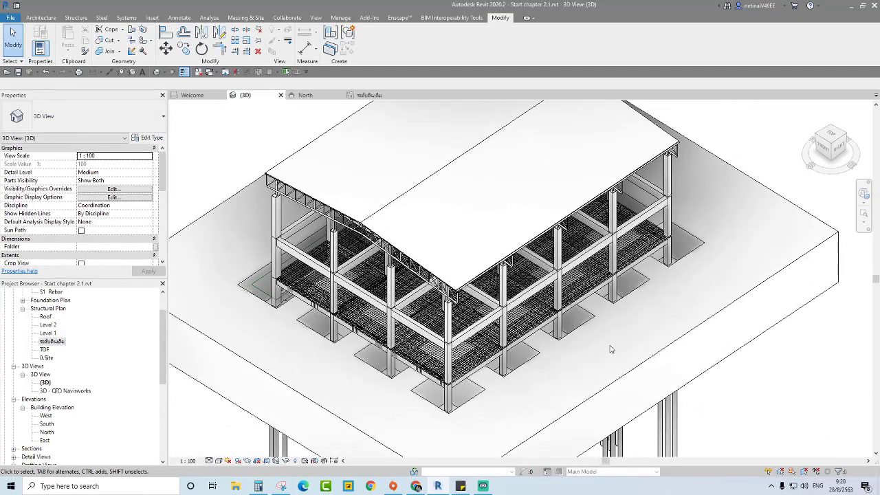